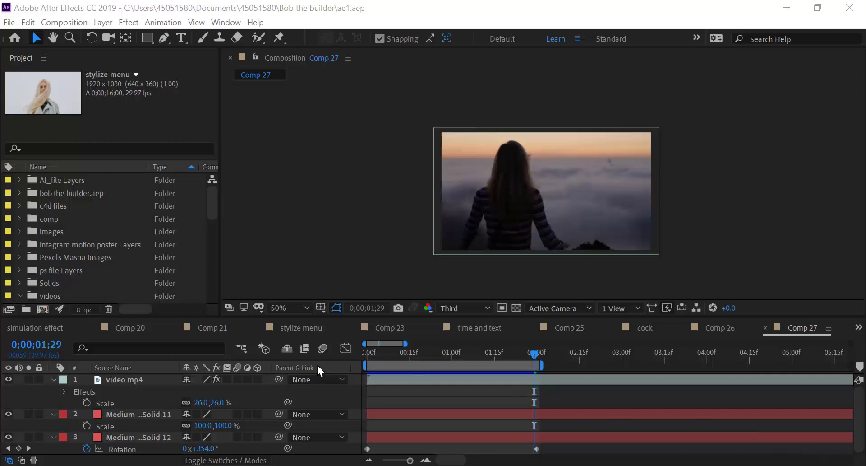
Step: Create a new 930×523 composition with Ctrl+N and name it 'transition'
{"action": "left_click", "coordinate": [426, 346]}
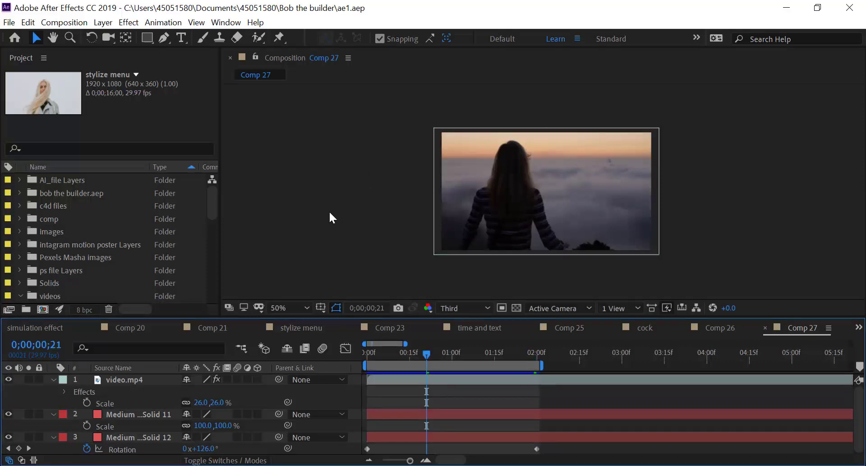
{"action": "key", "text": "ctrl+n"}
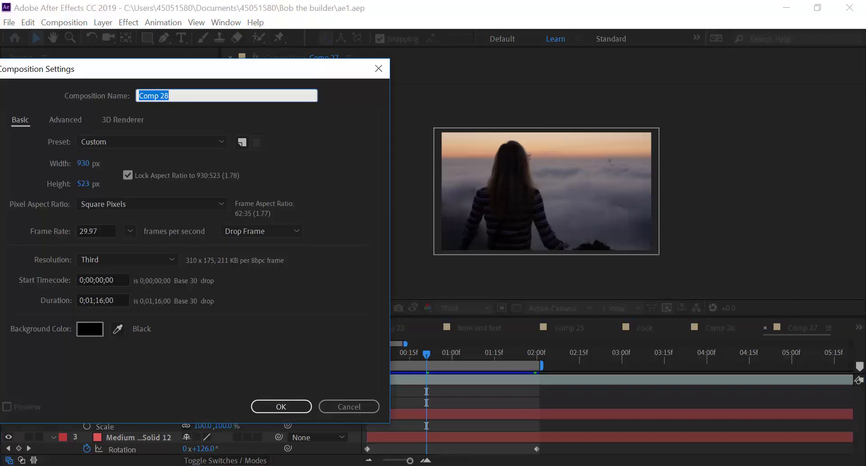
{"action": "type", "text": "transition"}
{"action": "key", "text": "Return"}
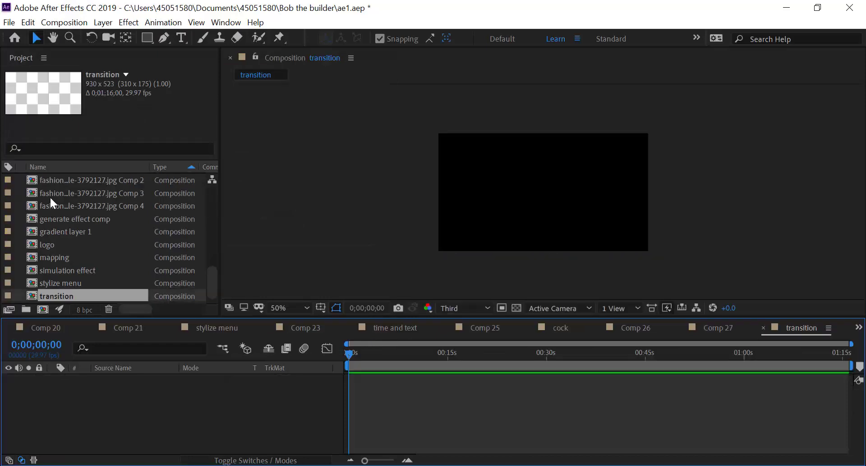
Step: Collapse the videos folder and expand the images folder in the Project panel
{"action": "scroll", "coordinate": [50, 259], "scroll_direction": "up", "scroll_amount": 3}
{"action": "scroll", "coordinate": [50, 259], "scroll_direction": "up", "scroll_amount": 2}
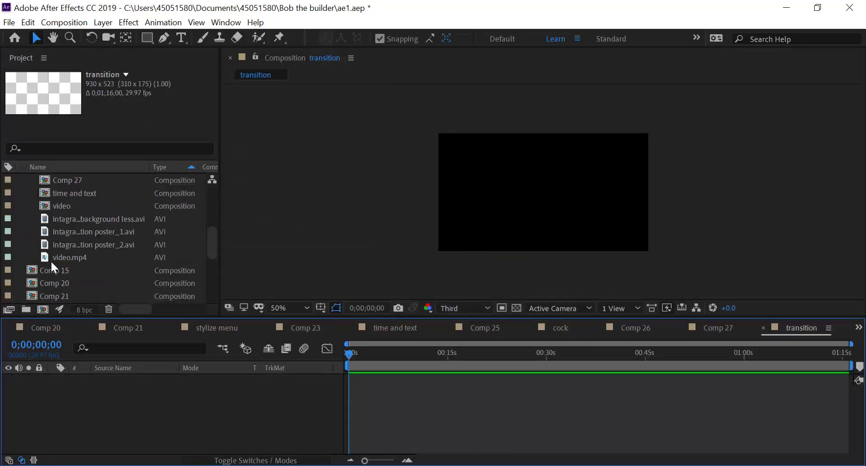
{"action": "scroll", "coordinate": [50, 260], "scroll_direction": "up", "scroll_amount": 3}
{"action": "left_click", "coordinate": [20, 257]}
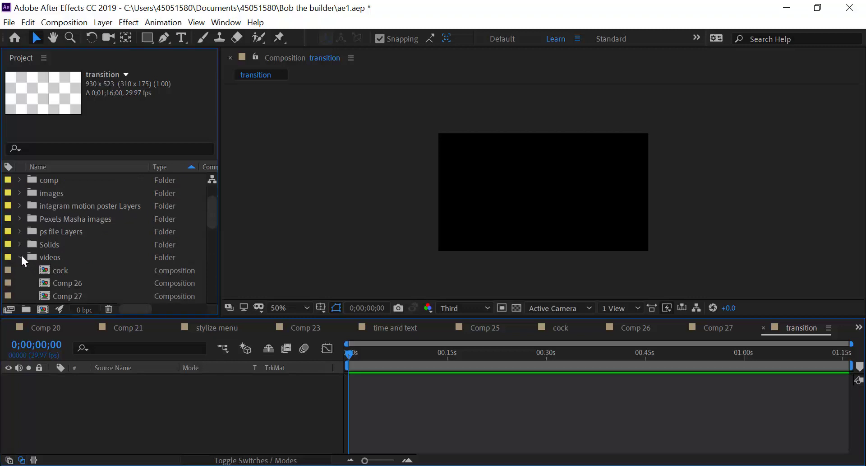
{"action": "left_click", "coordinate": [19, 193]}
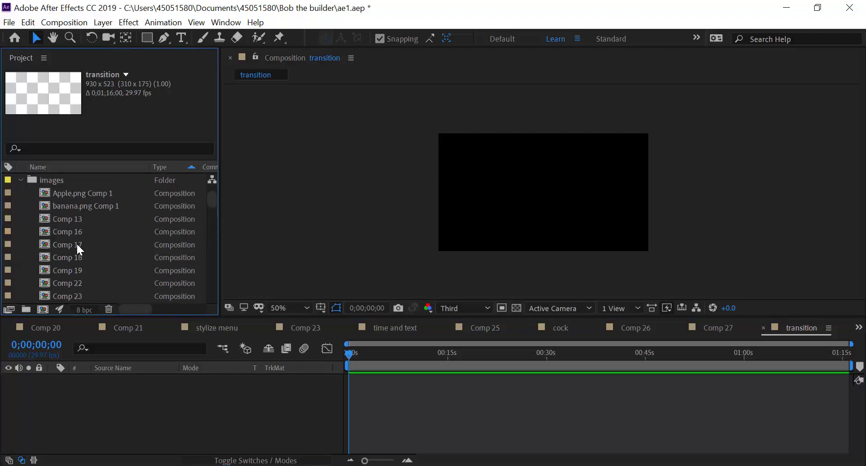
Step: Drag portrait-of-a-dog-257540.jpg into the transition comp and scale it to 19%
{"action": "scroll", "coordinate": [77, 242], "scroll_direction": "down", "scroll_amount": 3}
{"action": "scroll", "coordinate": [76, 262], "scroll_direction": "down", "scroll_amount": 5}
{"action": "scroll", "coordinate": [76, 261], "scroll_direction": "down", "scroll_amount": 3}
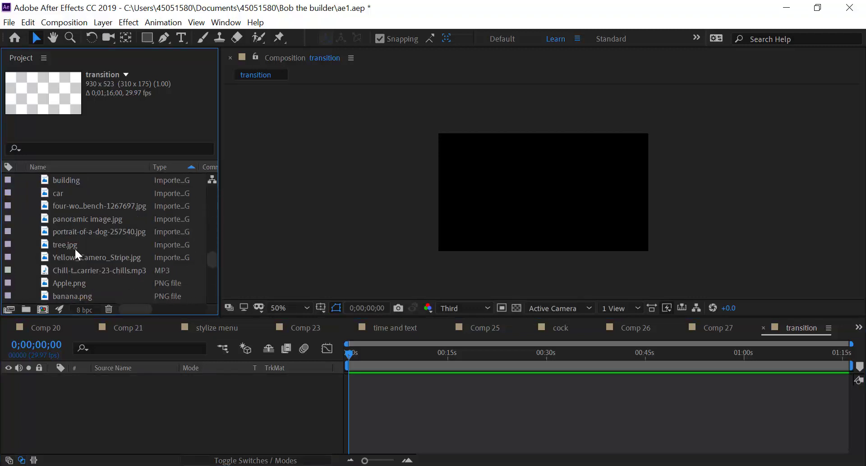
{"action": "left_click", "coordinate": [74, 232]}
{"action": "left_click_drag", "start_coordinate": [65, 231], "coordinate": [131, 412]}
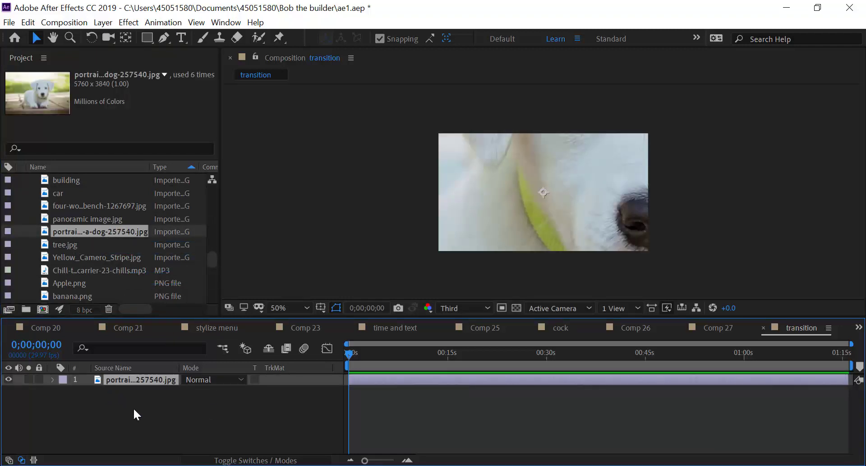
{"action": "key", "text": "s"}
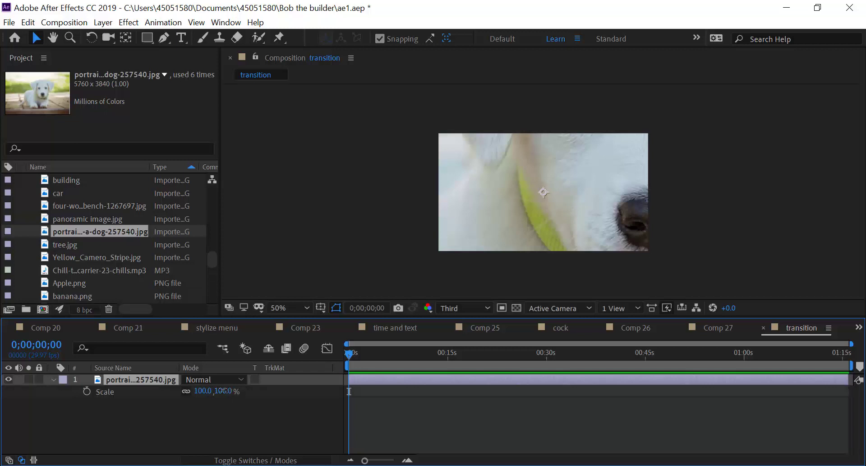
{"action": "left_click_drag", "start_coordinate": [223, 390], "coordinate": [175, 395]}
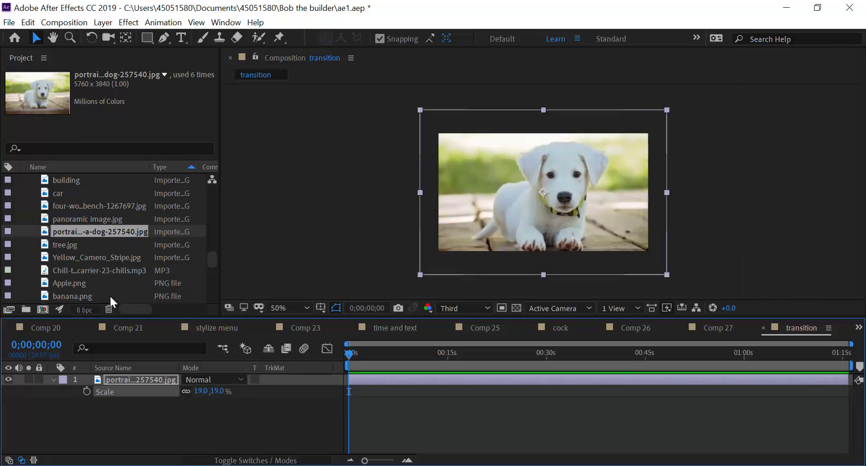
Step: Preview the imported images in the Project panel to find the blue car photo
{"action": "left_click", "coordinate": [76, 258]}
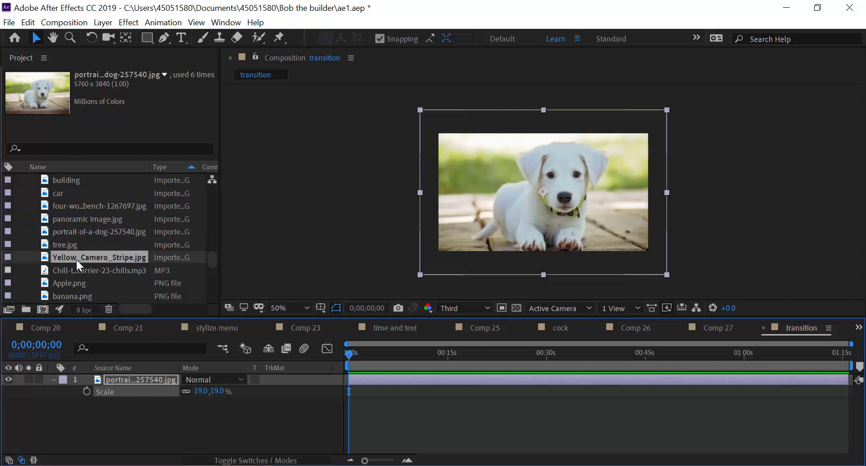
{"action": "left_click", "coordinate": [64, 270]}
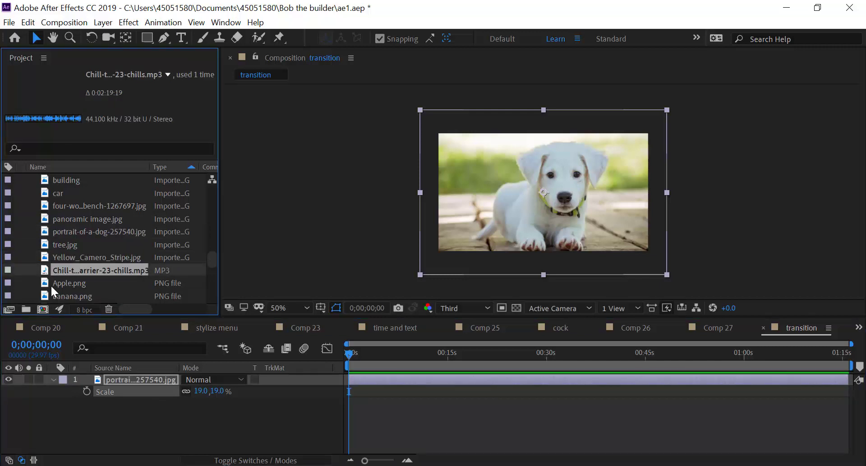
{"action": "left_click", "coordinate": [65, 221]}
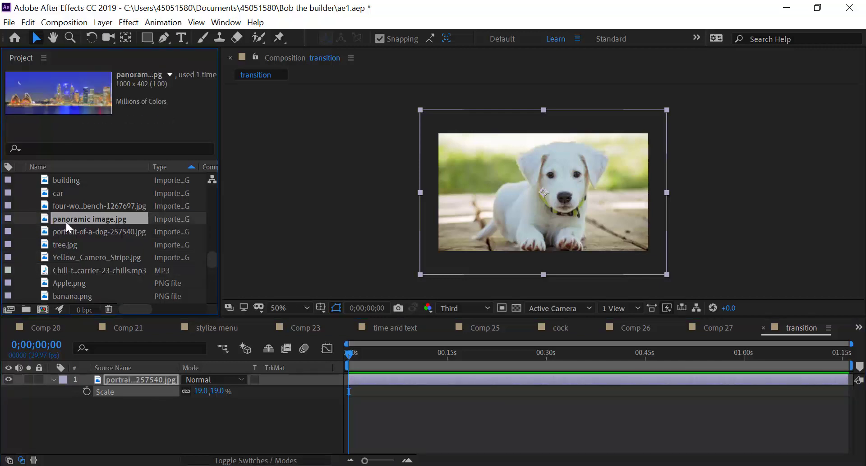
{"action": "left_click", "coordinate": [63, 259]}
{"action": "left_click", "coordinate": [63, 270]}
{"action": "left_click", "coordinate": [62, 280]}
{"action": "scroll", "coordinate": [64, 281], "scroll_direction": "down", "scroll_amount": 1}
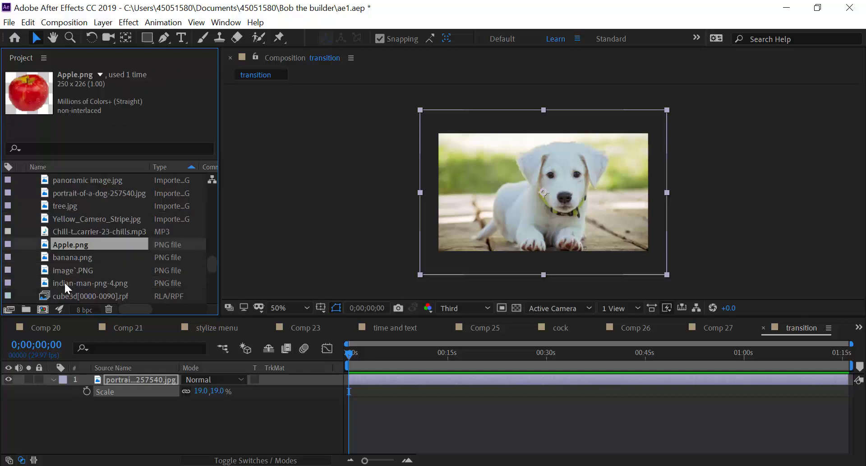
{"action": "left_click", "coordinate": [64, 278]}
{"action": "left_click", "coordinate": [65, 271]}
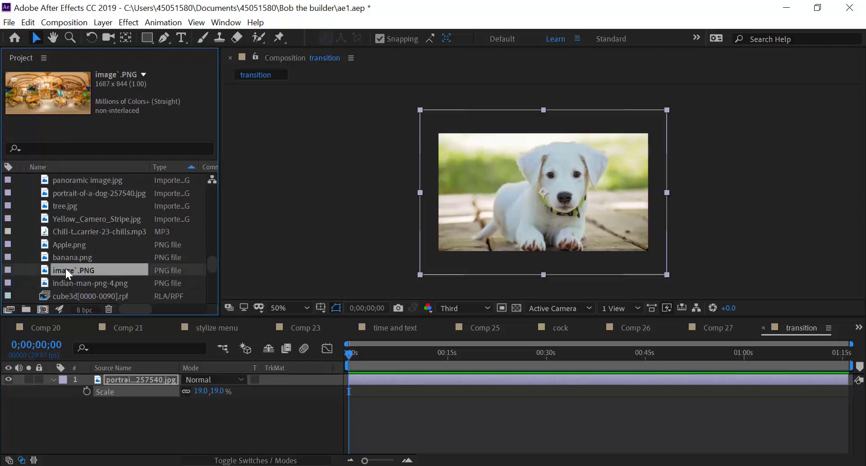
{"action": "left_click", "coordinate": [61, 283]}
{"action": "left_click", "coordinate": [63, 269]}
{"action": "left_click", "coordinate": [70, 244]}
{"action": "left_click", "coordinate": [73, 232]}
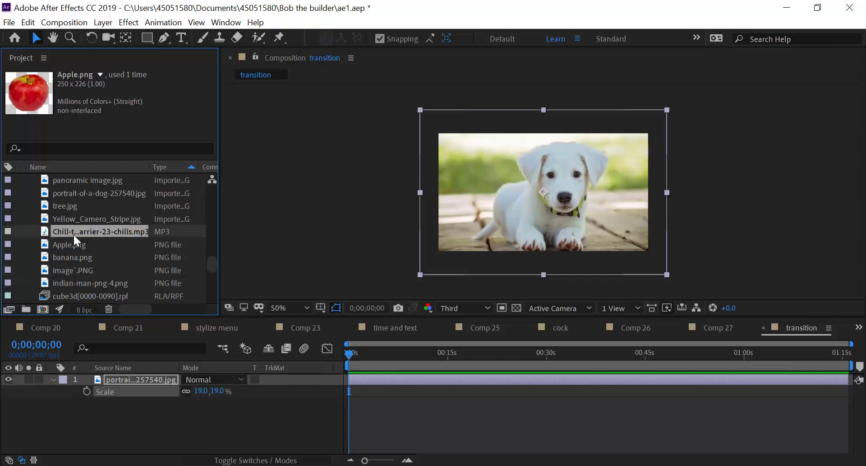
{"action": "left_click", "coordinate": [75, 218]}
{"action": "left_click", "coordinate": [69, 206]}
{"action": "left_click", "coordinate": [69, 194]}
{"action": "scroll", "coordinate": [64, 251], "scroll_direction": "up", "scroll_amount": 1}
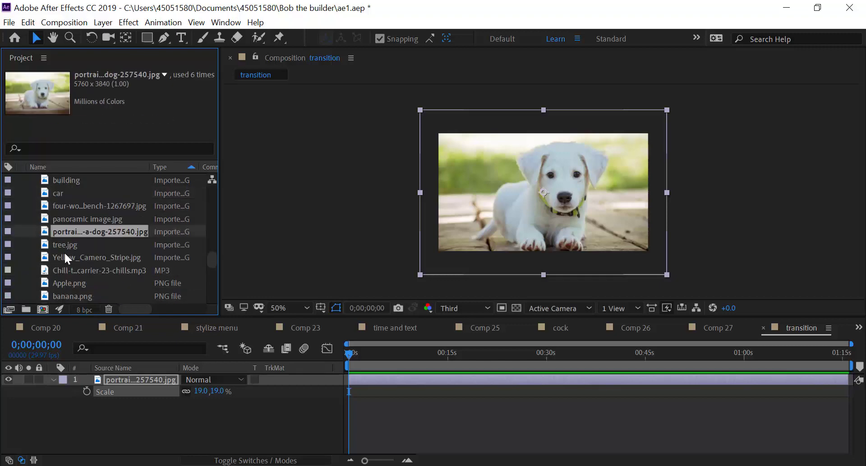
Step: Drag the blue car photo into the transition composition
{"action": "left_click_drag", "start_coordinate": [53, 195], "coordinate": [74, 204]}
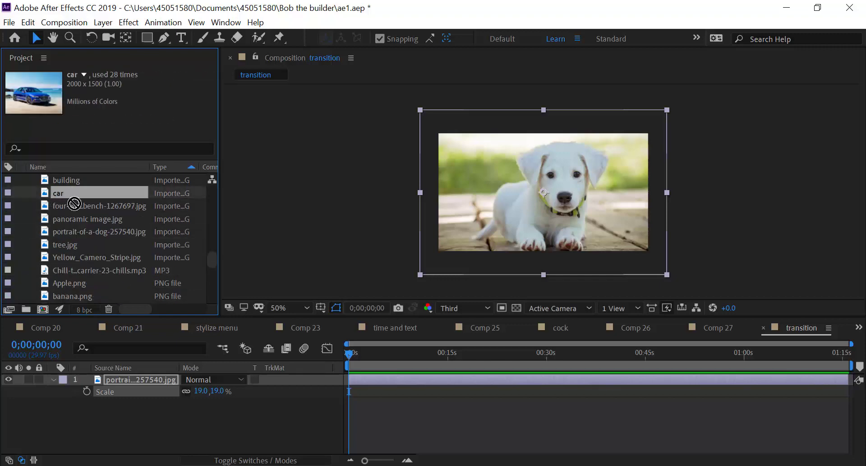
{"action": "left_click_drag", "start_coordinate": [75, 204], "coordinate": [144, 376]}
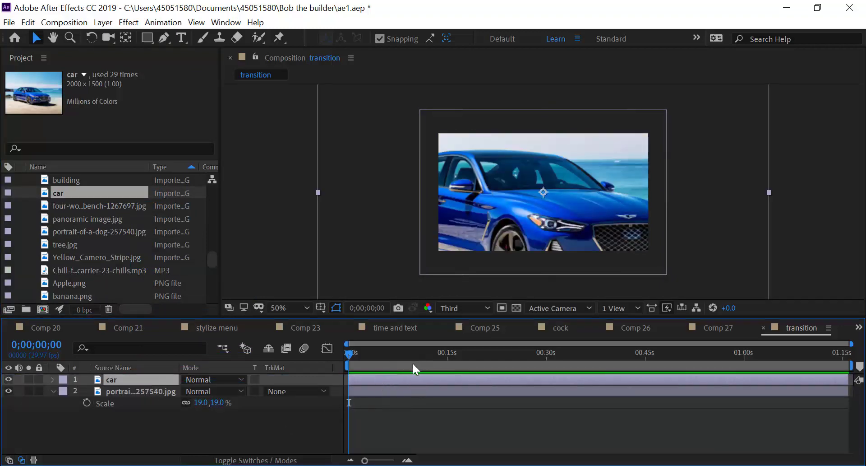
{"action": "scroll", "coordinate": [424, 376], "scroll_direction": "up", "scroll_amount": 2}
{"action": "scroll", "coordinate": [403, 376], "scroll_direction": "up", "scroll_amount": 2}
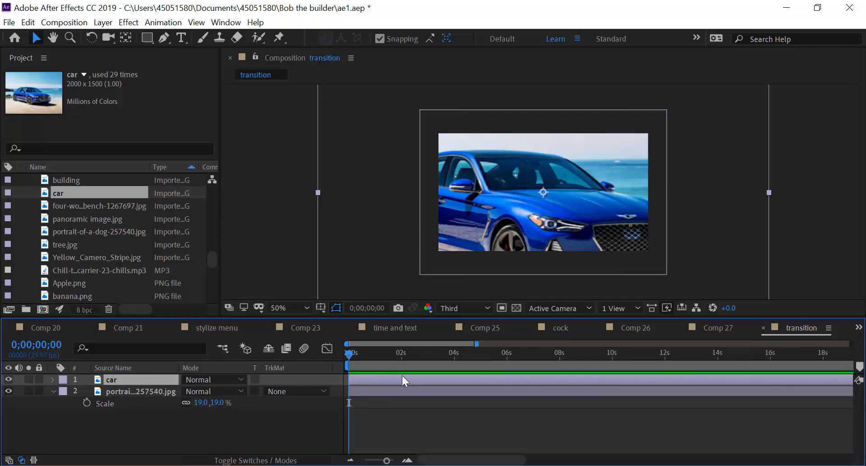
{"action": "mouse_move", "coordinate": [481, 460]}
{"action": "left_mouse_down"}
{"action": "mouse_move", "coordinate": [500, 461]}
{"action": "mouse_move", "coordinate": [483, 461]}
{"action": "left_mouse_up"}
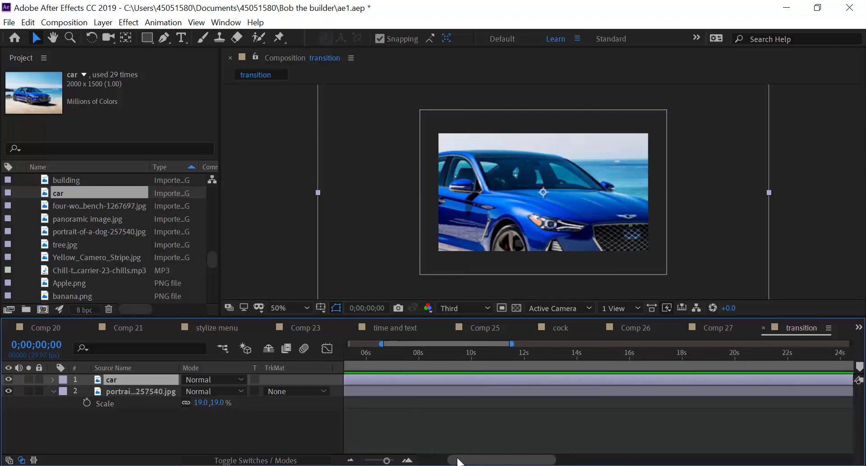
Step: Undo a trial shift of the car layer, move the puppy above it, and return to 0
{"action": "mouse_move", "coordinate": [352, 357]}
{"action": "left_mouse_down"}
{"action": "mouse_move", "coordinate": [401, 361]}
{"action": "mouse_move", "coordinate": [432, 383]}
{"action": "mouse_move", "coordinate": [459, 385]}
{"action": "left_mouse_up"}
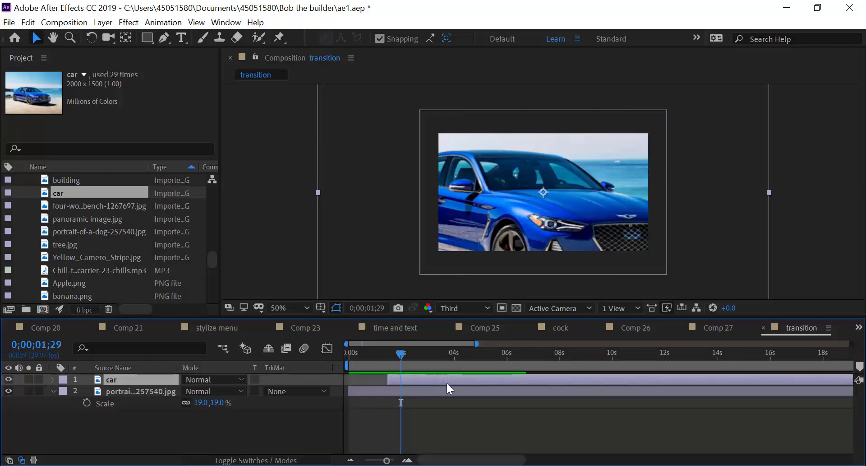
{"action": "key", "text": "ctrl+z"}
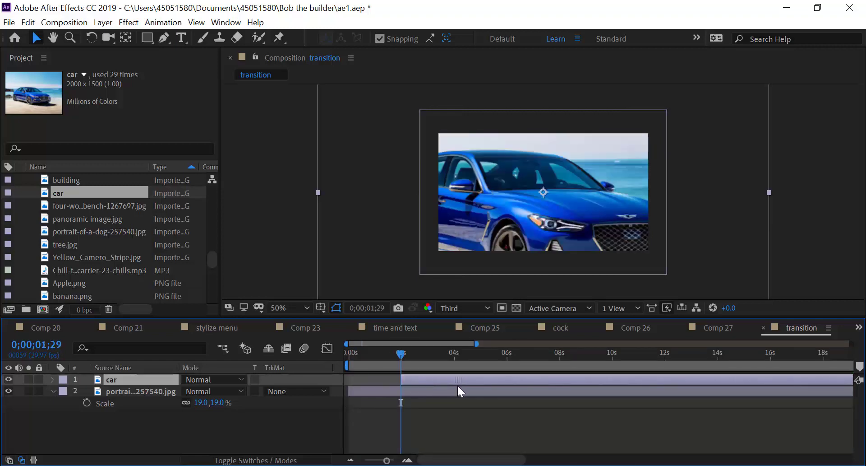
{"action": "left_click", "coordinate": [135, 392]}
{"action": "left_click_drag", "start_coordinate": [148, 394], "coordinate": [155, 378]}
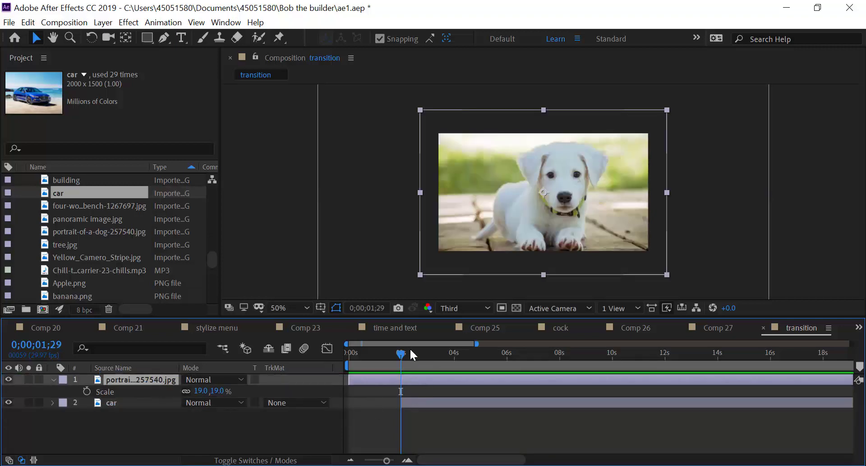
{"action": "mouse_move", "coordinate": [400, 353]}
{"action": "left_mouse_down"}
{"action": "mouse_move", "coordinate": [342, 359]}
{"action": "mouse_move", "coordinate": [402, 358]}
{"action": "left_mouse_up"}
Step: Add Block Dissolve from the Effect > Transition menu to the puppy layer
{"action": "left_click", "coordinate": [134, 25]}
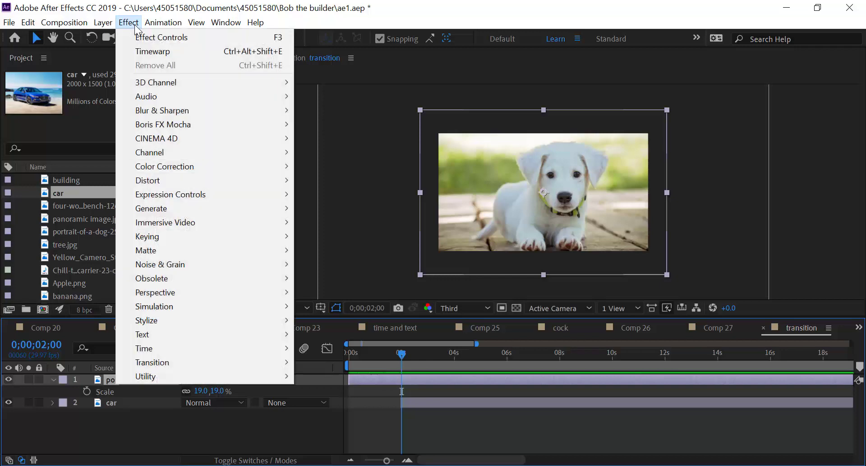
{"action": "mouse_move", "coordinate": [168, 361]}
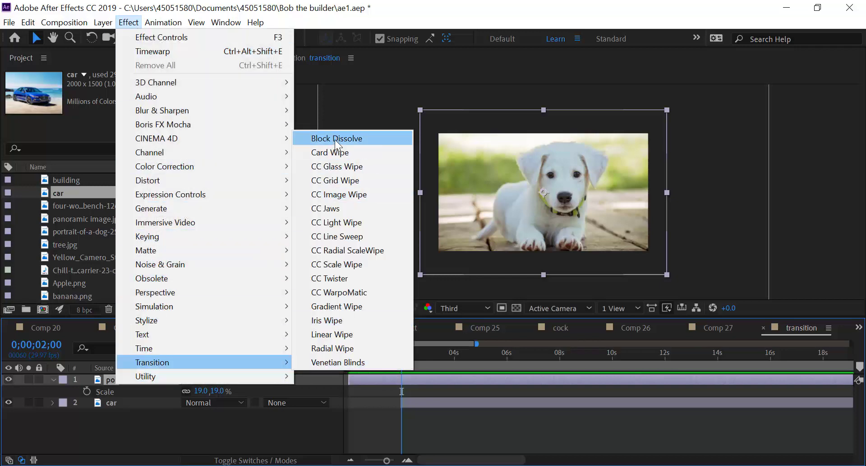
{"action": "left_click", "coordinate": [334, 140]}
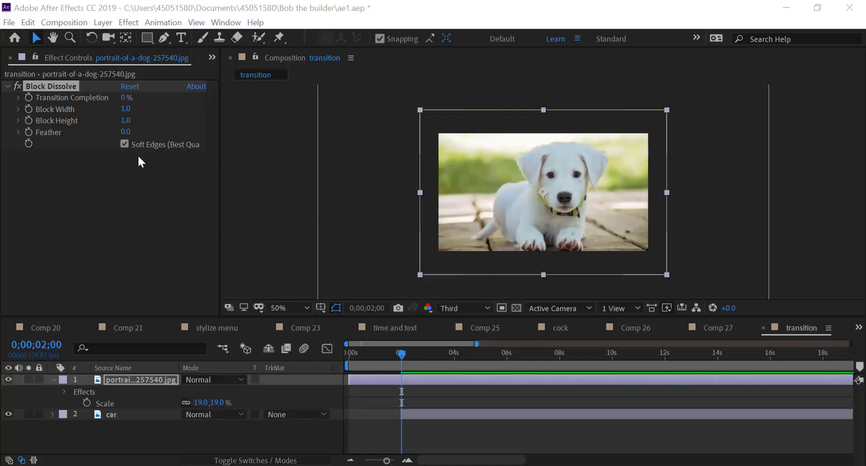
Step: Keyframe Block Dissolve Transition Completion at 100% and 0% around the 2-second mark
{"action": "left_click", "coordinate": [29, 96]}
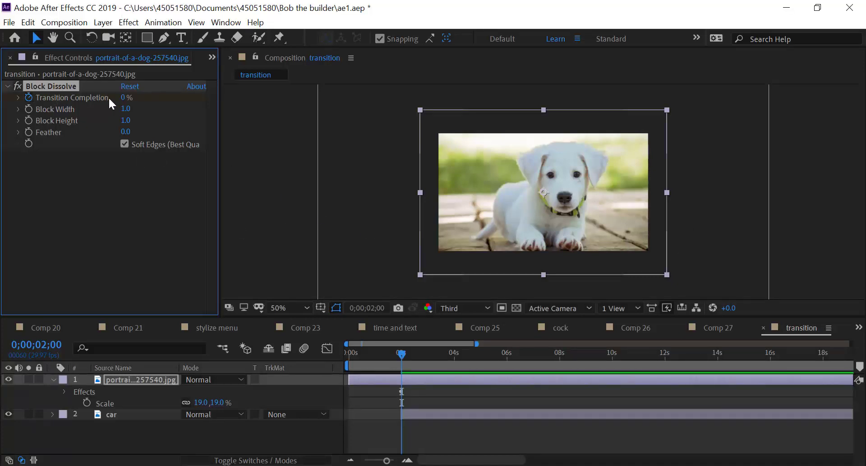
{"action": "left_click", "coordinate": [123, 97]}
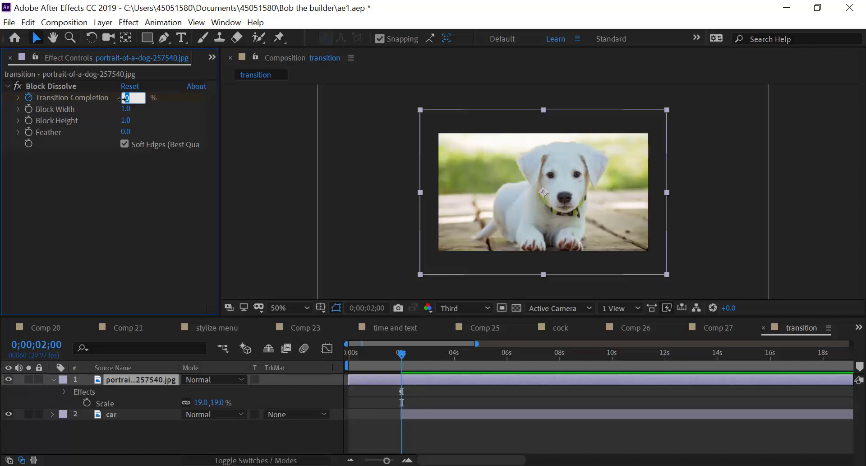
{"action": "type", "text": "100"}
{"action": "key", "text": "Return"}
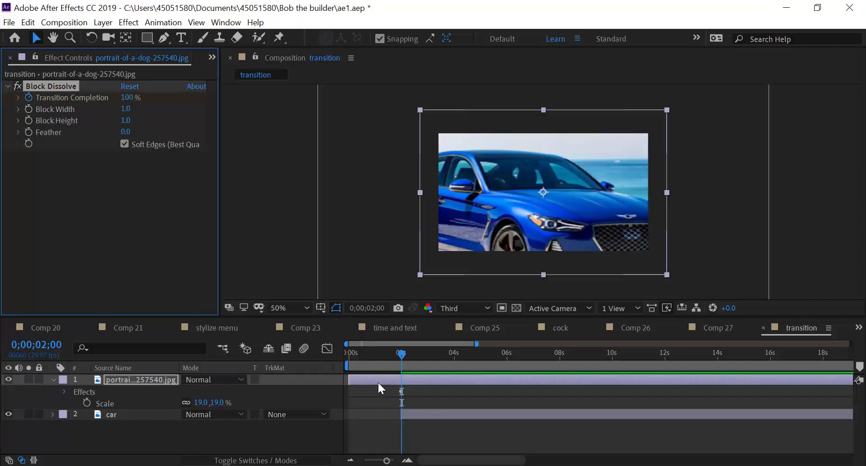
{"action": "left_click", "coordinate": [380, 380]}
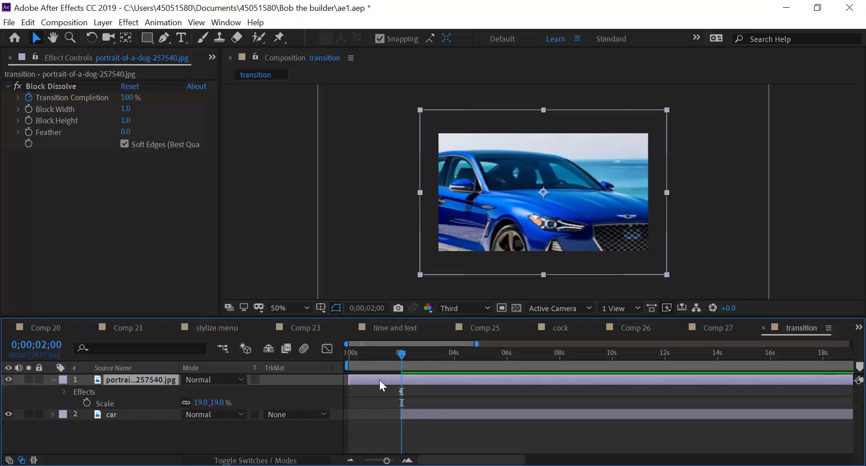
{"action": "key", "text": "u"}
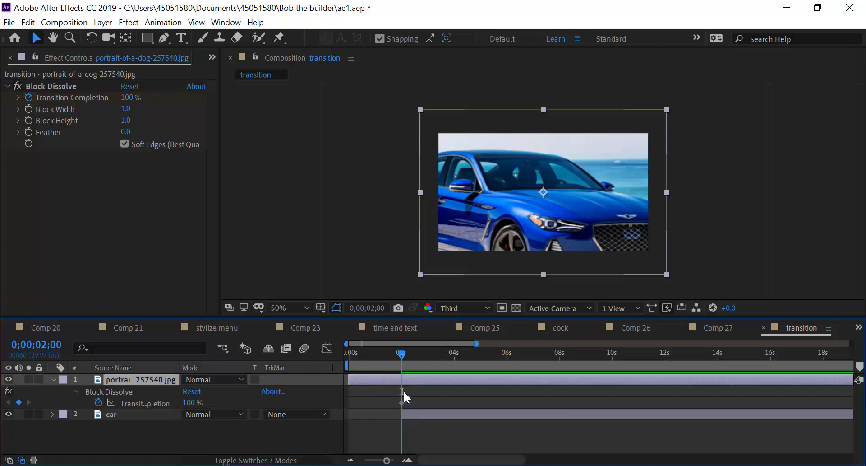
{"action": "left_click_drag", "start_coordinate": [402, 353], "coordinate": [411, 351]}
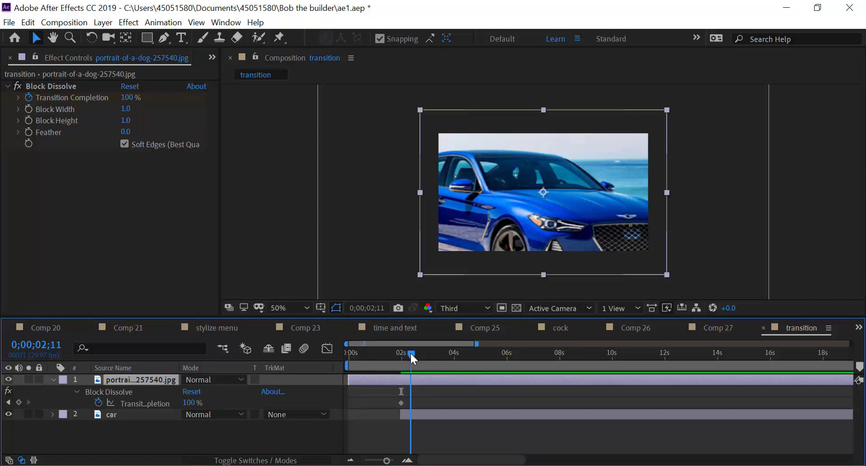
{"action": "key", "text": "equal"}
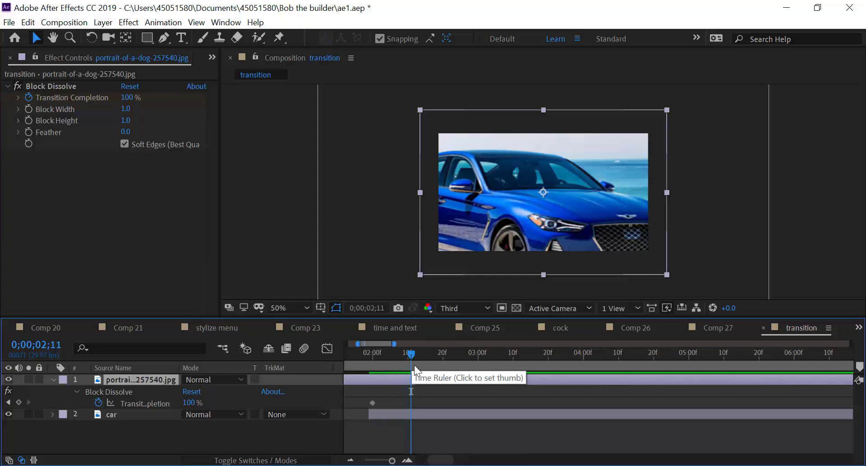
{"action": "left_click_drag", "start_coordinate": [437, 459], "coordinate": [422, 460]}
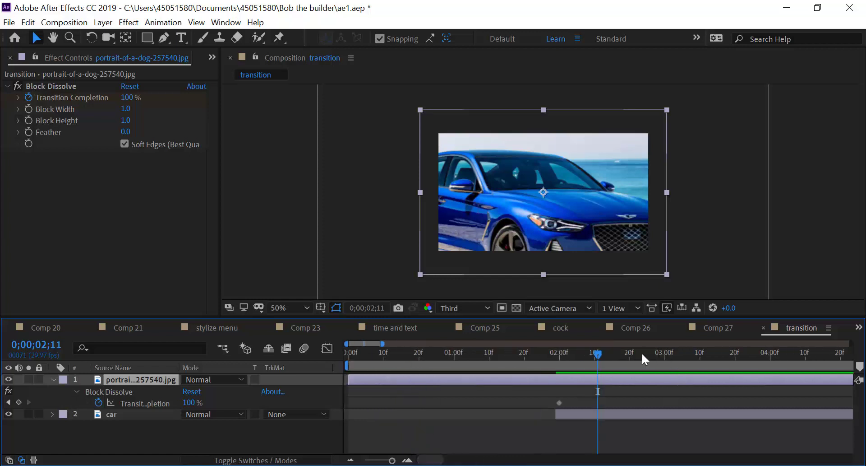
{"action": "left_click_drag", "start_coordinate": [599, 353], "coordinate": [594, 354]}
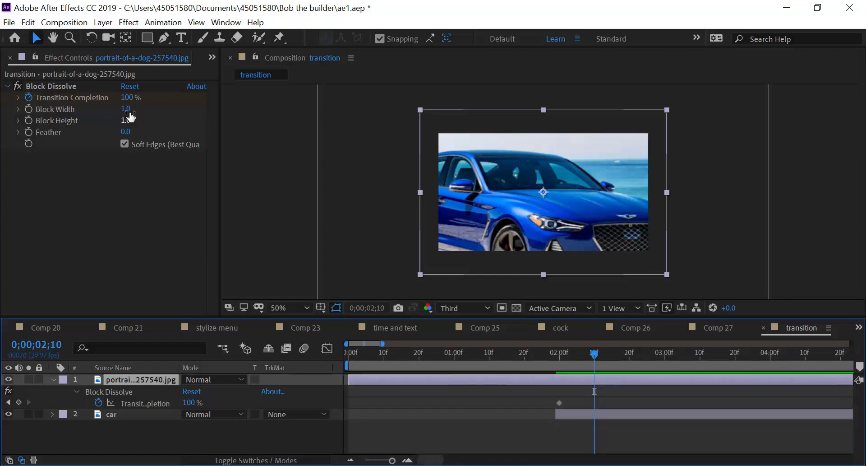
{"action": "mouse_move", "coordinate": [127, 97]}
{"action": "left_mouse_down"}
{"action": "mouse_move", "coordinate": [2, 97]}
{"action": "mouse_move", "coordinate": [122, 104]}
{"action": "mouse_move", "coordinate": [90, 100]}
{"action": "left_mouse_up"}
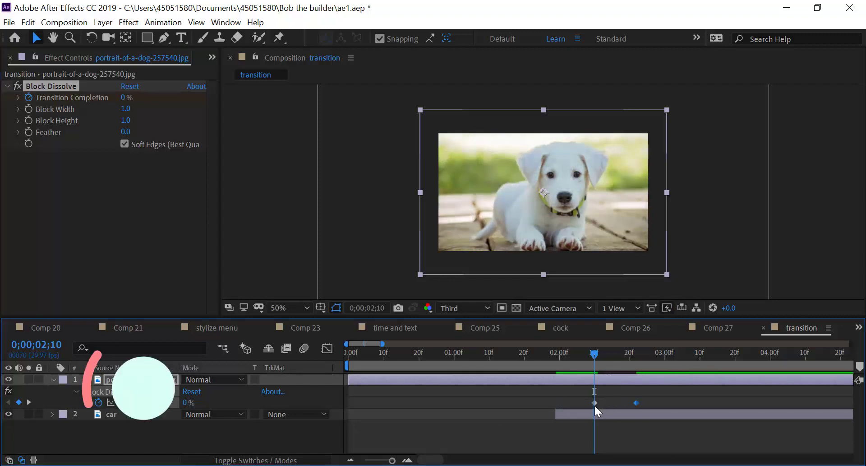
Step: Retime the completion keyframes to roughly 2;00–2;20 and preview the dissolve
{"action": "left_click_drag", "start_coordinate": [594, 403], "coordinate": [556, 403]}
{"action": "left_click", "coordinate": [636, 403]}
{"action": "left_click_drag", "start_coordinate": [626, 403], "coordinate": [594, 403]}
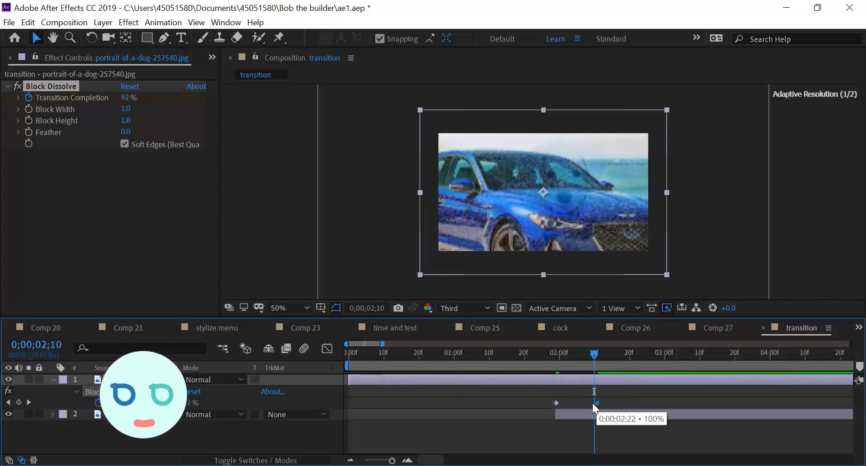
{"action": "left_click_drag", "start_coordinate": [564, 356], "coordinate": [542, 354]}
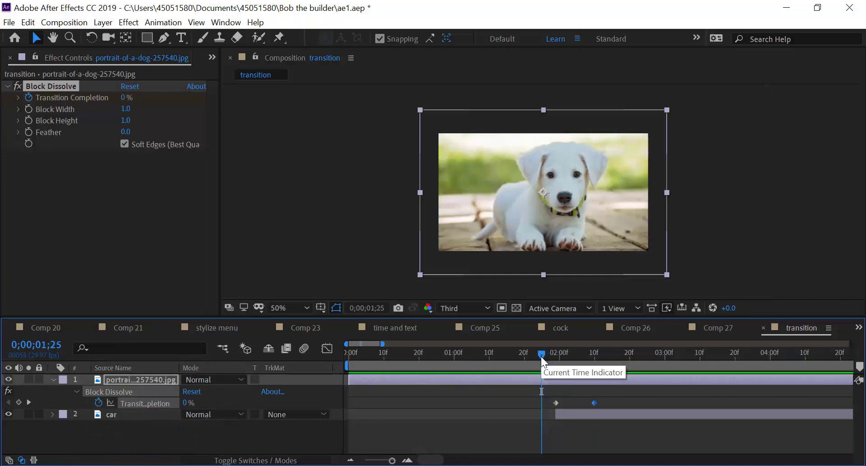
{"action": "key", "text": "space"}
{"action": "left_click", "coordinate": [563, 352]}
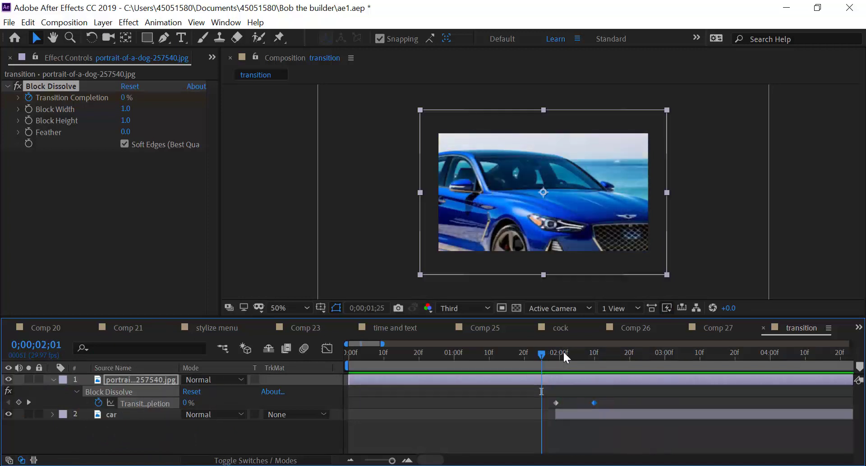
{"action": "left_click_drag", "start_coordinate": [595, 403], "coordinate": [630, 402]}
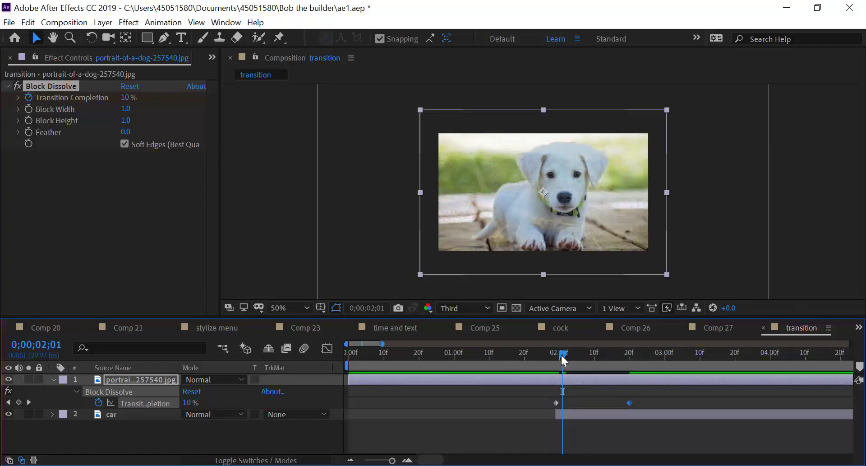
{"action": "left_click_drag", "start_coordinate": [561, 353], "coordinate": [643, 363]}
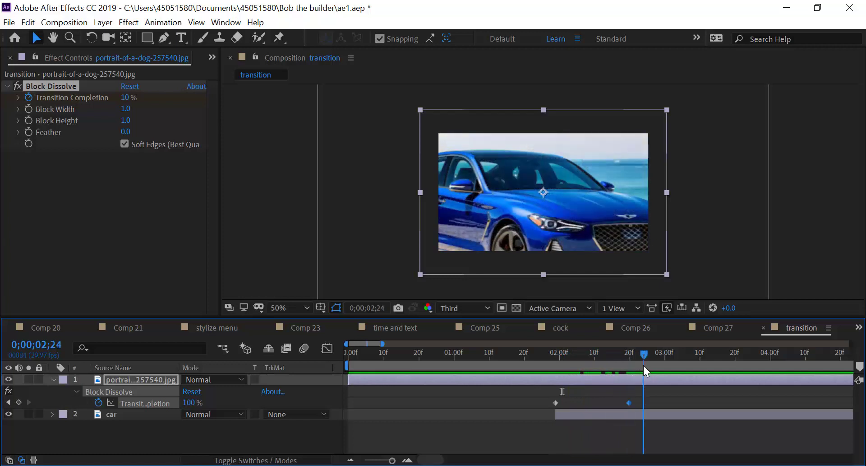
Step: Scale the car layer down to 47%
{"action": "left_click", "coordinate": [118, 414]}
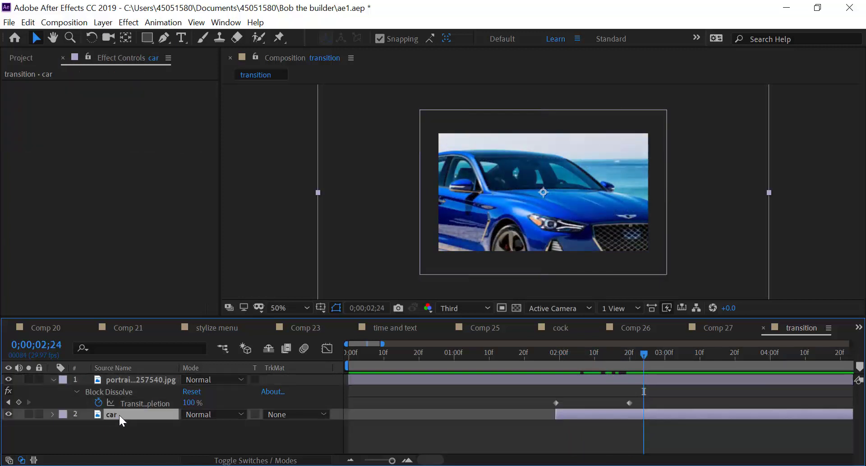
{"action": "key", "text": "s"}
{"action": "left_click_drag", "start_coordinate": [201, 425], "coordinate": [187, 431]}
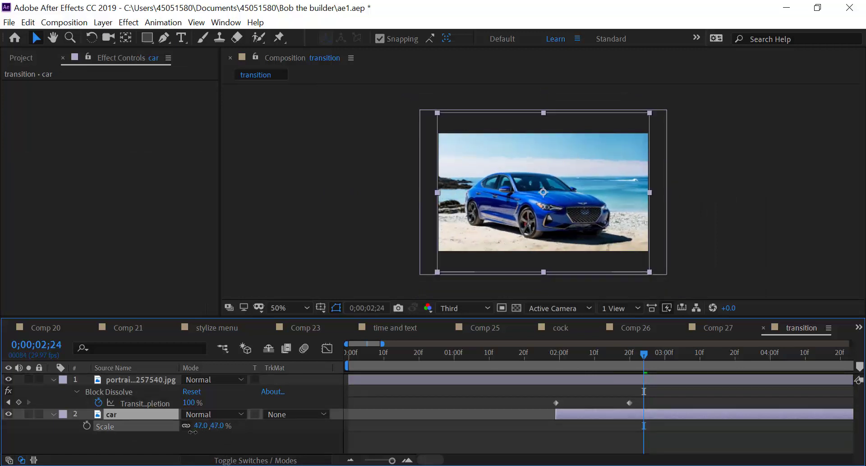
Step: Delete the Block Dissolve effect and its keyframes from the puppy layer
{"action": "left_click", "coordinate": [570, 354]}
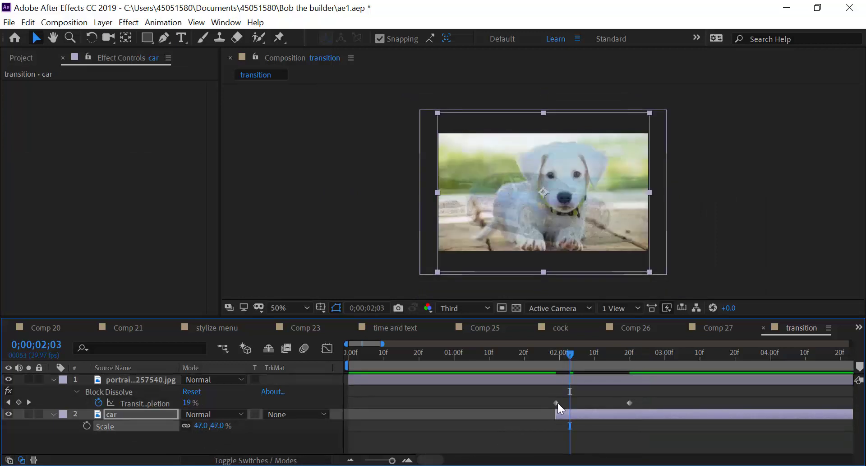
{"action": "left_click", "coordinate": [547, 393]}
{"action": "left_click_drag", "start_coordinate": [617, 407], "coordinate": [634, 407]}
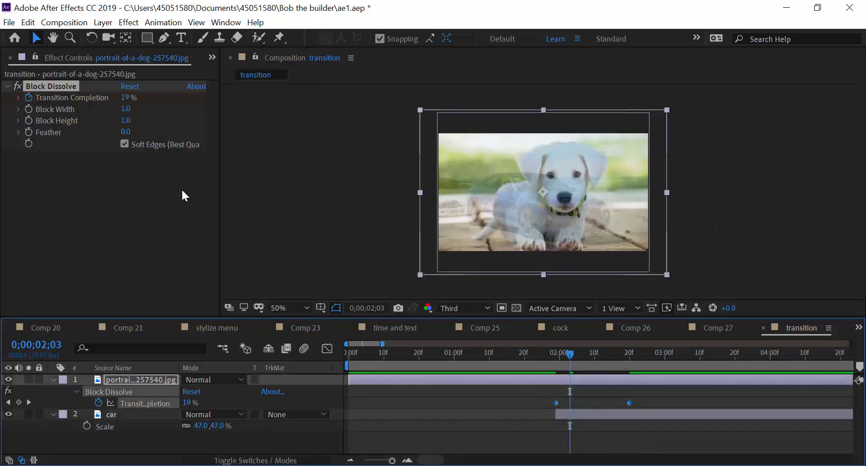
{"action": "left_click", "coordinate": [58, 88]}
{"action": "key", "text": "Delete"}
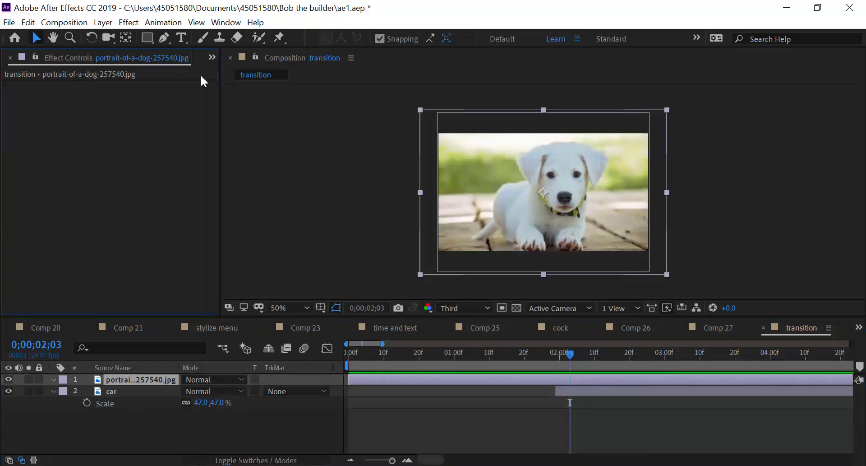
Step: Make the car layer start at 2;00 and reselect the puppy layer
{"action": "left_click", "coordinate": [558, 352]}
{"action": "left_click_drag", "start_coordinate": [567, 391], "coordinate": [573, 391]}
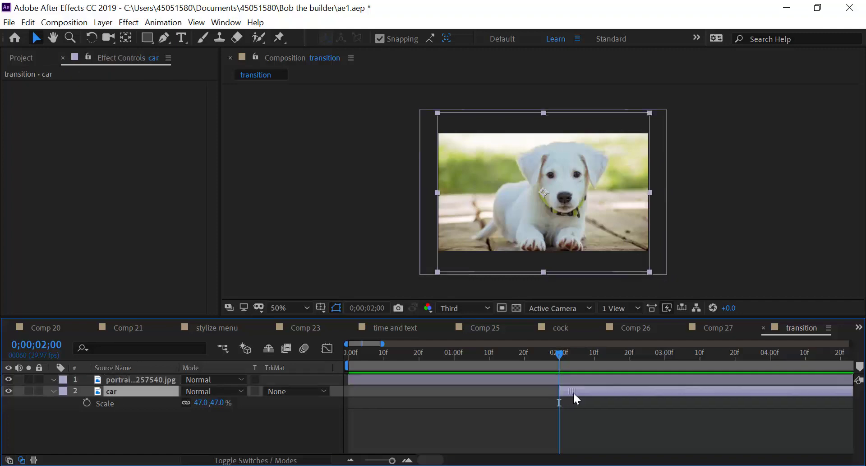
{"action": "left_click", "coordinate": [556, 378]}
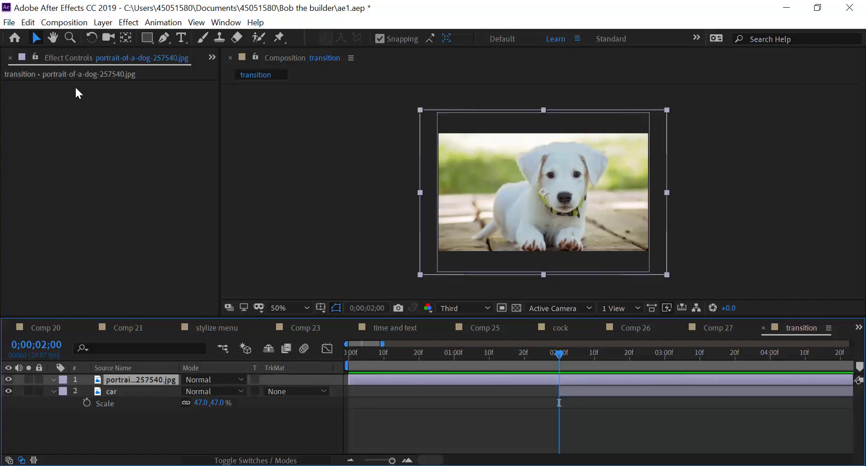
{"action": "left_click", "coordinate": [124, 26]}
Step: Apply Card Wipe to the puppy layer with Transition Completion at 0%
{"action": "mouse_move", "coordinate": [185, 361]}
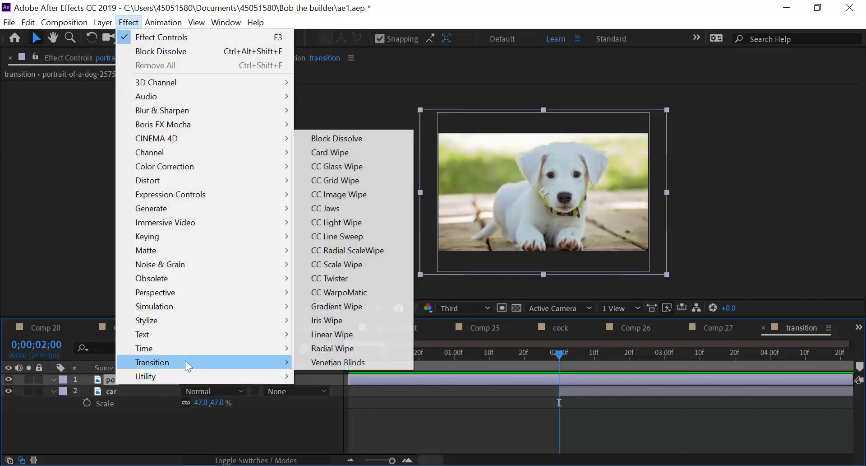
{"action": "left_click", "coordinate": [381, 153]}
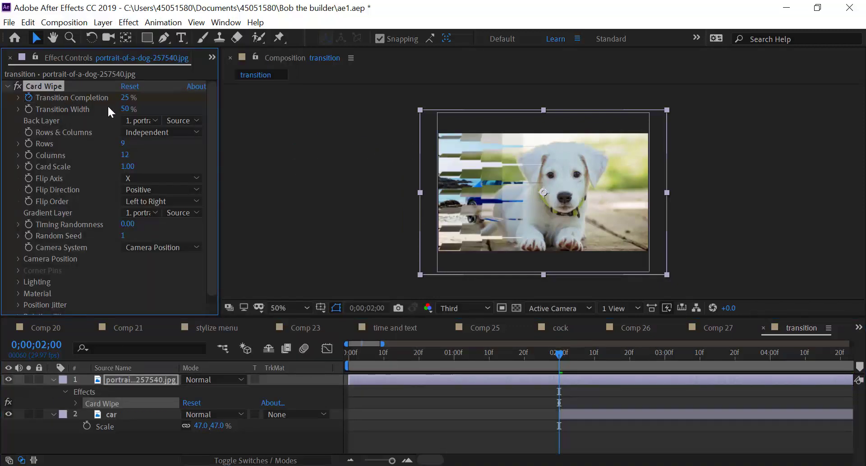
{"action": "left_click", "coordinate": [126, 98]}
{"action": "type", "text": "0"}
{"action": "key", "text": "Return"}
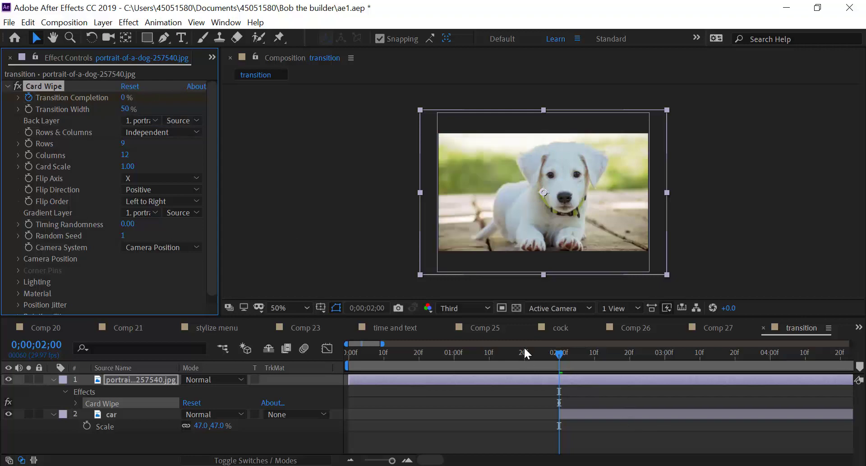
Step: Remove a mistaken 100% keyframe at the composition start, keeping the 0% one at 2;00
{"action": "left_click_drag", "start_coordinate": [587, 353], "coordinate": [632, 356]}
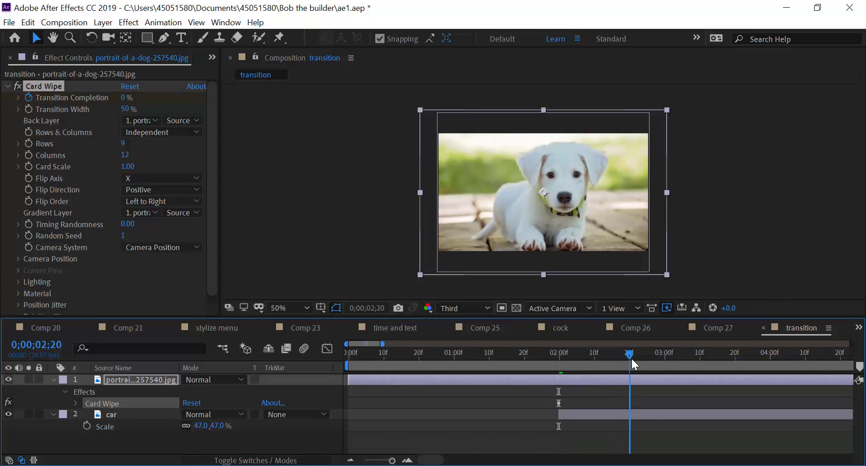
{"action": "key", "text": "Home"}
{"action": "left_click", "coordinate": [123, 97]}
{"action": "type", "text": "100"}
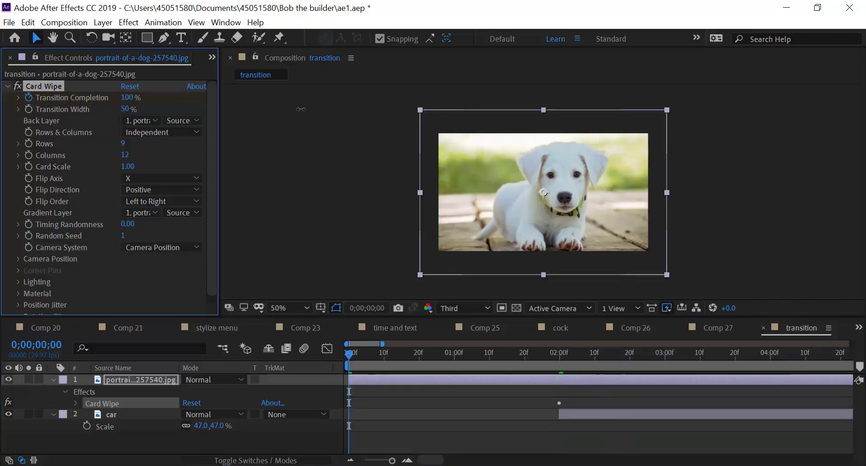
{"action": "key", "text": "Return"}
{"action": "left_click", "coordinate": [559, 354]}
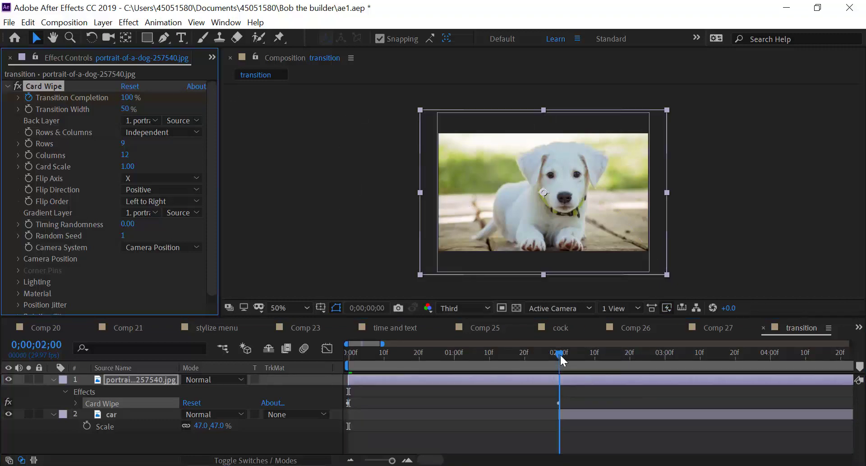
{"action": "left_click", "coordinate": [371, 399]}
{"action": "left_click", "coordinate": [110, 401]}
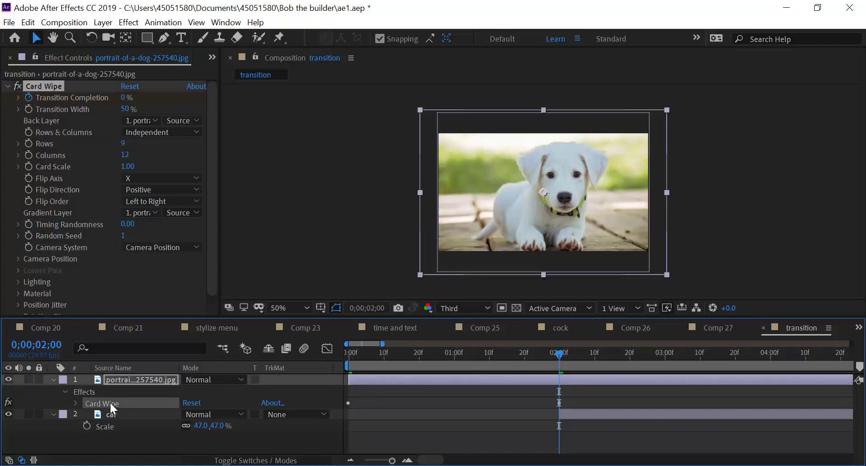
{"action": "key", "text": "u"}
{"action": "left_click_drag", "start_coordinate": [406, 395], "coordinate": [341, 415]}
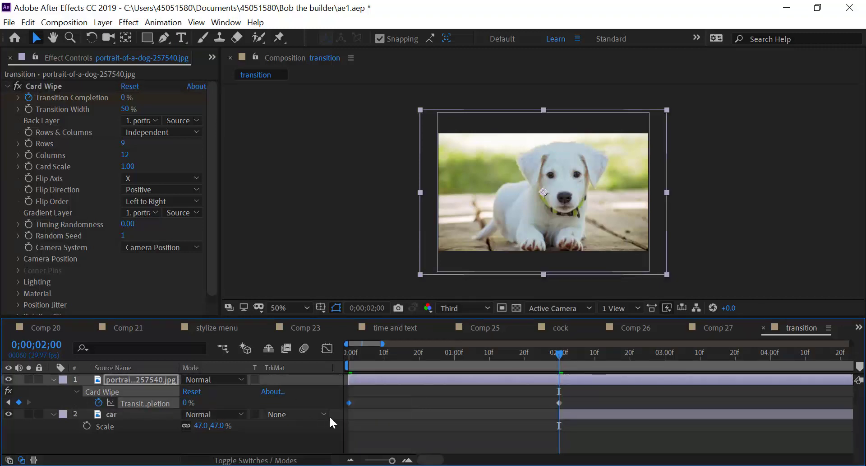
{"action": "key", "text": "Delete"}
Step: Add a 100% Transition Completion keyframe at 2;20
{"action": "left_click_drag", "start_coordinate": [561, 354], "coordinate": [630, 360]}
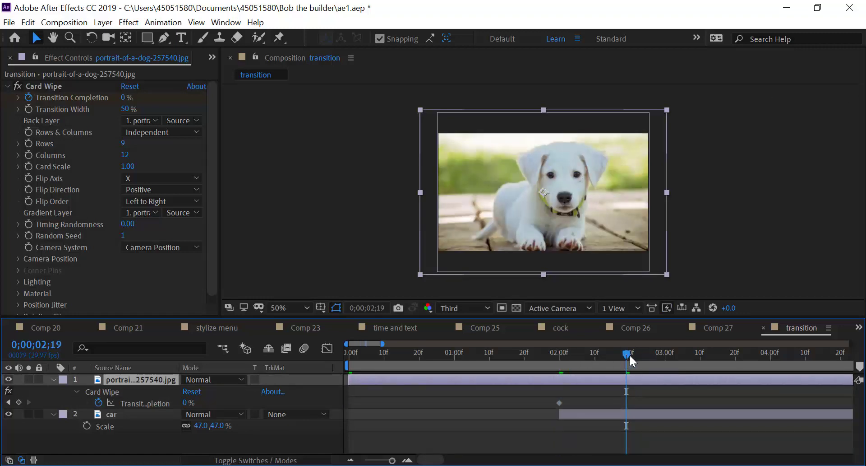
{"action": "left_click", "coordinate": [630, 354]}
{"action": "left_click", "coordinate": [123, 98]}
{"action": "type", "text": "100"}
{"action": "key", "text": "Return"}
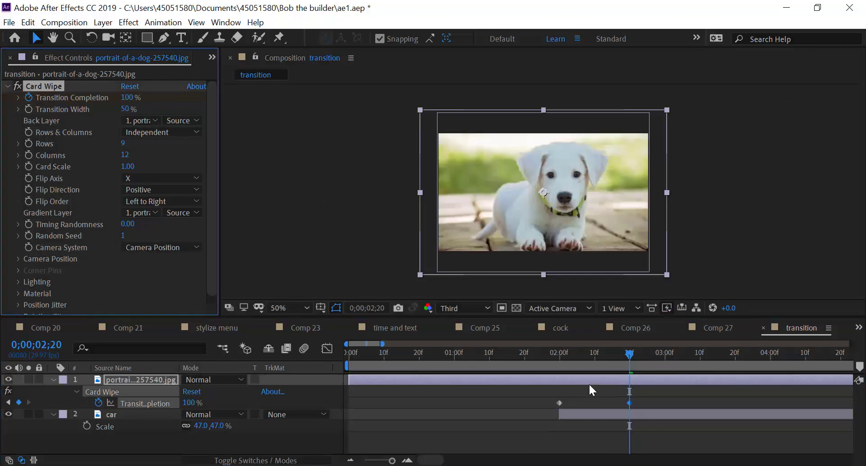
Step: Scrub from 2;00 through 2;12 and 2;18 to 2;20 to check the wipe
{"action": "left_click", "coordinate": [570, 354]}
{"action": "mouse_move", "coordinate": [566, 356]}
{"action": "left_mouse_down"}
{"action": "mouse_move", "coordinate": [559, 356]}
{"action": "mouse_move", "coordinate": [574, 353]}
{"action": "left_mouse_up"}
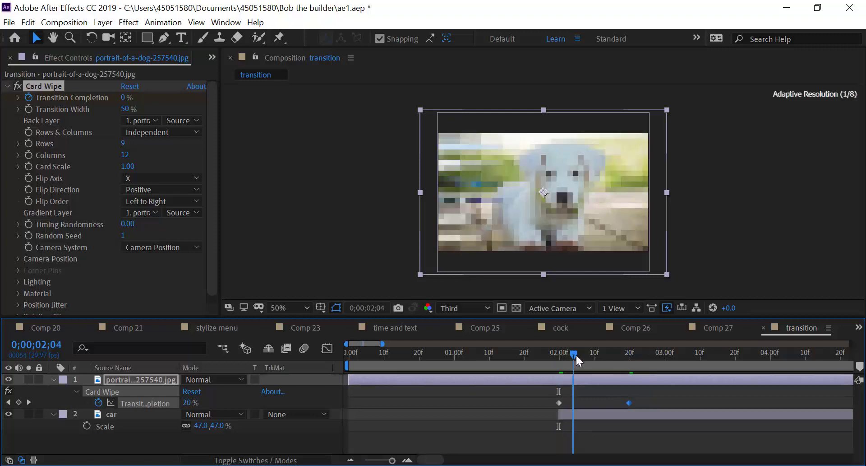
{"action": "left_click_drag", "start_coordinate": [573, 352], "coordinate": [601, 355]}
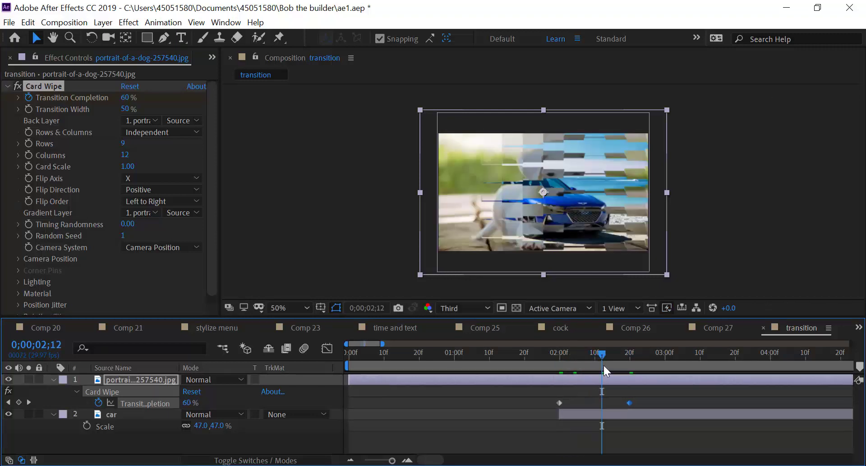
{"action": "left_click_drag", "start_coordinate": [610, 356], "coordinate": [622, 360]}
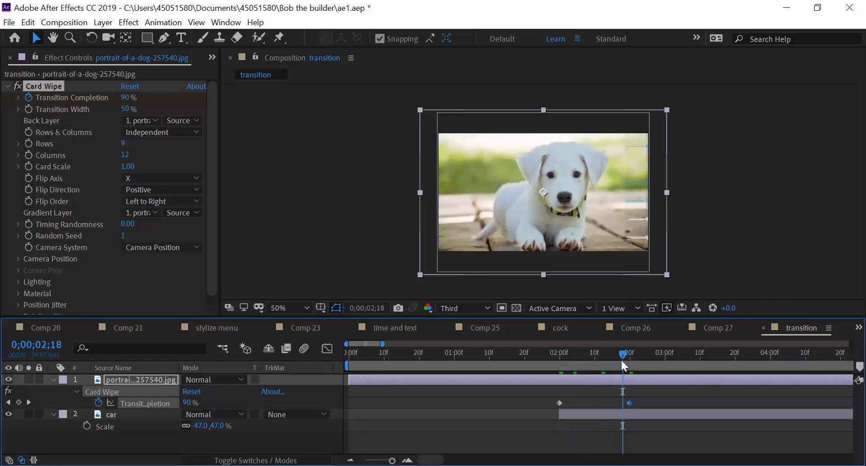
{"action": "left_click", "coordinate": [627, 352]}
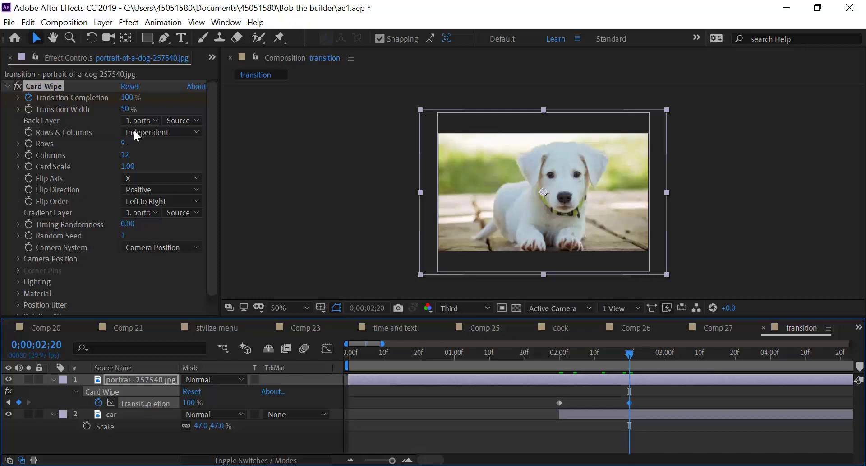
Step: Set the Card Wipe Back Layer to 2. car and preview the wipe from 2;00
{"action": "left_click", "coordinate": [149, 120]}
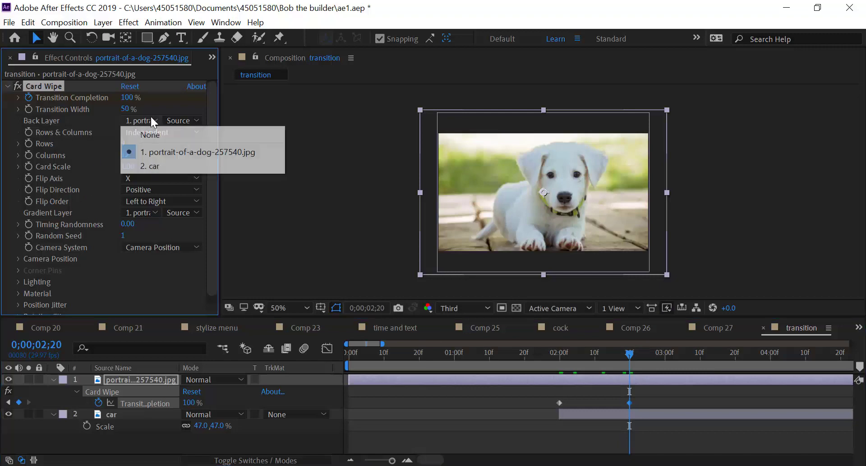
{"action": "left_click", "coordinate": [156, 166]}
{"action": "left_click", "coordinate": [560, 352]}
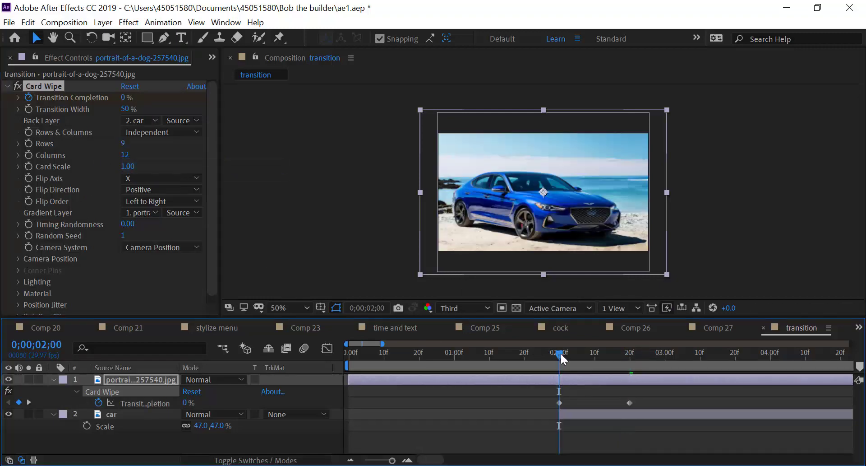
{"action": "key", "text": "space"}
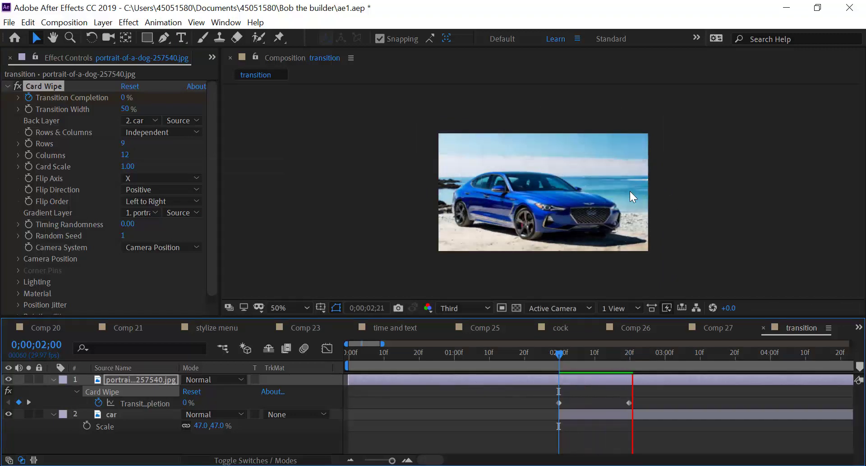
{"action": "left_click_drag", "start_coordinate": [561, 353], "coordinate": [633, 364]}
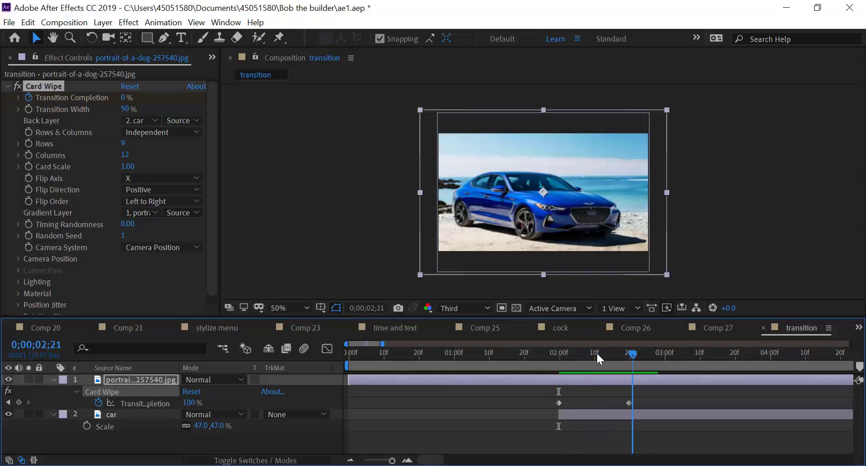
Step: Set Rows and Columns to 1, preview the single-card wipe, then delete Card Wipe
{"action": "left_click", "coordinate": [123, 143]}
{"action": "type", "text": "1"}
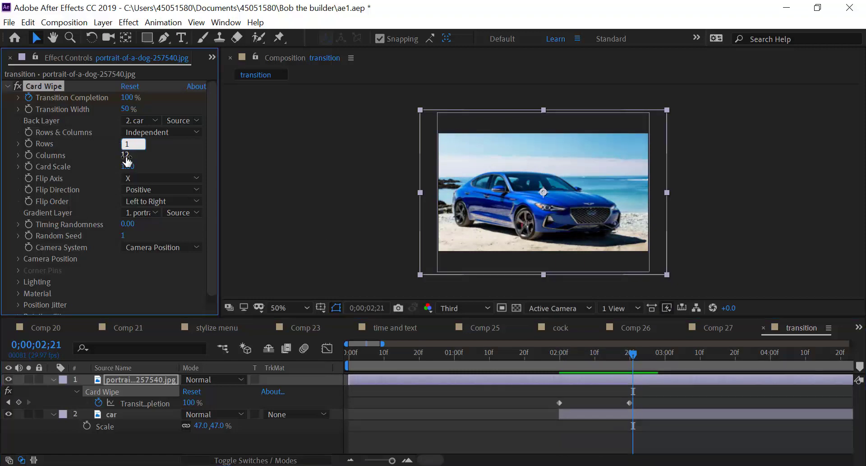
{"action": "left_click", "coordinate": [126, 155]}
{"action": "type", "text": "1"}
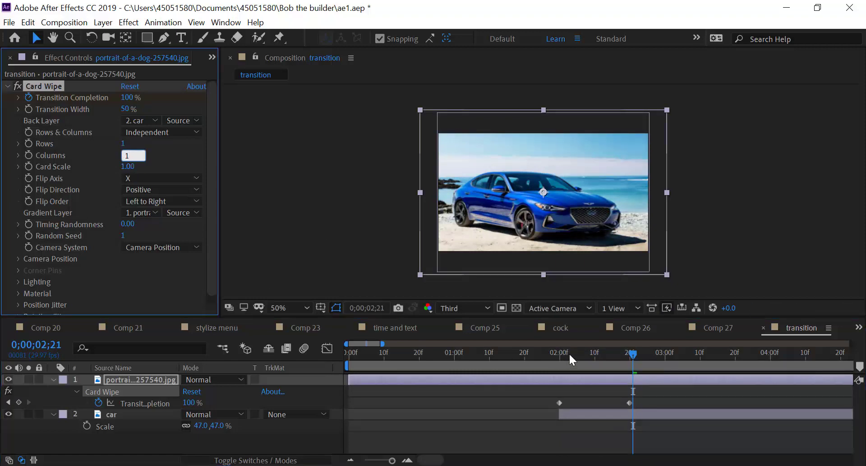
{"action": "left_click_drag", "start_coordinate": [569, 355], "coordinate": [557, 355]}
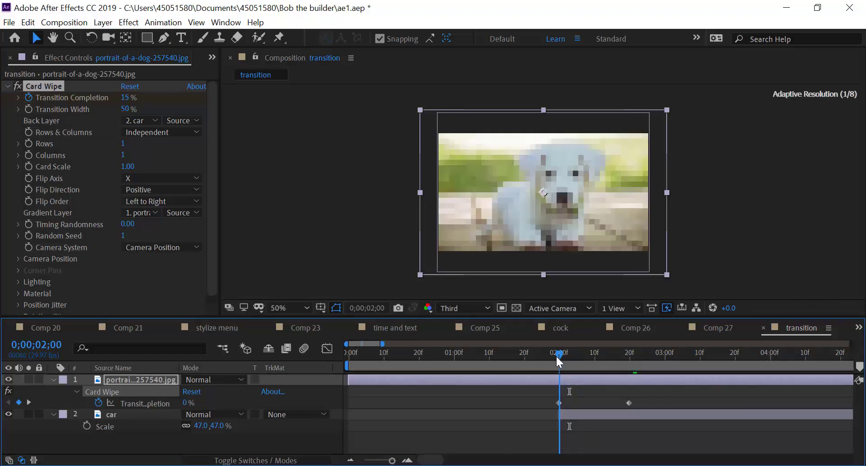
{"action": "key", "text": "space"}
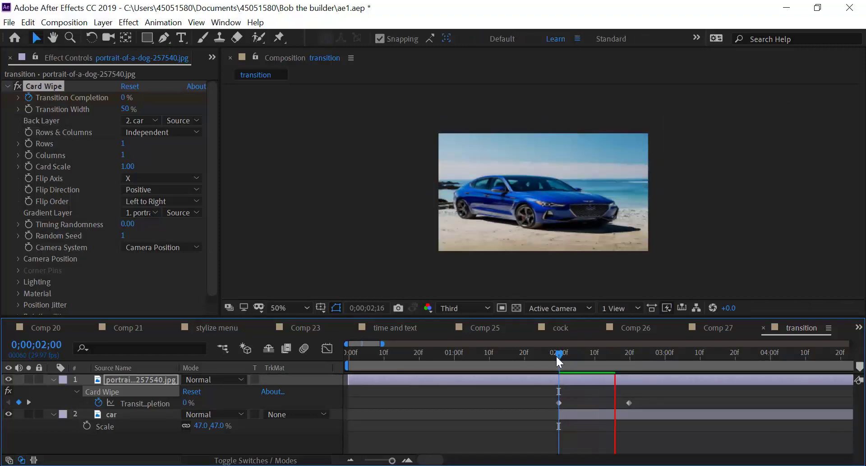
{"action": "key", "text": "space"}
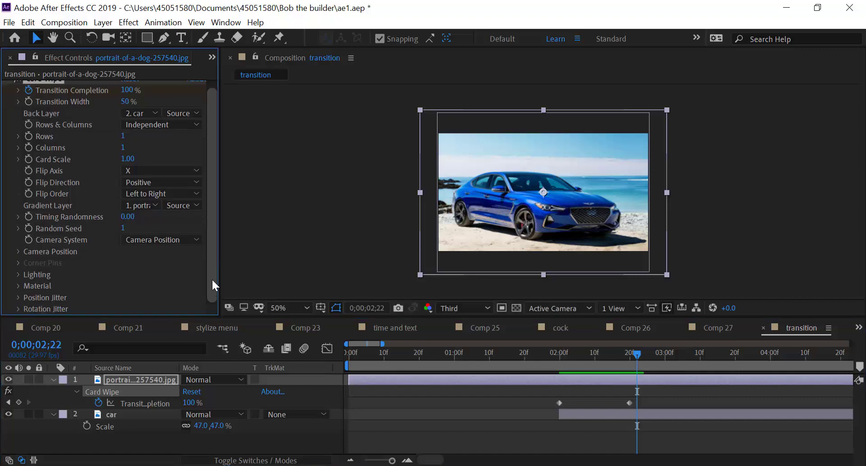
{"action": "left_click_drag", "start_coordinate": [214, 242], "coordinate": [213, 181]}
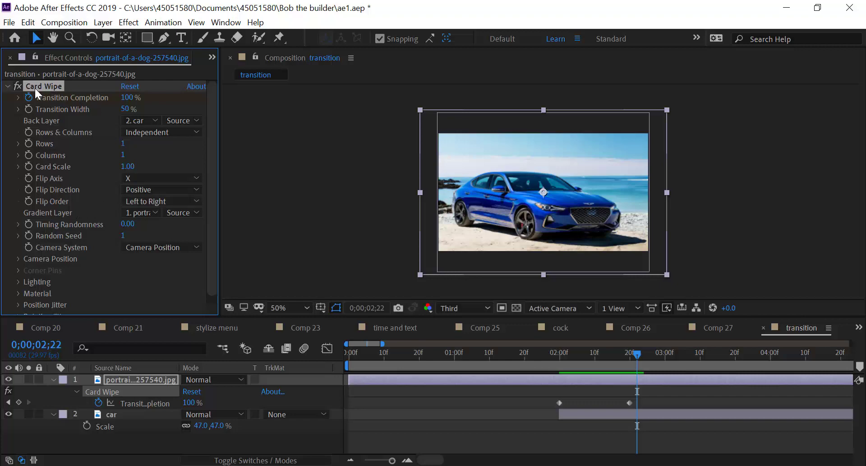
{"action": "key", "text": "Delete"}
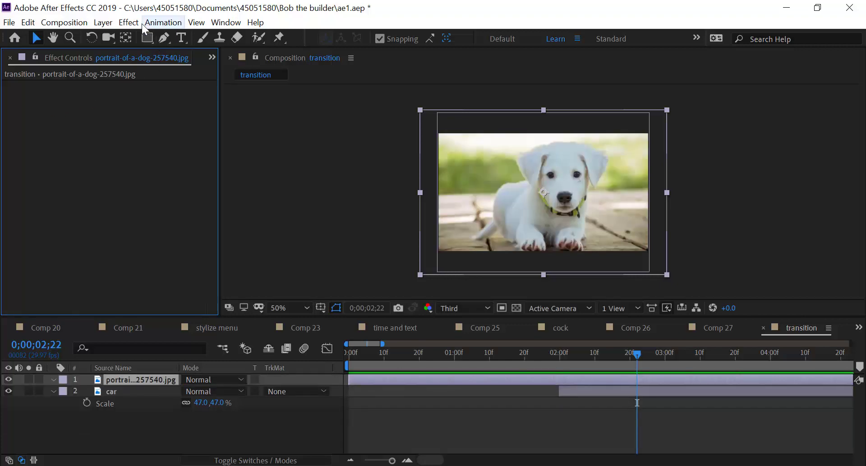
Step: Apply CC Glass Wipe and keyframe Completion from 0% at 2;00 to 100% at 2;20
{"action": "left_click", "coordinate": [144, 24]}
{"action": "mouse_move", "coordinate": [160, 362]}
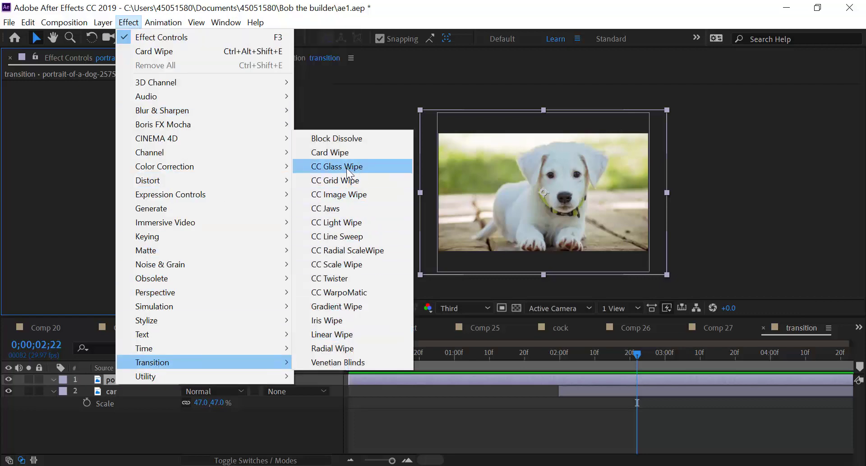
{"action": "left_click", "coordinate": [347, 168]}
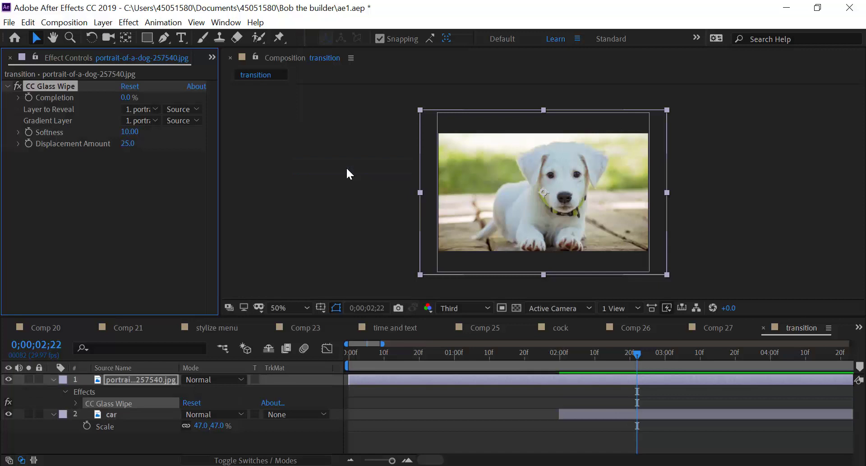
{"action": "left_click", "coordinate": [560, 354]}
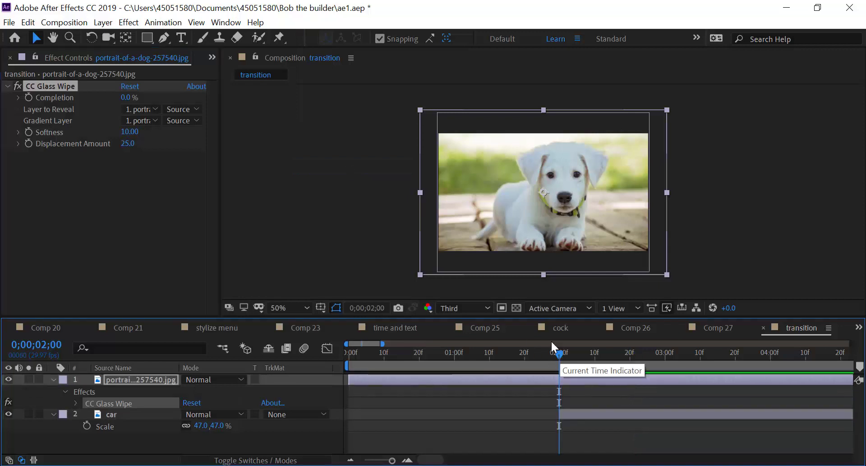
{"action": "left_click", "coordinate": [28, 97]}
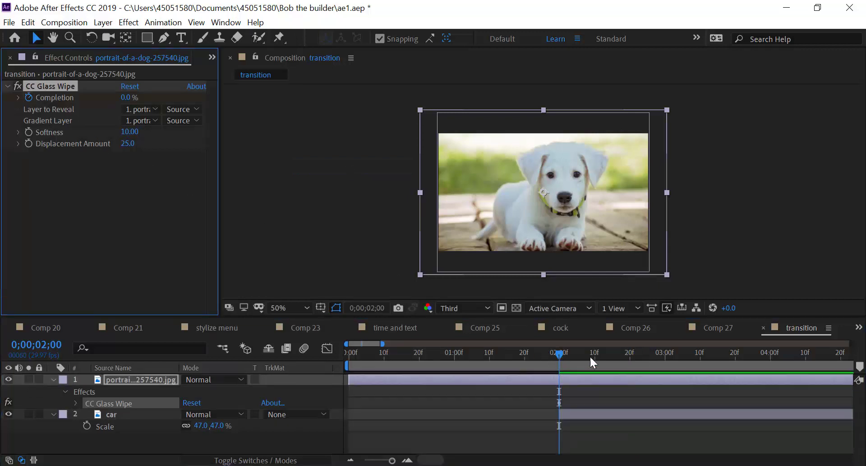
{"action": "left_click", "coordinate": [630, 352]}
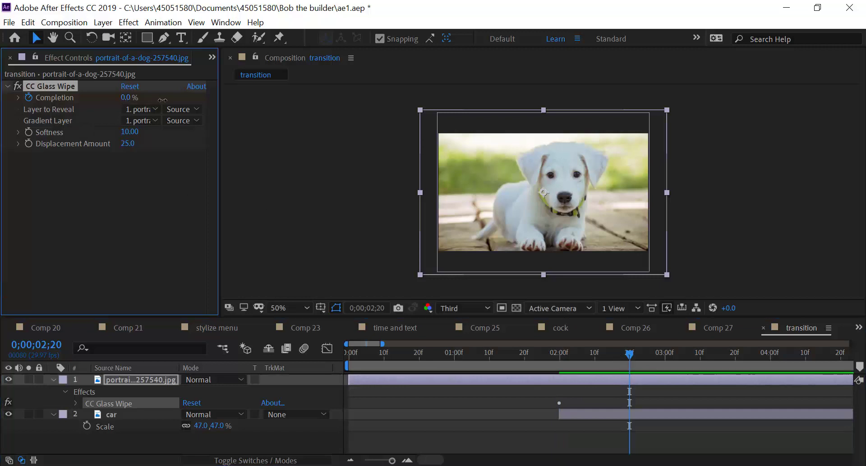
{"action": "left_click_drag", "start_coordinate": [162, 99], "coordinate": [297, 106]}
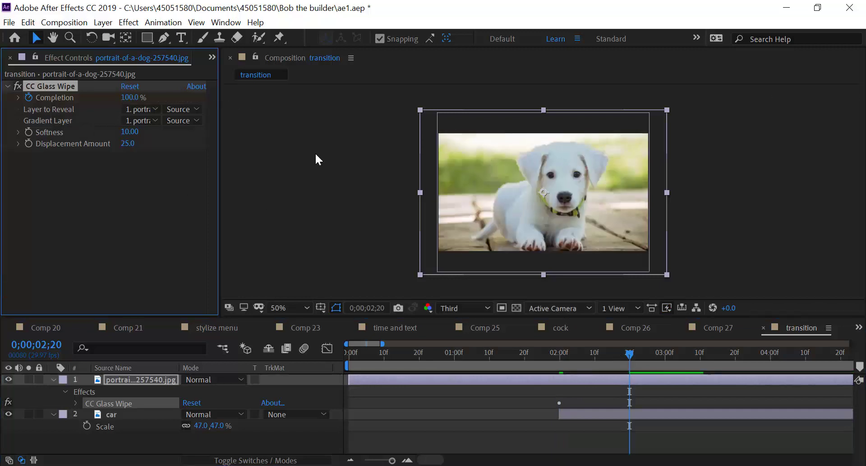
Step: Set Layer to Reveal to 2. car, preview, and raise Displacement Amount to 29.8
{"action": "left_click", "coordinate": [143, 110]}
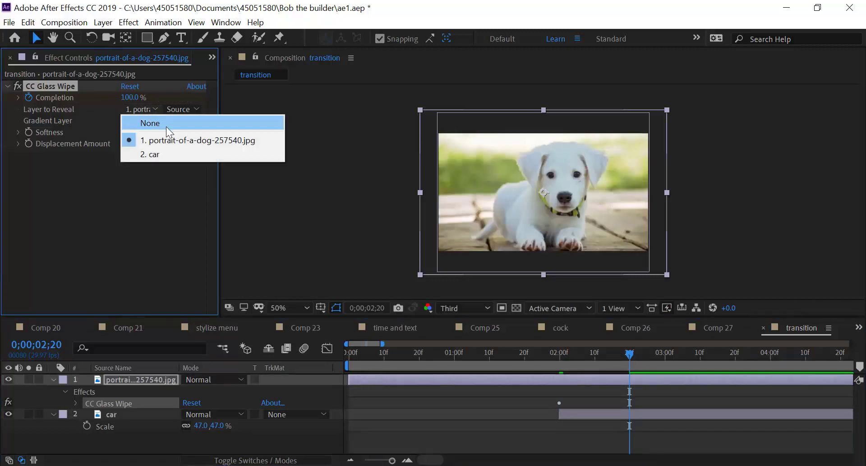
{"action": "left_click", "coordinate": [165, 153]}
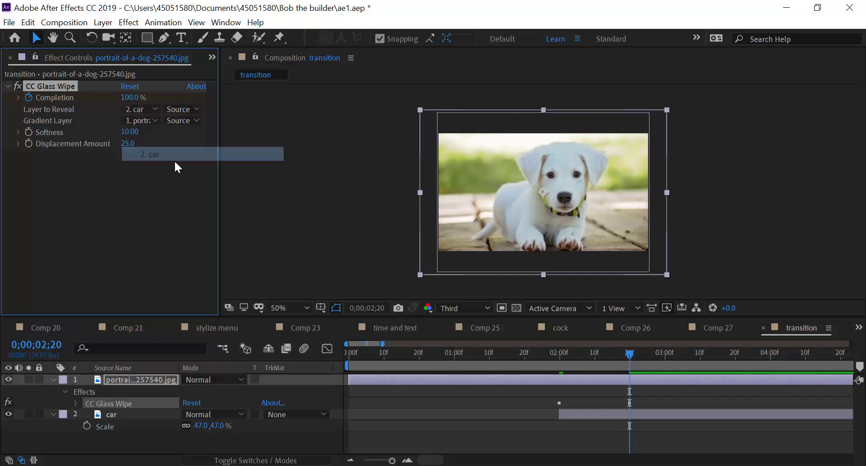
{"action": "left_click", "coordinate": [559, 354]}
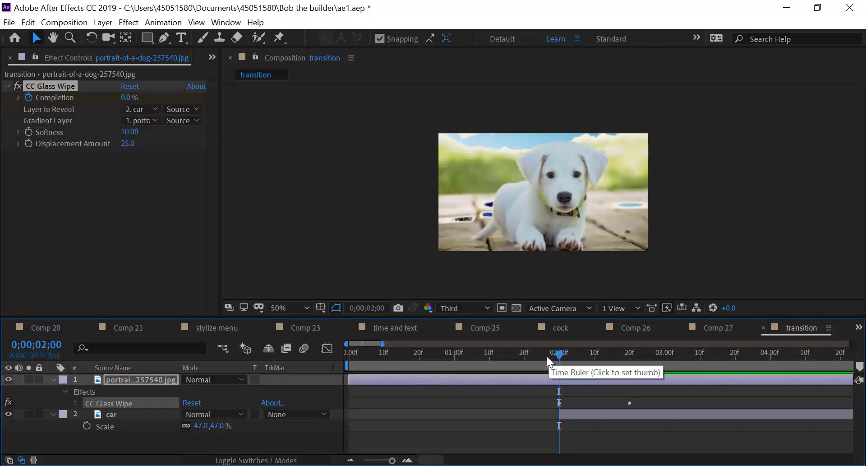
{"action": "key", "text": "space"}
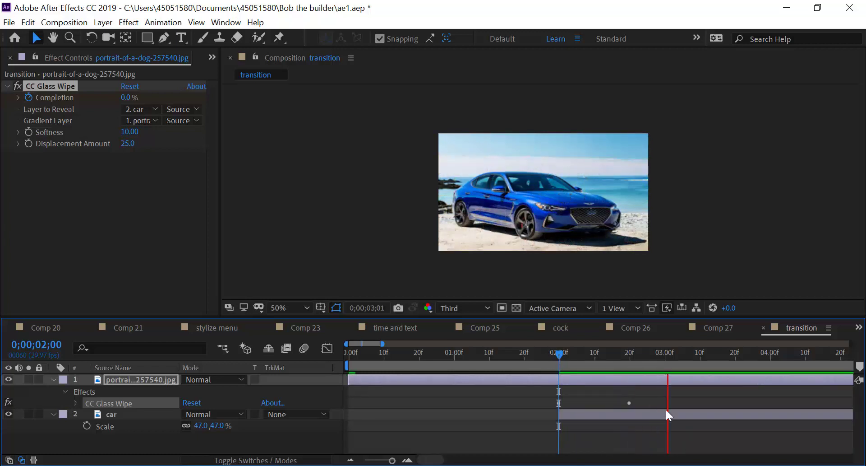
{"action": "mouse_move", "coordinate": [559, 353]}
{"action": "left_mouse_down"}
{"action": "mouse_move", "coordinate": [670, 354]}
{"action": "mouse_move", "coordinate": [558, 359]}
{"action": "mouse_move", "coordinate": [626, 357]}
{"action": "mouse_move", "coordinate": [591, 353]}
{"action": "left_mouse_up"}
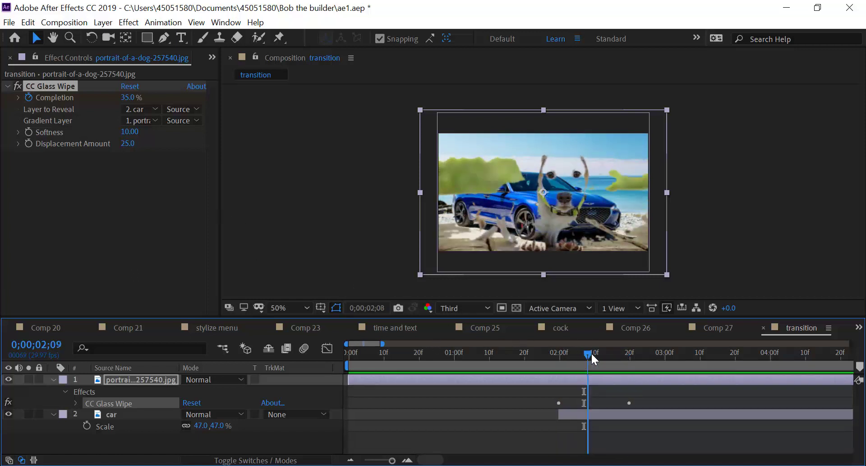
{"action": "left_click_drag", "start_coordinate": [128, 143], "coordinate": [156, 149]}
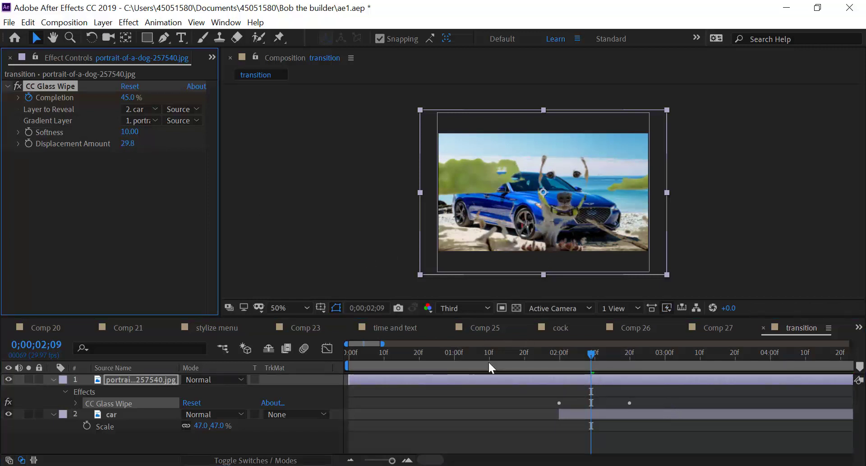
Step: Delete the CC Glass Wipe and apply CC Grid Wipe to the puppy layer at 2;00
{"action": "key", "text": "Delete"}
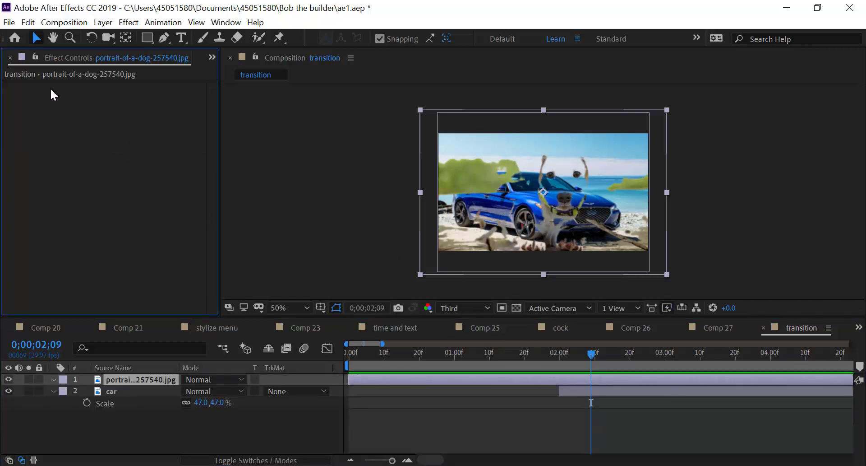
{"action": "left_click", "coordinate": [134, 23]}
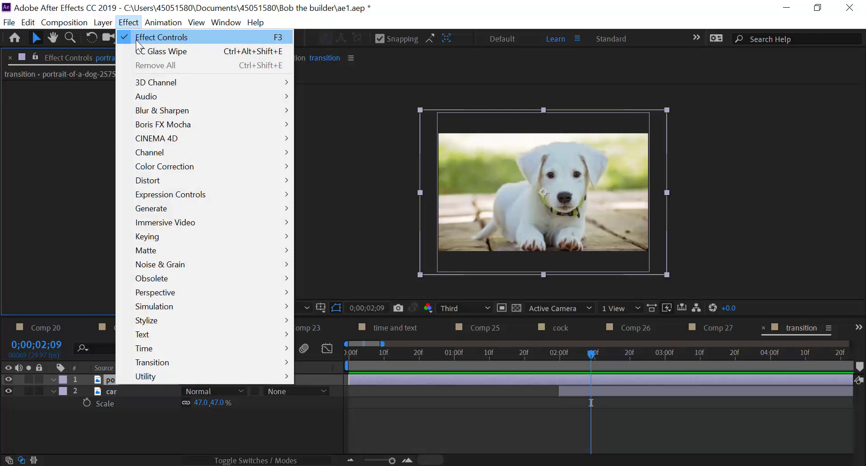
{"action": "mouse_move", "coordinate": [251, 364]}
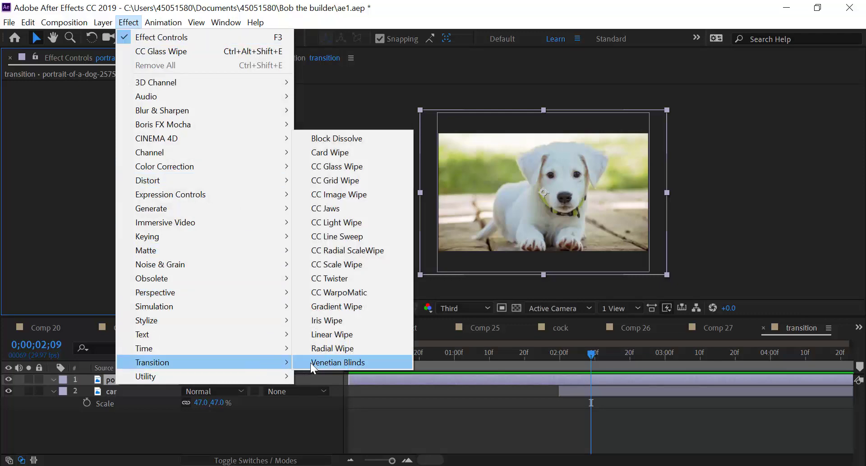
{"action": "left_click", "coordinate": [560, 352]}
{"action": "left_click", "coordinate": [131, 24]}
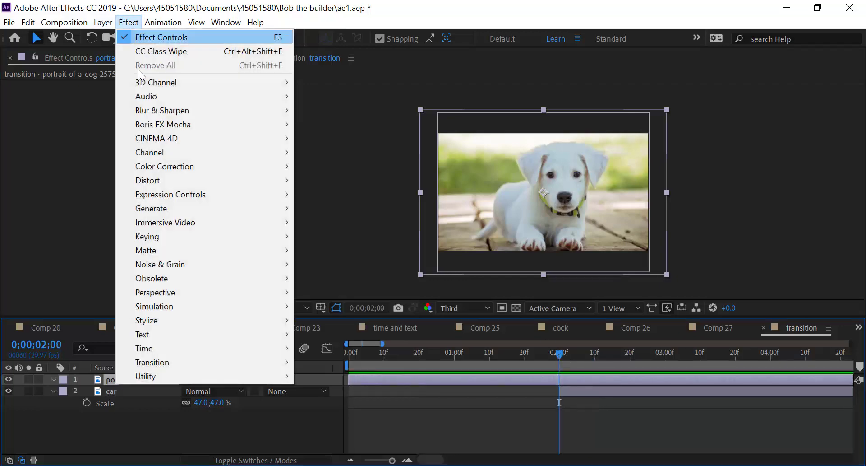
{"action": "mouse_move", "coordinate": [174, 359]}
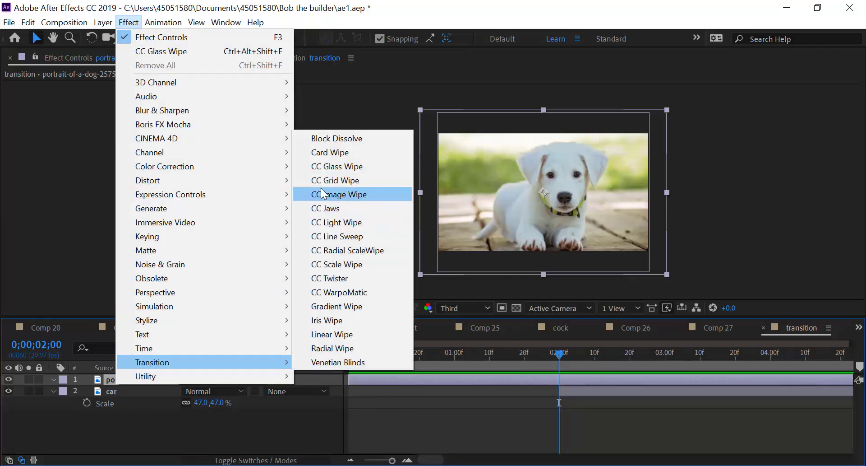
{"action": "left_click", "coordinate": [368, 182]}
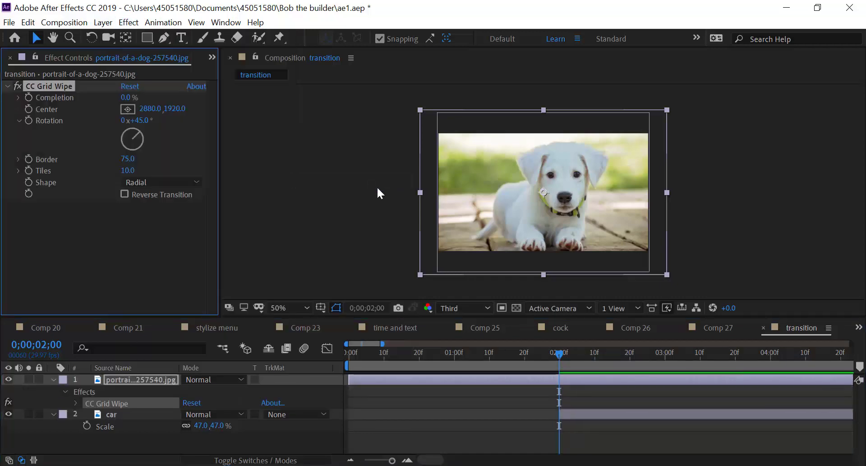
{"action": "left_click", "coordinate": [559, 351]}
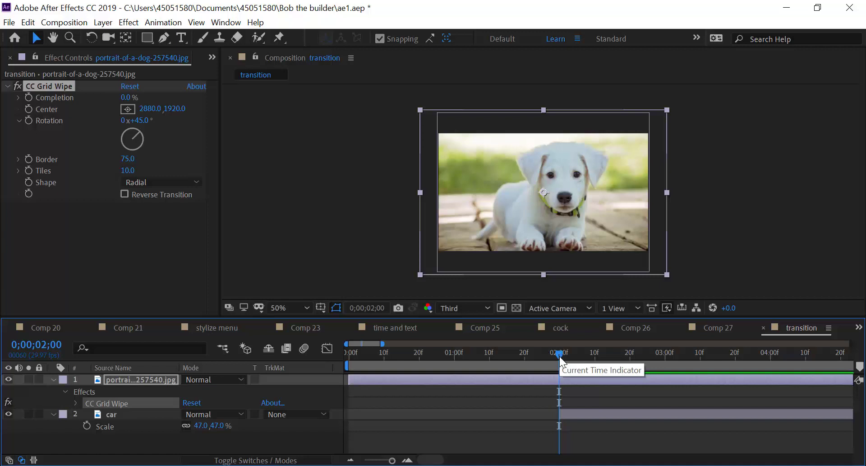
Step: Keyframe CC Grid Wipe Completion from 0% at 0;00;02;00 to 100% at 0;00;02;20, then check it at 2;05
{"action": "key", "text": "Page_Down"}
{"action": "left_click_drag", "start_coordinate": [576, 353], "coordinate": [560, 357]}
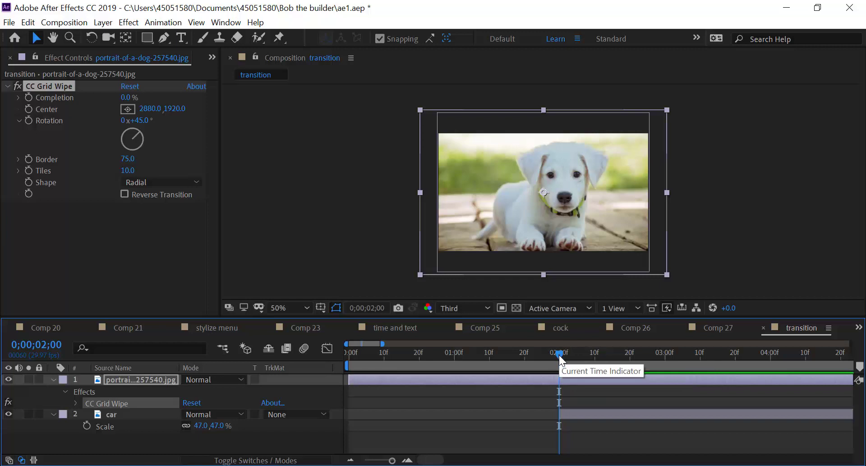
{"action": "left_click", "coordinate": [29, 97]}
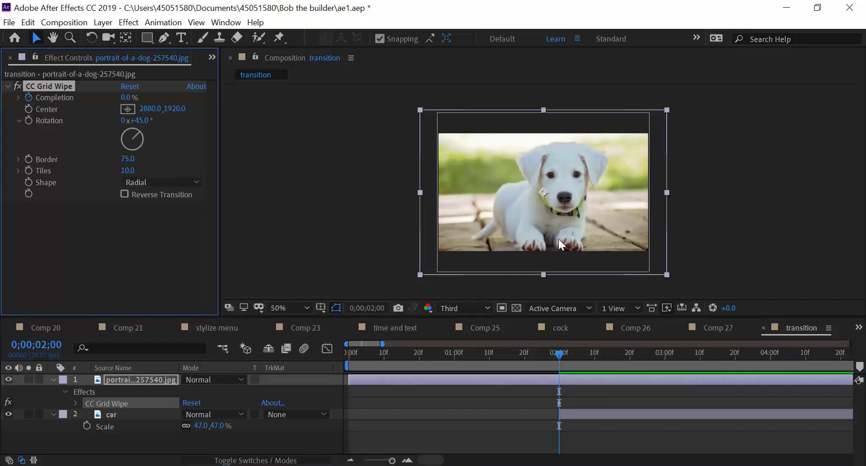
{"action": "left_click", "coordinate": [631, 355]}
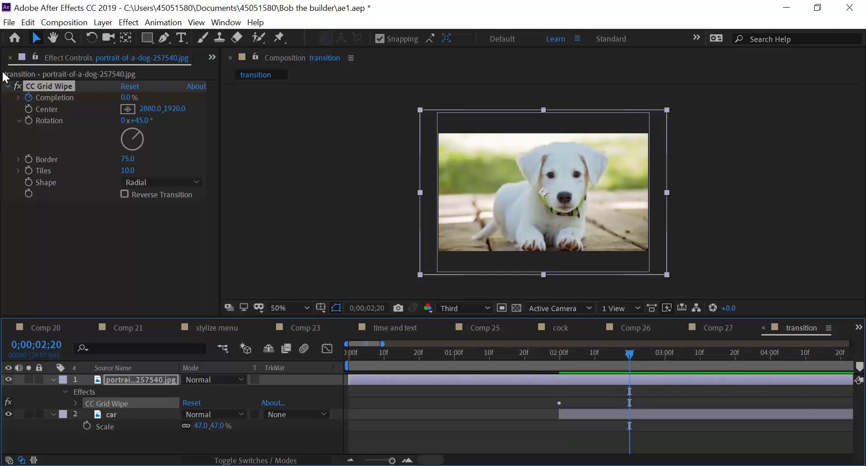
{"action": "left_click_drag", "start_coordinate": [122, 97], "coordinate": [686, 422]}
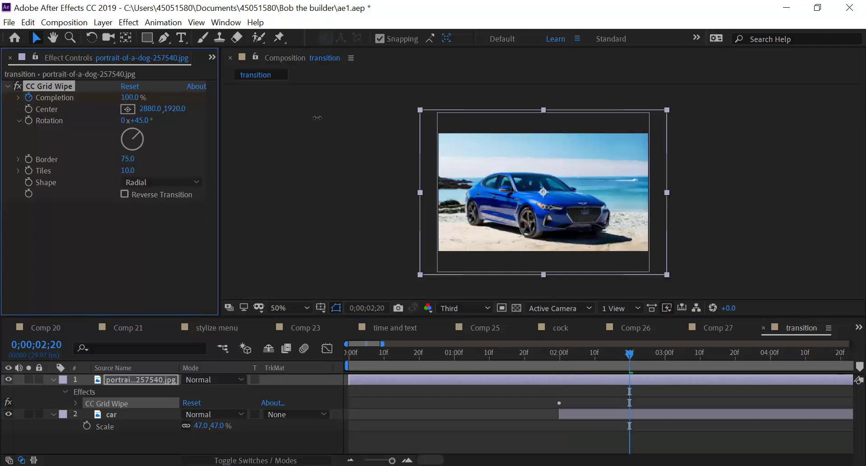
{"action": "left_click_drag", "start_coordinate": [630, 354], "coordinate": [557, 363]}
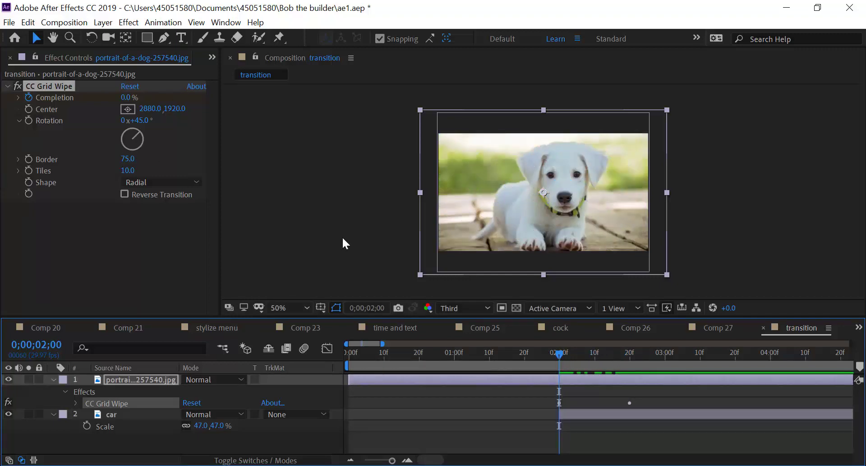
Step: Preview the grid wipe, then set Rotation 126°, Border 103.4, 25 tiles and the Doors shape
{"action": "key", "text": "space"}
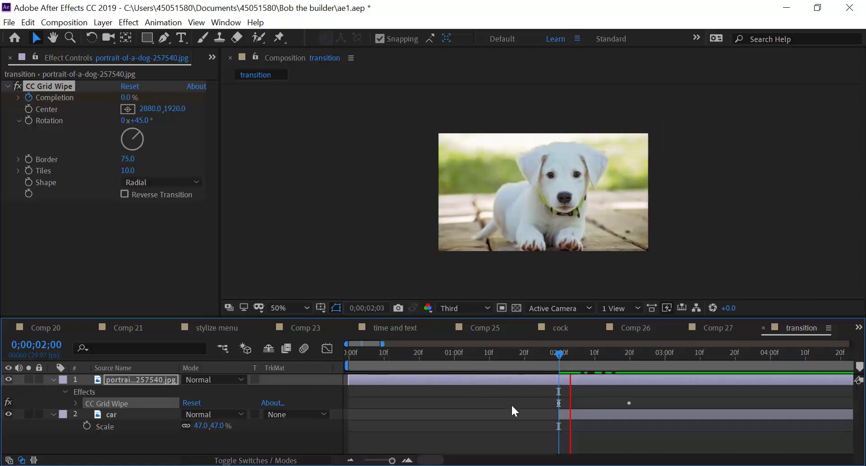
{"action": "mouse_move", "coordinate": [557, 353]}
{"action": "left_mouse_down"}
{"action": "mouse_move", "coordinate": [615, 356]}
{"action": "mouse_move", "coordinate": [576, 370]}
{"action": "left_mouse_up"}
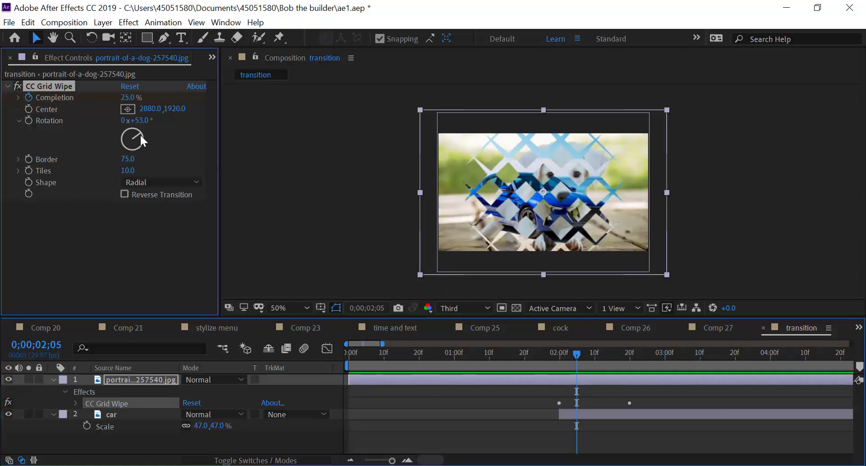
{"action": "mouse_move", "coordinate": [141, 142]}
{"action": "left_mouse_down"}
{"action": "mouse_move", "coordinate": [151, 162]}
{"action": "mouse_move", "coordinate": [253, 157]}
{"action": "left_mouse_up"}
{"action": "left_click_drag", "start_coordinate": [127, 170], "coordinate": [191, 173]}
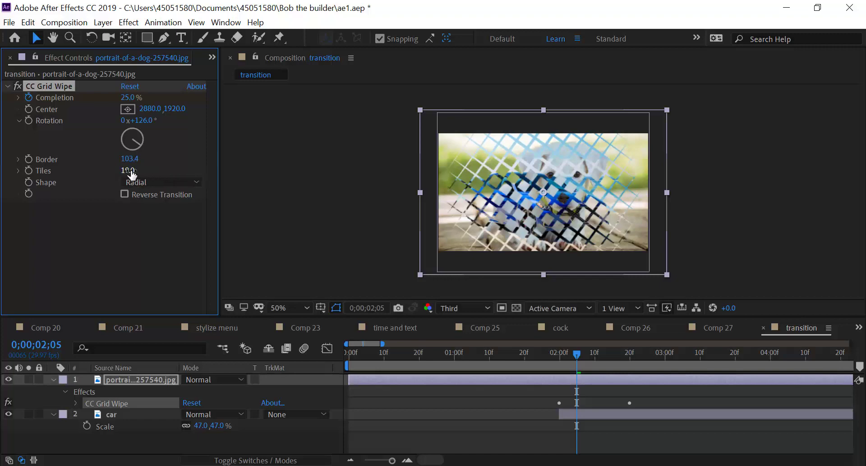
{"action": "left_click_drag", "start_coordinate": [132, 174], "coordinate": [197, 177]}
{"action": "left_click", "coordinate": [191, 178]}
{"action": "left_click", "coordinate": [158, 197]}
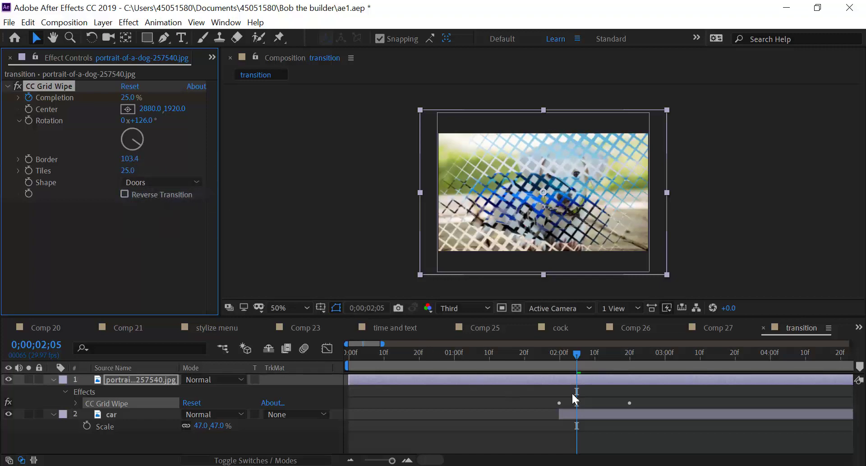
{"action": "left_click_drag", "start_coordinate": [575, 361], "coordinate": [595, 357]}
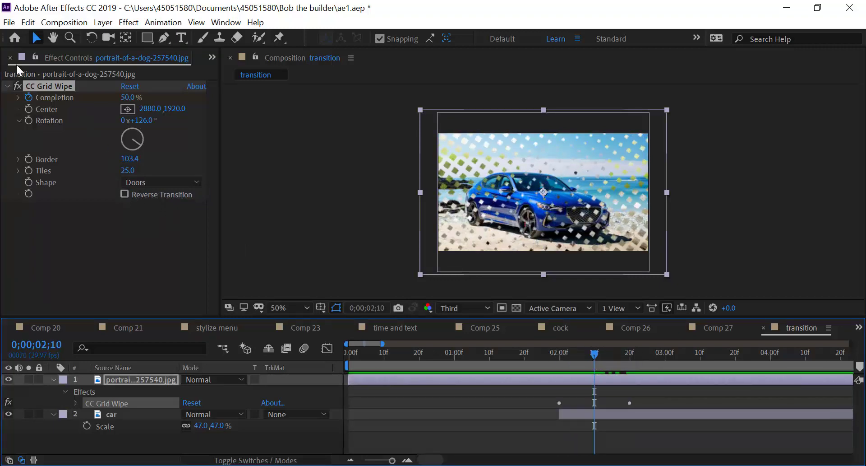
Step: Delete the CC Grid Wipe effect from the puppy layer
{"action": "left_click", "coordinate": [40, 86]}
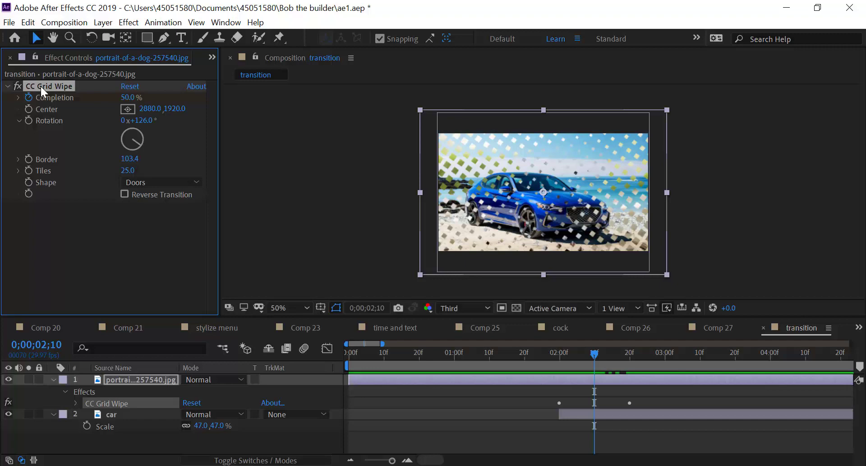
{"action": "key", "text": "Delete"}
{"action": "left_click", "coordinate": [129, 22]}
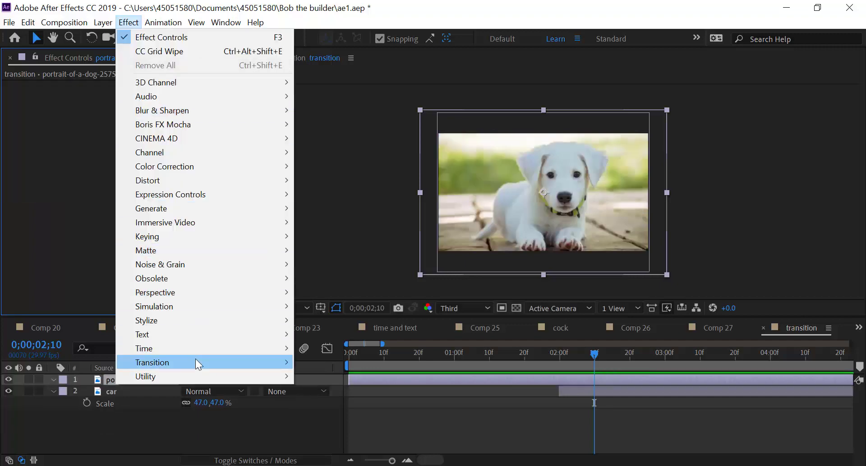
Step: Add CC Image Wipe and keyframe Completion from 0% at 2;00 to 100% at 3;00, checking at 2;05
{"action": "mouse_move", "coordinate": [196, 361]}
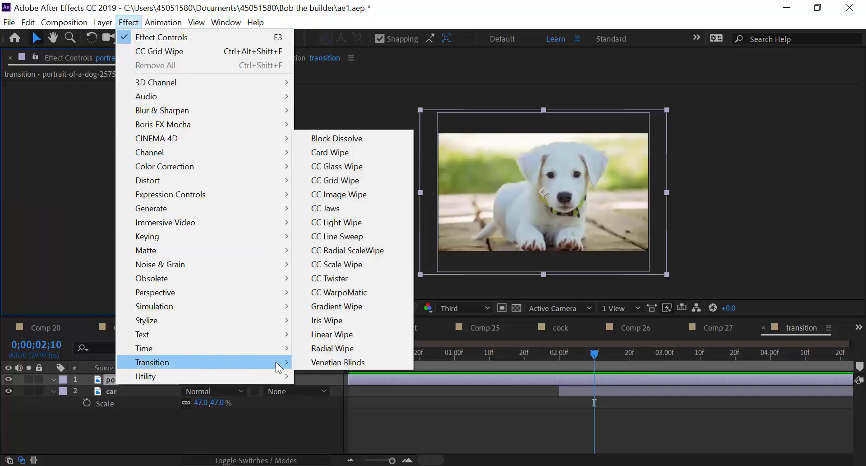
{"action": "left_click", "coordinate": [345, 194]}
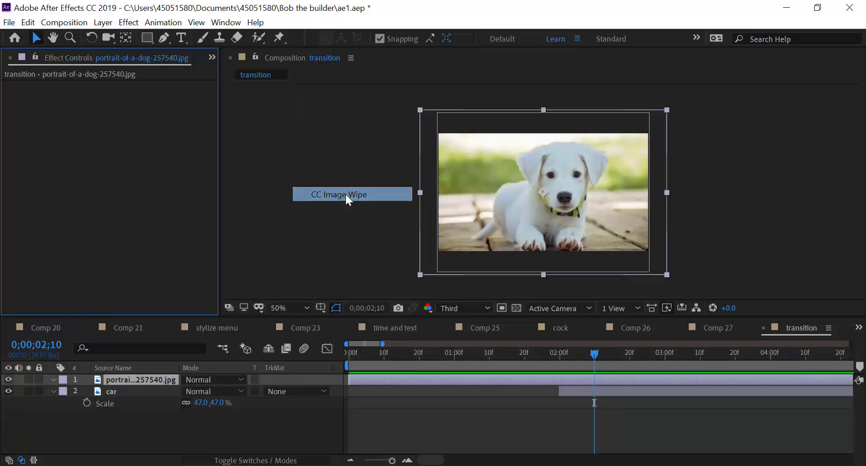
{"action": "left_click_drag", "start_coordinate": [594, 353], "coordinate": [559, 355]}
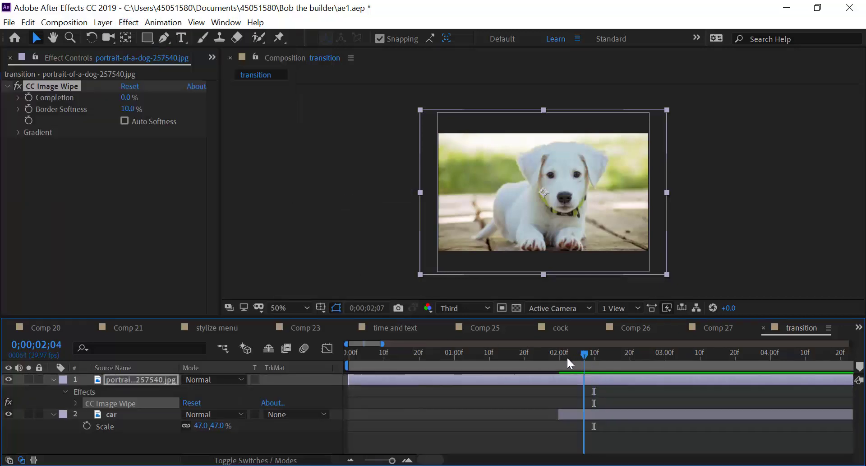
{"action": "left_click", "coordinate": [27, 98]}
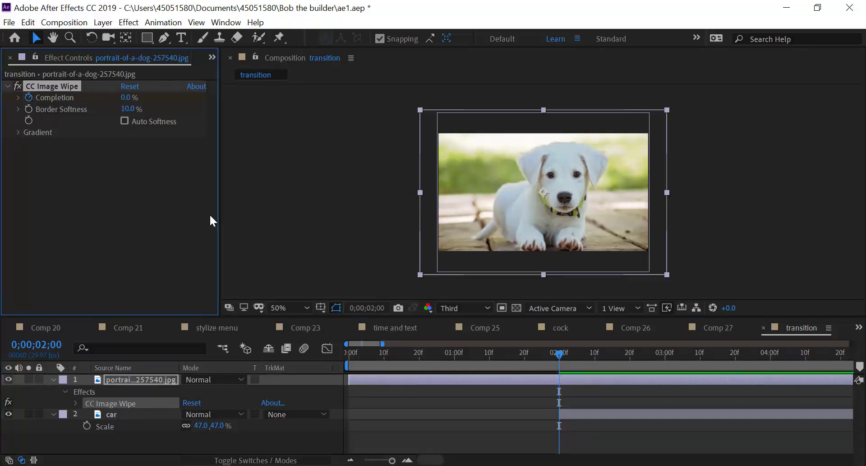
{"action": "left_click", "coordinate": [664, 351]}
{"action": "left_click_drag", "start_coordinate": [125, 97], "coordinate": [505, 377]}
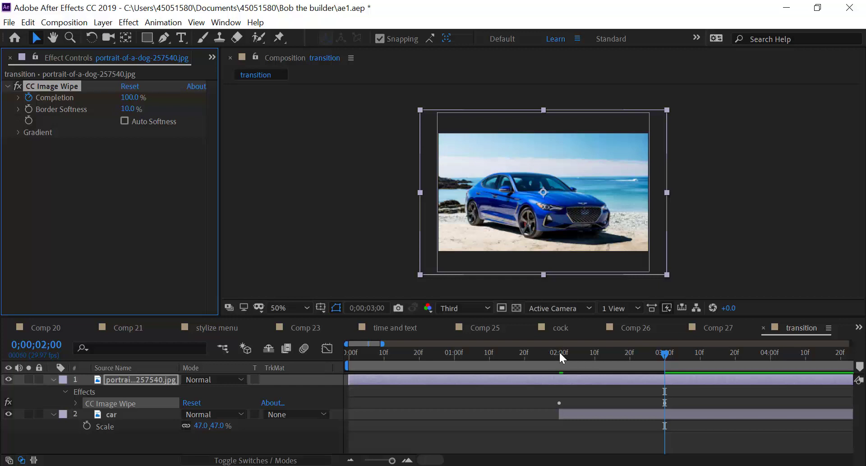
{"action": "mouse_move", "coordinate": [559, 354]}
{"action": "left_mouse_down"}
{"action": "mouse_move", "coordinate": [651, 353]}
{"action": "mouse_move", "coordinate": [590, 365]}
{"action": "mouse_move", "coordinate": [567, 356]}
{"action": "mouse_move", "coordinate": [594, 355]}
{"action": "left_mouse_up"}
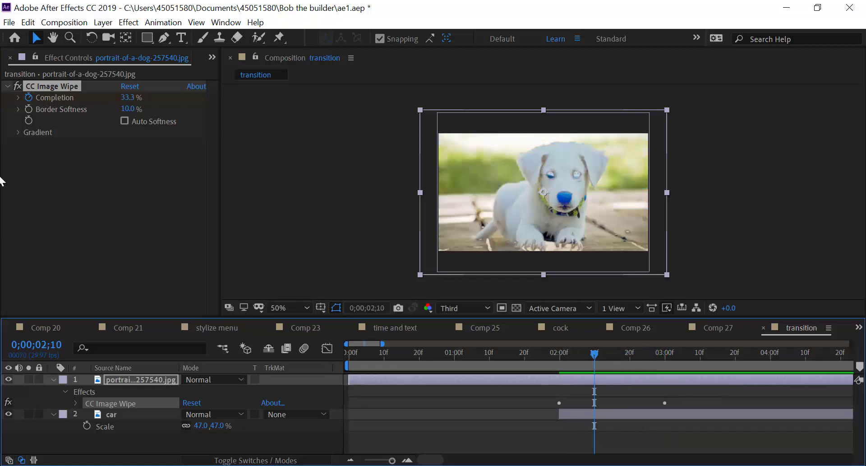
Step: Inspect the CC Image Wipe gradient layer settings, keeping the puppy layer, then delete the effect
{"action": "left_click", "coordinate": [19, 132]}
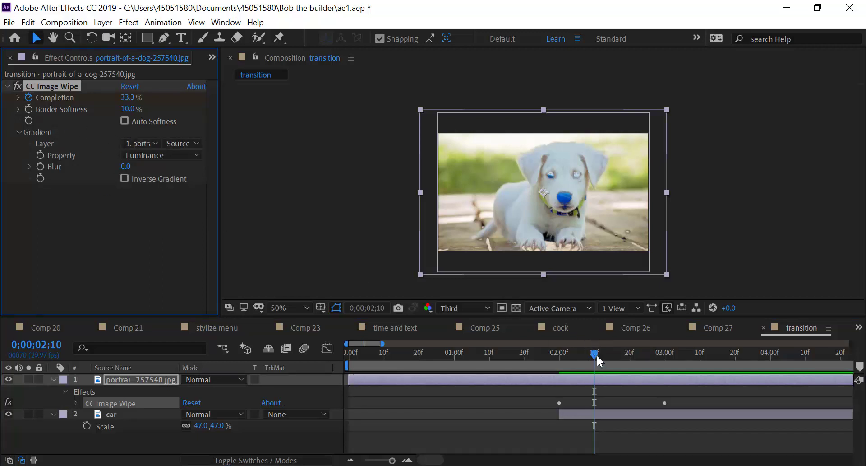
{"action": "mouse_move", "coordinate": [594, 353]}
{"action": "left_mouse_down"}
{"action": "mouse_move", "coordinate": [564, 362]}
{"action": "mouse_move", "coordinate": [664, 368]}
{"action": "mouse_move", "coordinate": [560, 379]}
{"action": "left_mouse_up"}
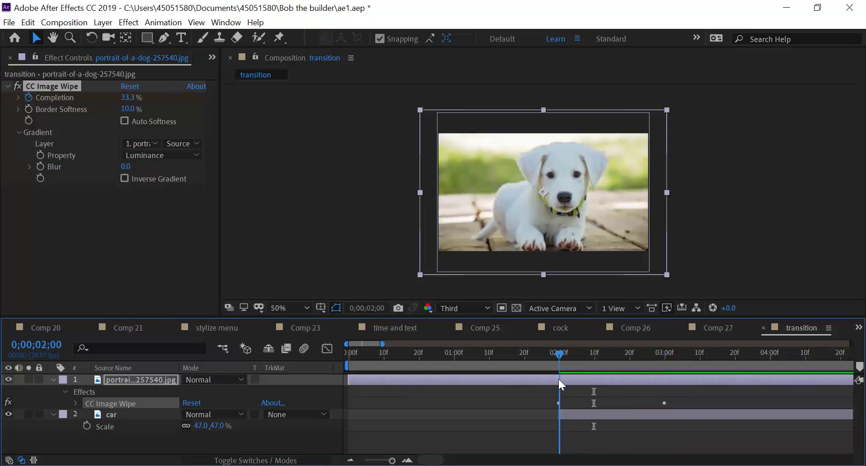
{"action": "key", "text": "ctrl+z"}
{"action": "left_click", "coordinate": [45, 84]}
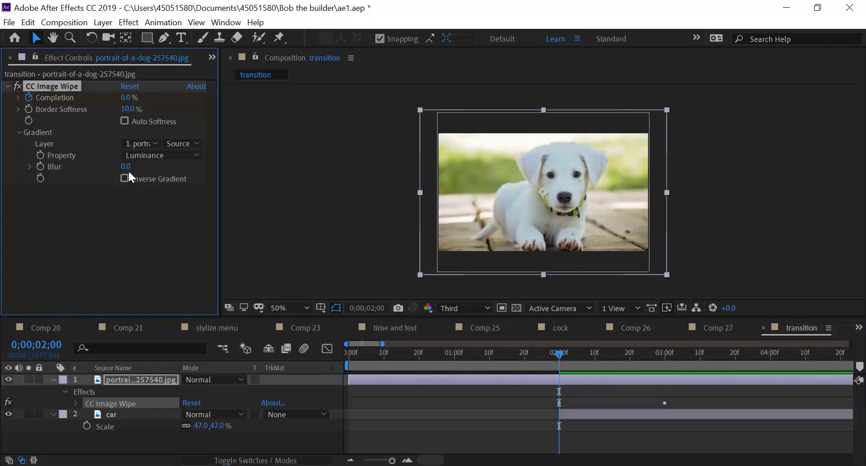
{"action": "left_click", "coordinate": [156, 144]}
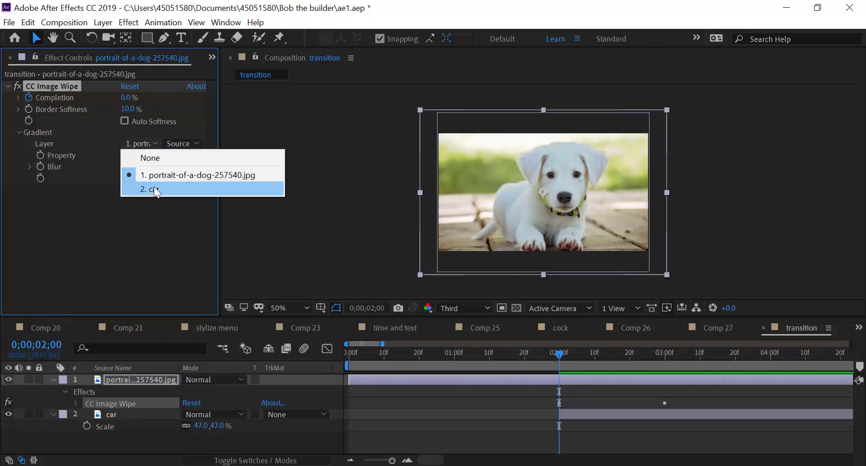
{"action": "left_click", "coordinate": [135, 242]}
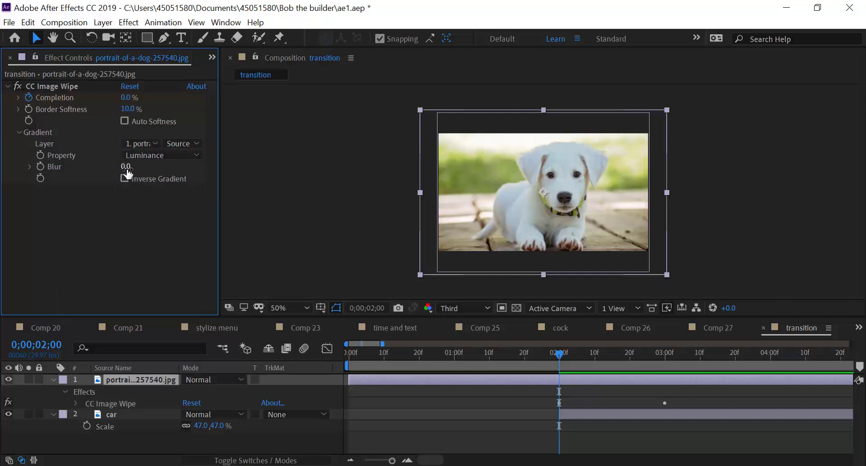
{"action": "left_click", "coordinate": [63, 88]}
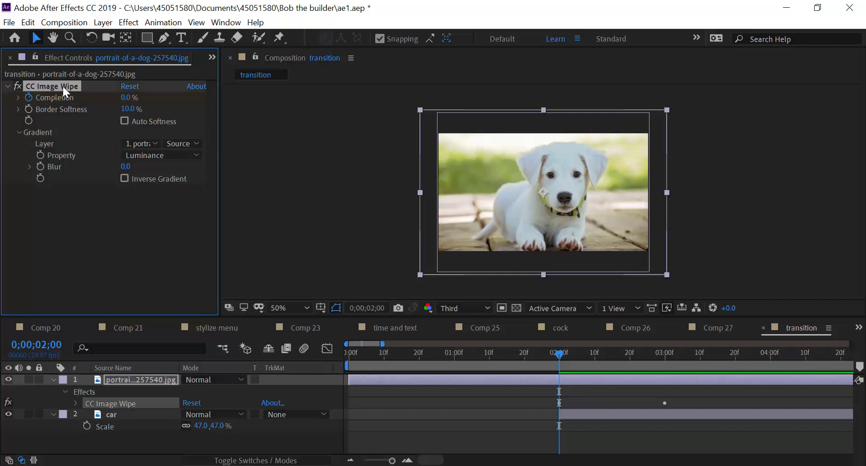
{"action": "key", "text": "Delete"}
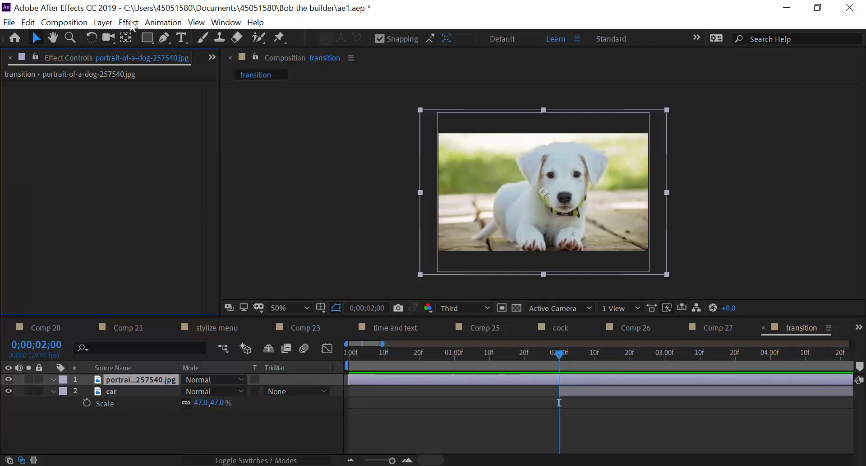
{"action": "left_click", "coordinate": [128, 22]}
{"action": "mouse_move", "coordinate": [193, 363]}
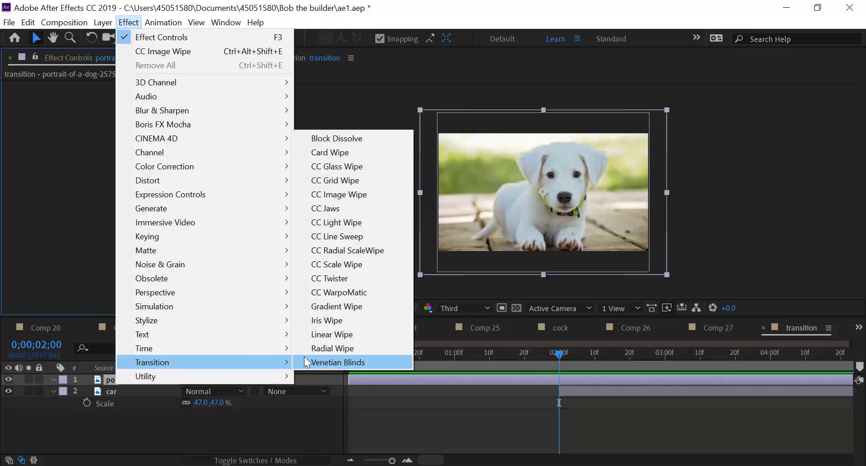
{"action": "left_click", "coordinate": [350, 211]}
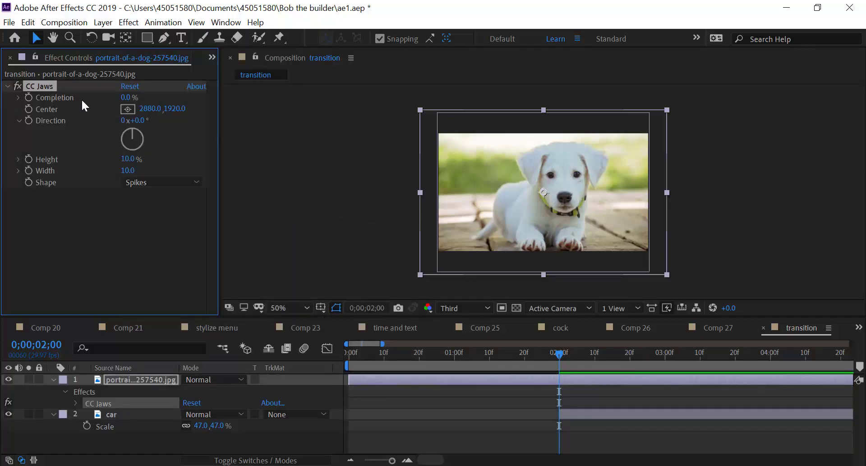
{"action": "left_click", "coordinate": [28, 97]}
{"action": "left_click_drag", "start_coordinate": [559, 354], "coordinate": [629, 354]}
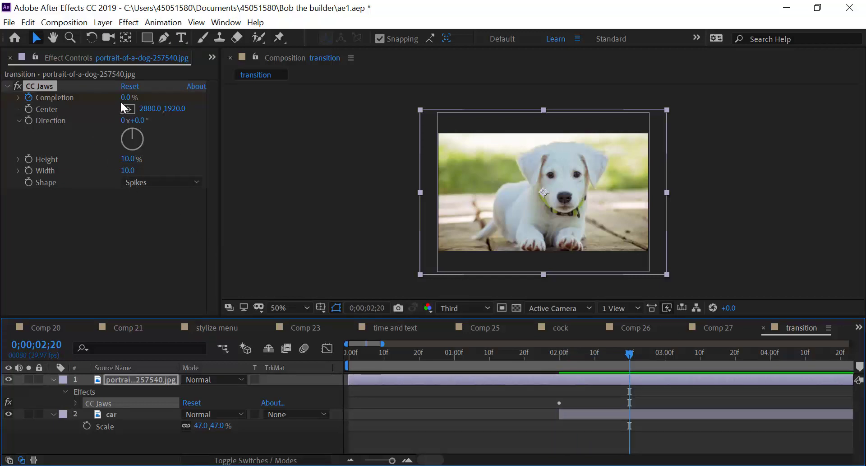
{"action": "left_click_drag", "start_coordinate": [126, 100], "coordinate": [363, 106]}
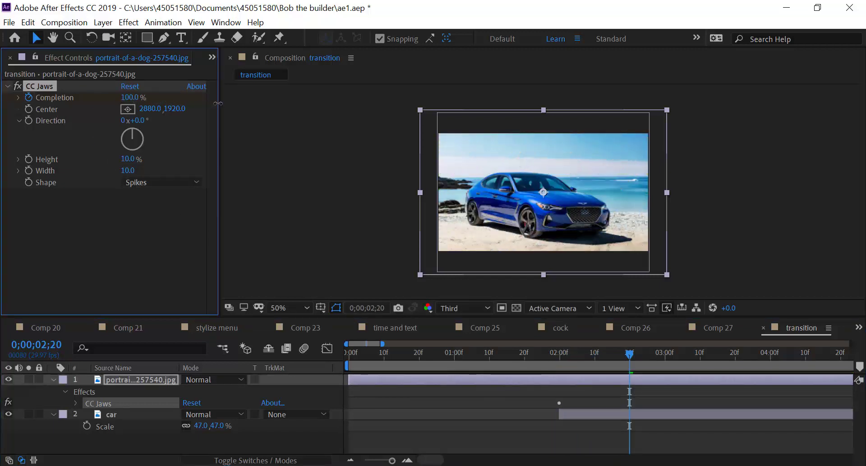
{"action": "left_click_drag", "start_coordinate": [629, 354], "coordinate": [557, 353]}
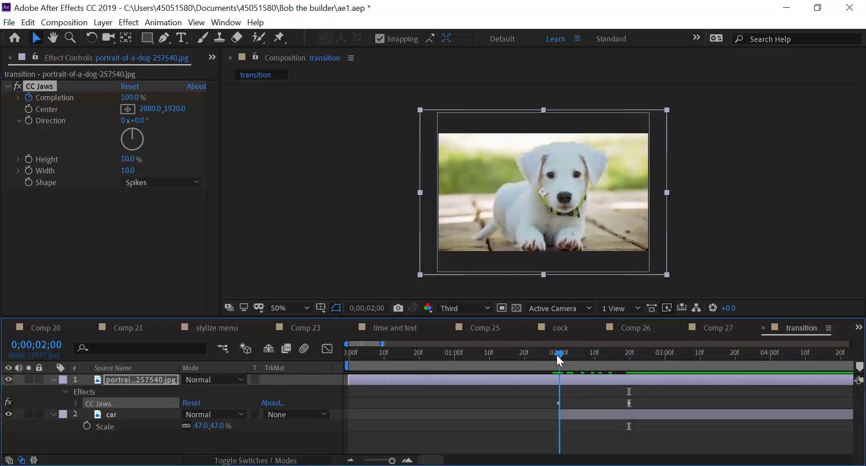
{"action": "key", "text": "space"}
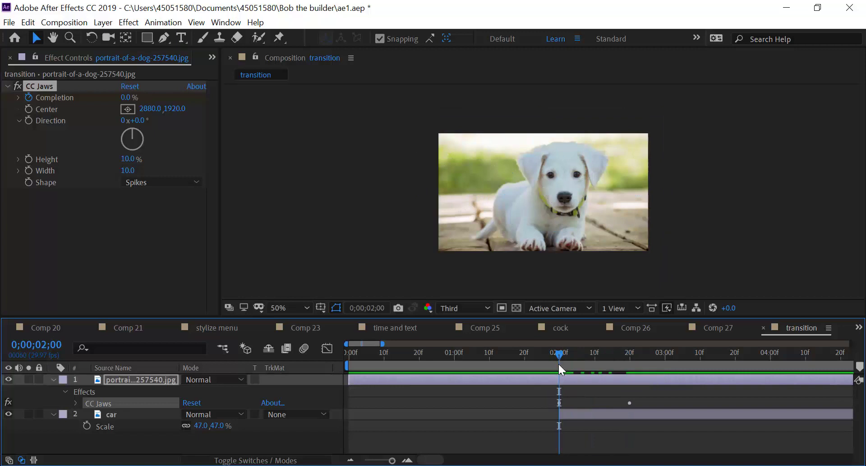
{"action": "left_click_drag", "start_coordinate": [594, 356], "coordinate": [559, 352]}
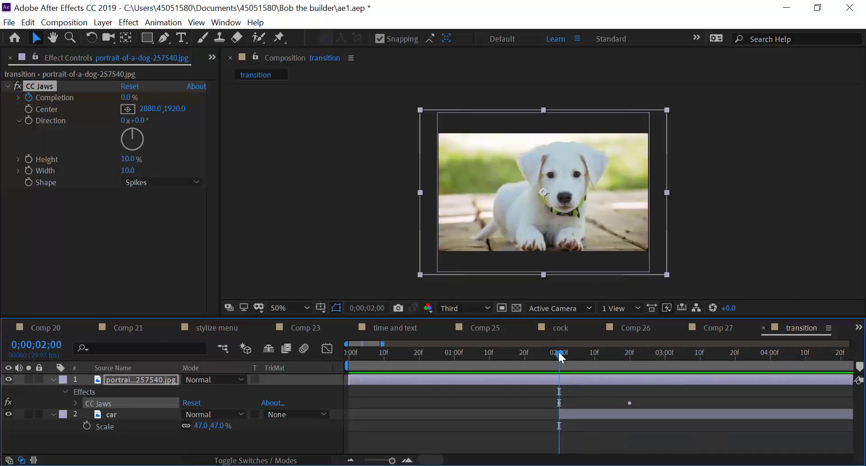
{"action": "key", "text": "space"}
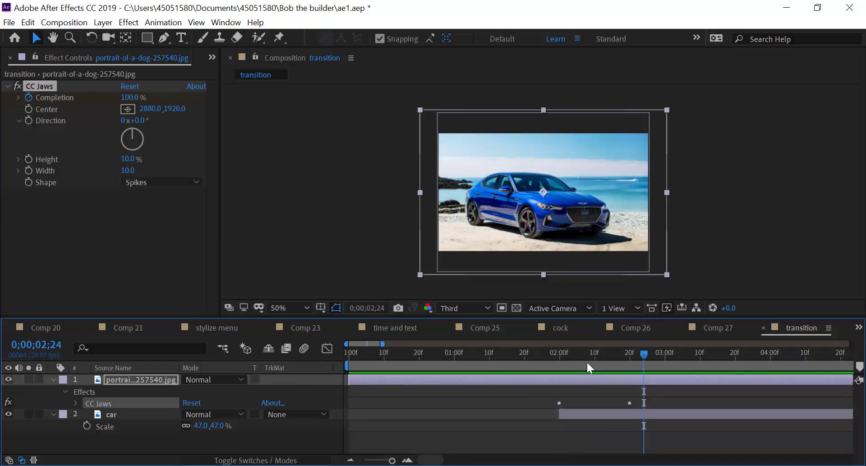
{"action": "left_click_drag", "start_coordinate": [587, 353], "coordinate": [584, 359]}
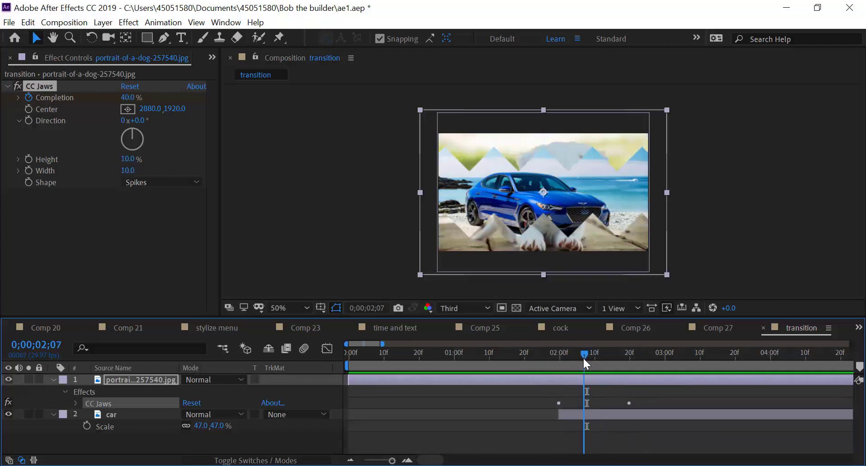
{"action": "mouse_move", "coordinate": [137, 121]}
{"action": "left_mouse_down"}
{"action": "mouse_move", "coordinate": [125, 119]}
{"action": "mouse_move", "coordinate": [133, 120]}
{"action": "left_mouse_up"}
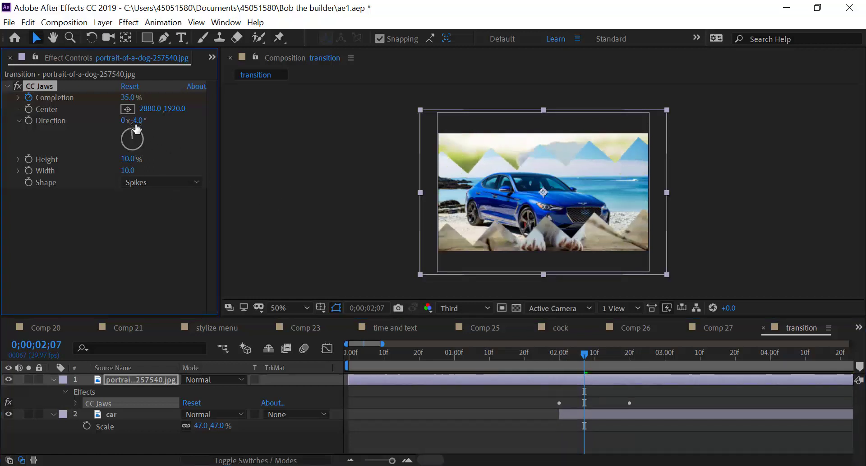
{"action": "mouse_move", "coordinate": [128, 159]}
{"action": "left_mouse_down"}
{"action": "mouse_move", "coordinate": [154, 170]}
{"action": "mouse_move", "coordinate": [144, 170]}
{"action": "left_mouse_up"}
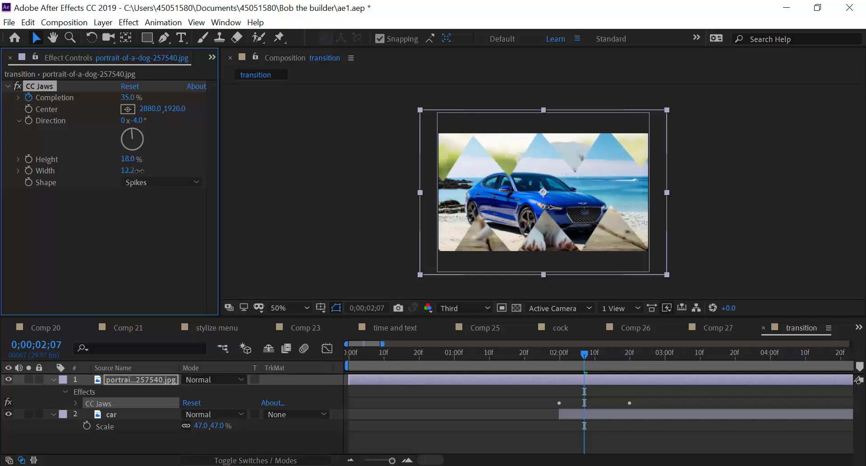
{"action": "left_click", "coordinate": [145, 183]}
{"action": "left_click", "coordinate": [179, 208]}
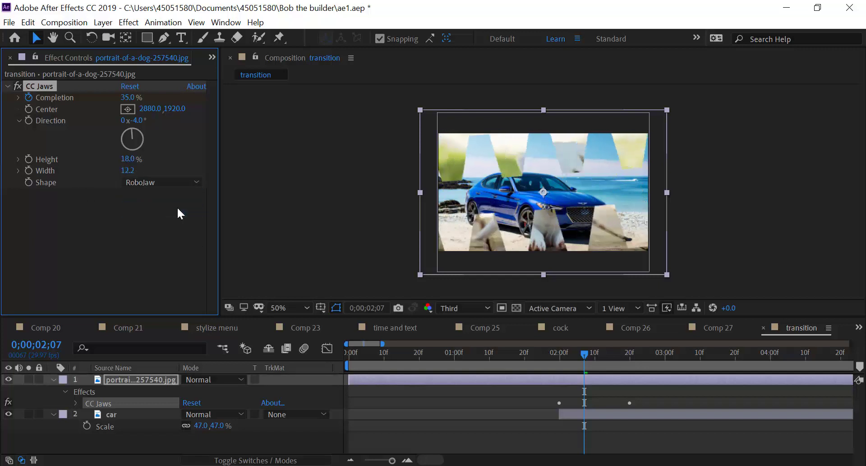
{"action": "left_click", "coordinate": [169, 181]}
{"action": "left_click", "coordinate": [170, 224]}
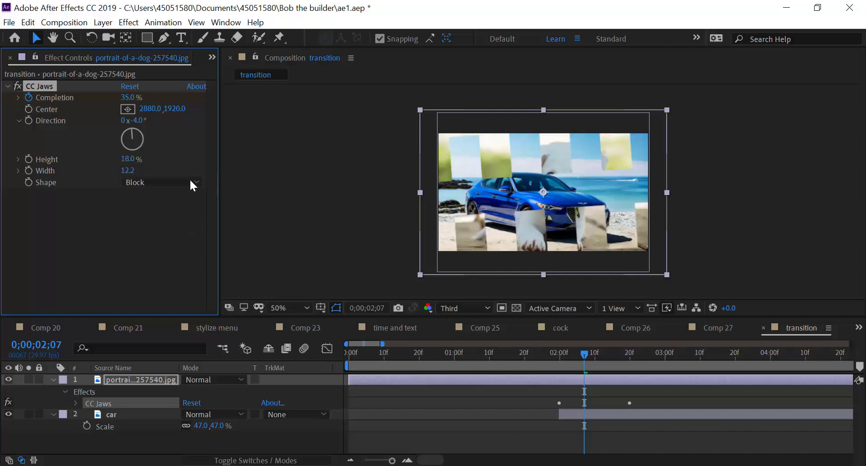
{"action": "left_click", "coordinate": [169, 182]}
{"action": "left_click", "coordinate": [161, 238]}
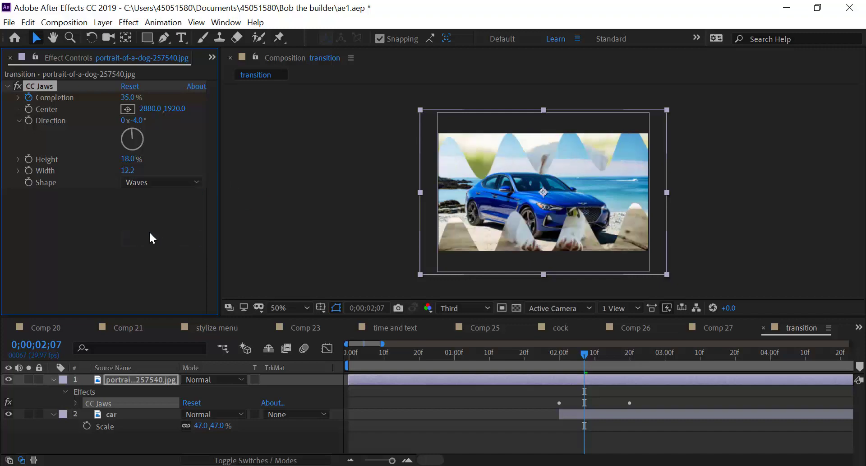
Step: Replace CC Jaws with the CC Light Wipe transition on the puppy layer
{"action": "key", "text": "Delete"}
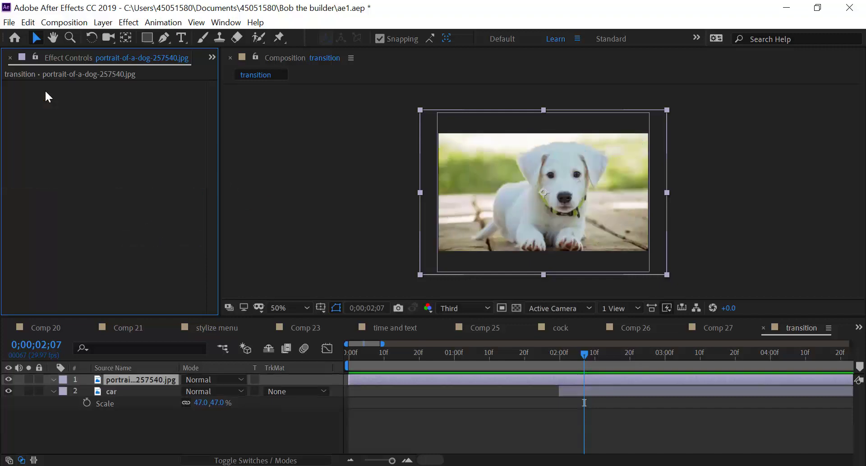
{"action": "left_click", "coordinate": [166, 26]}
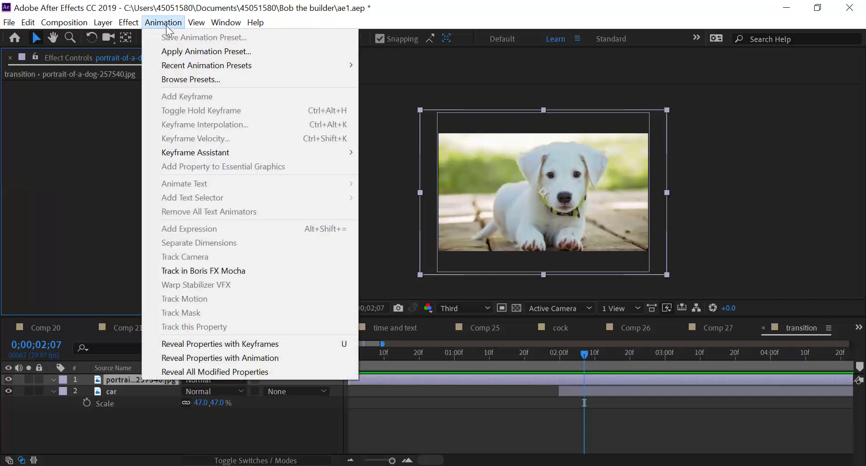
{"action": "mouse_move", "coordinate": [128, 22]}
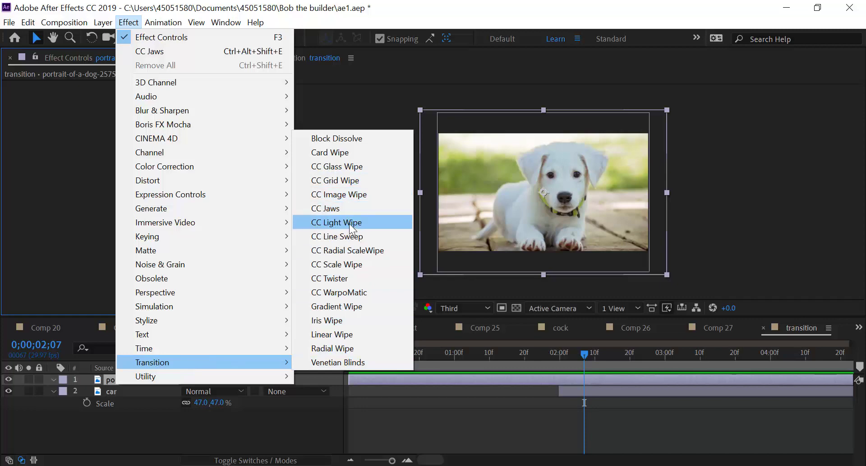
{"action": "left_click", "coordinate": [349, 223]}
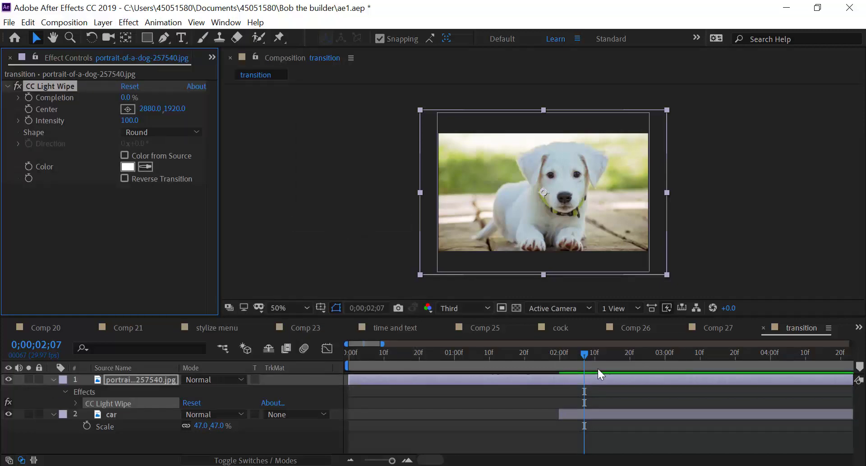
Step: Keyframe Light Wipe Completion from 0% at 2;00 to 100% at 3;00 and check the circular wipe midway
{"action": "left_click_drag", "start_coordinate": [579, 358], "coordinate": [560, 357]}
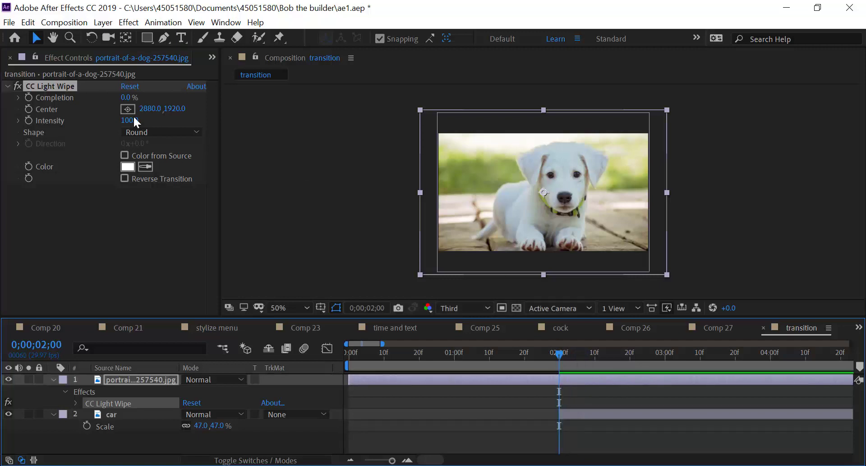
{"action": "left_click", "coordinate": [29, 97]}
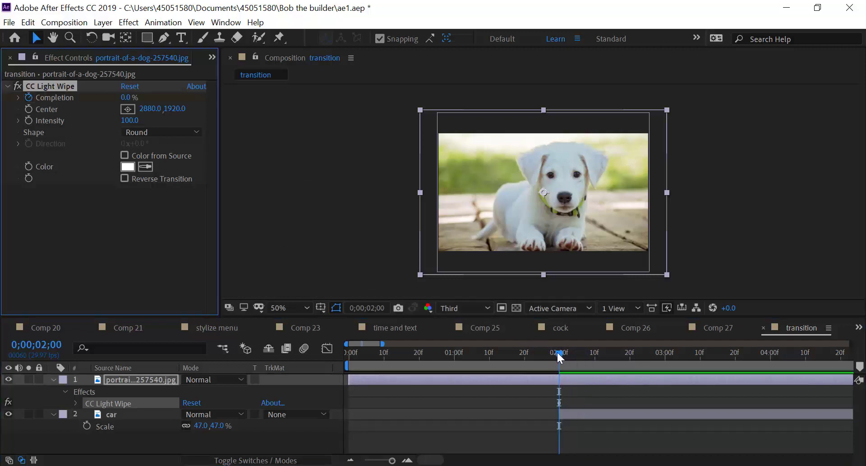
{"action": "left_click_drag", "start_coordinate": [559, 357], "coordinate": [668, 369]}
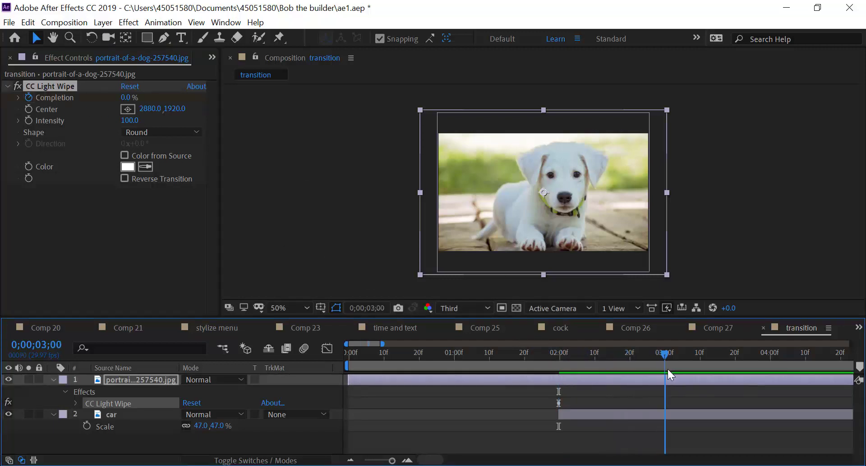
{"action": "left_click_drag", "start_coordinate": [129, 97], "coordinate": [398, 104]}
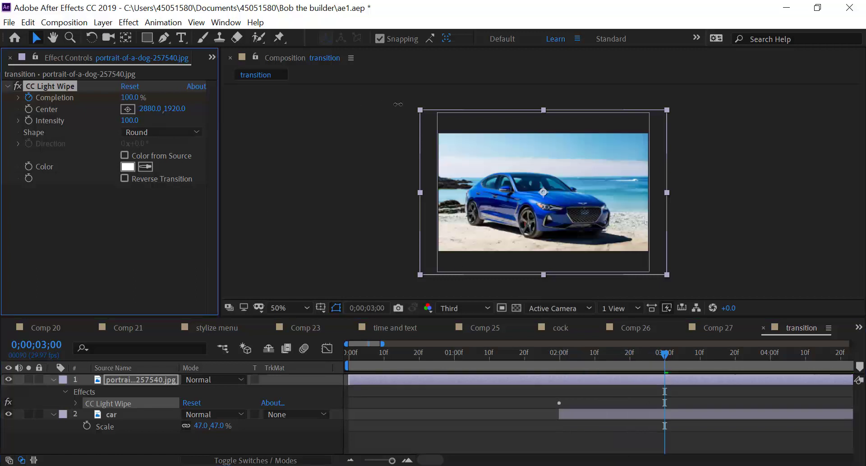
{"action": "left_click", "coordinate": [559, 353]}
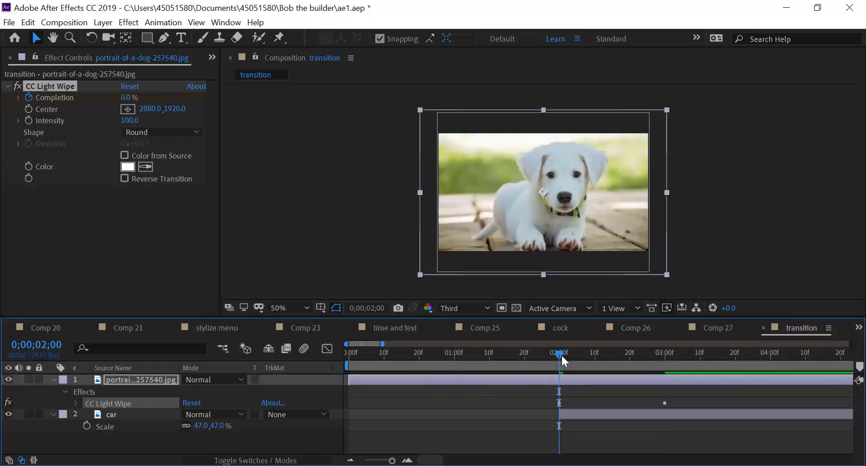
{"action": "mouse_move", "coordinate": [561, 353]}
{"action": "left_mouse_down"}
{"action": "mouse_move", "coordinate": [668, 359]}
{"action": "mouse_move", "coordinate": [575, 379]}
{"action": "mouse_move", "coordinate": [586, 385]}
{"action": "left_mouse_up"}
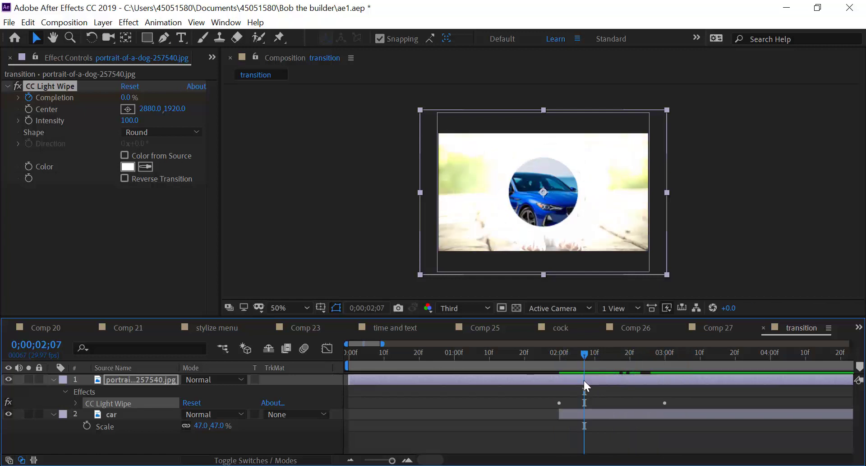
Step: Switch the Light Wipe to the Doors shape and rotate its Direction to 50°
{"action": "left_click", "coordinate": [163, 134]}
{"action": "left_click", "coordinate": [158, 147]}
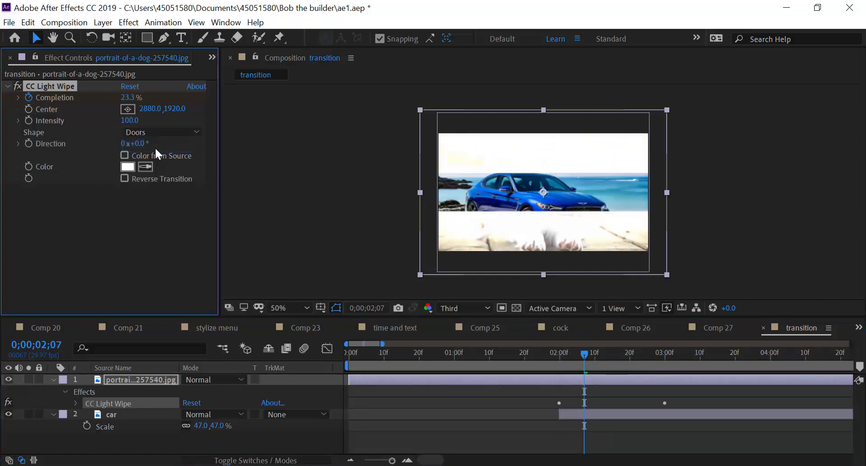
{"action": "left_click_drag", "start_coordinate": [585, 356], "coordinate": [570, 352]}
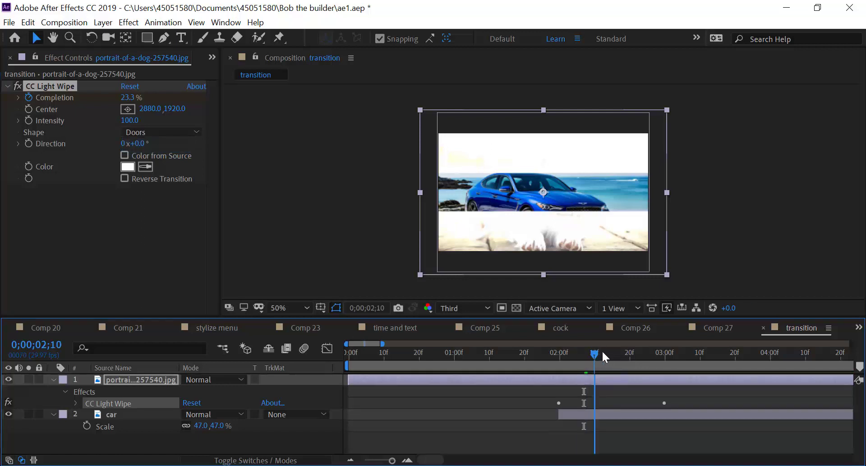
{"action": "left_click", "coordinate": [569, 351]}
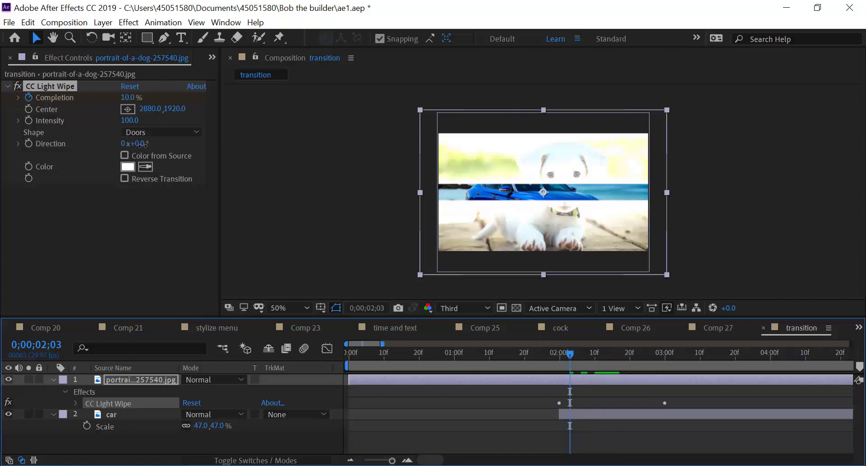
{"action": "mouse_move", "coordinate": [140, 144]}
{"action": "left_mouse_down"}
{"action": "mouse_move", "coordinate": [203, 148]}
{"action": "mouse_move", "coordinate": [161, 136]}
{"action": "left_mouse_up"}
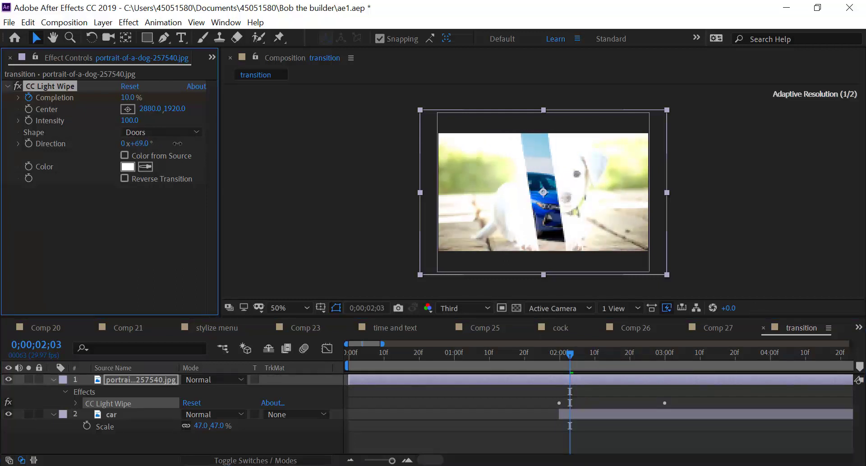
Step: Change the Light Wipe shape to Square and preview it later in the transition
{"action": "left_click", "coordinate": [159, 131]}
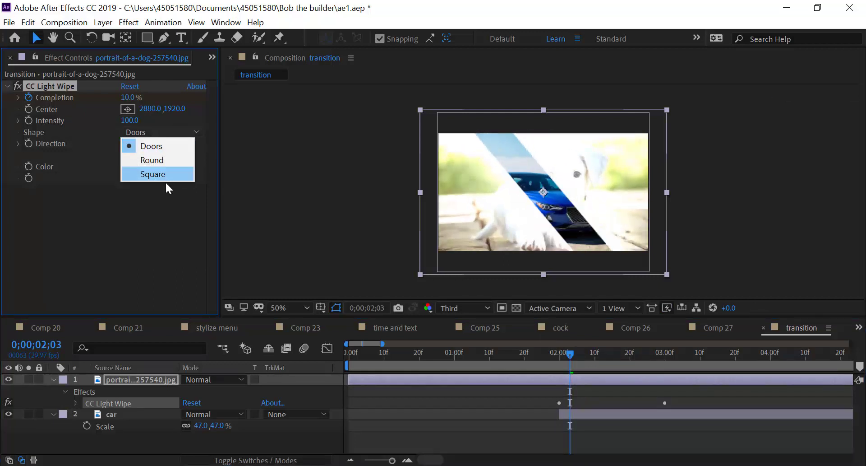
{"action": "left_click", "coordinate": [166, 176]}
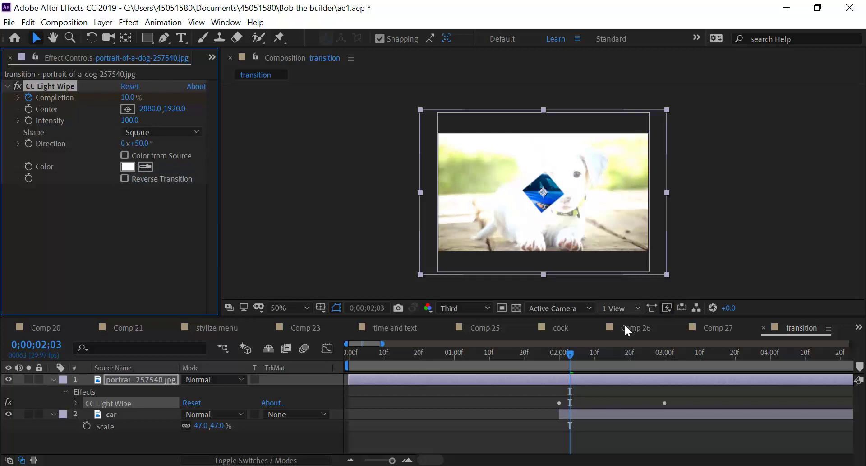
{"action": "left_click_drag", "start_coordinate": [569, 351], "coordinate": [666, 355]}
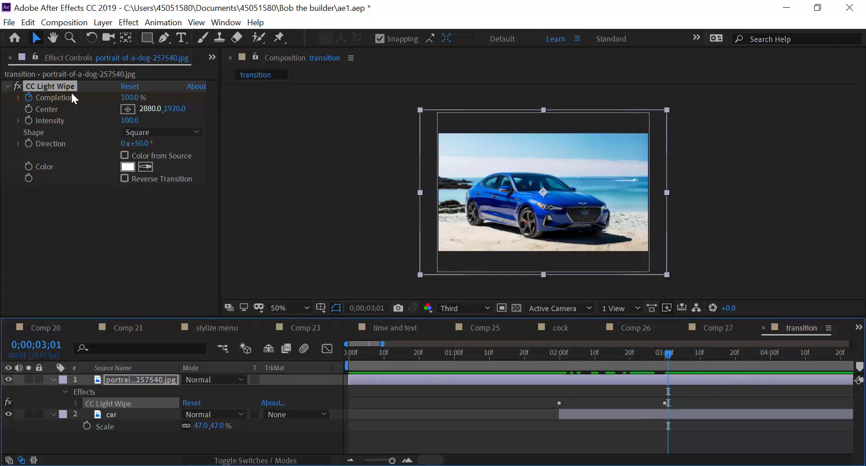
Step: Replace CC Light Wipe with the CC Line Sweep transition
{"action": "left_click", "coordinate": [60, 85]}
{"action": "key", "text": "Delete"}
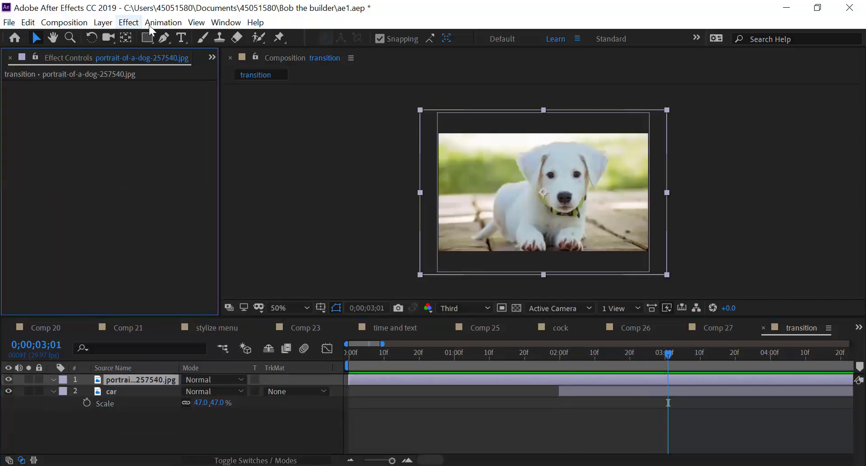
{"action": "left_click", "coordinate": [150, 24]}
{"action": "mouse_move", "coordinate": [163, 359]}
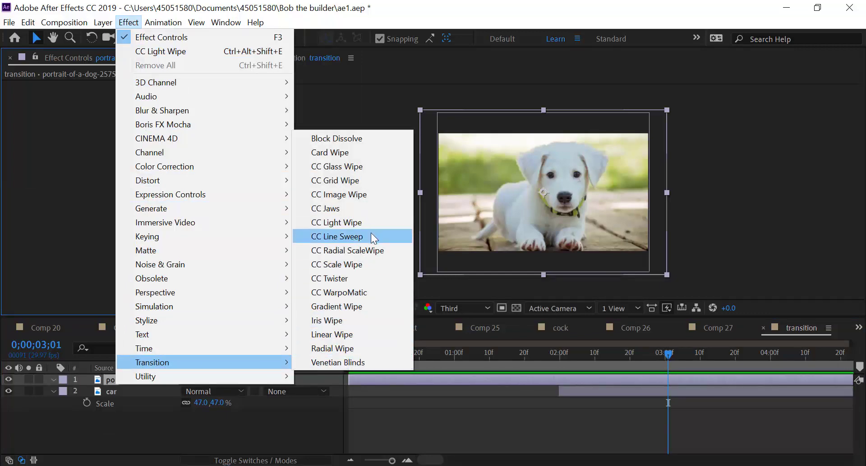
{"action": "left_click", "coordinate": [358, 236]}
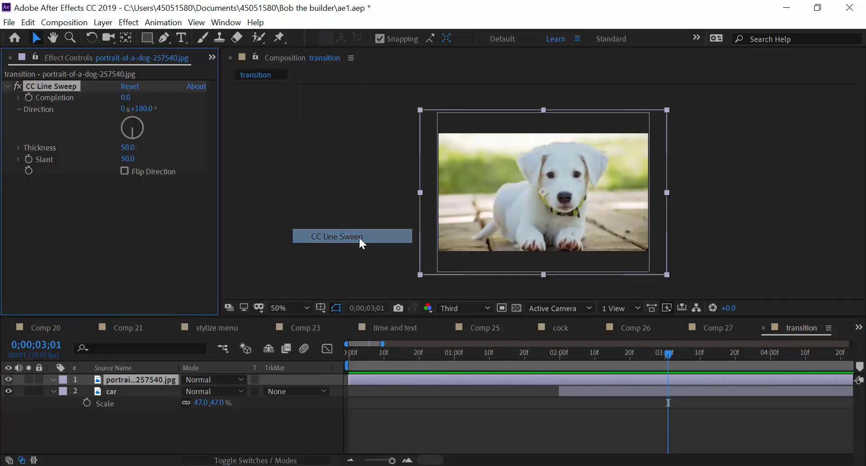
Step: Keyframe Line Sweep Completion from 0 at 2;00 to 100 at 3;00 and preview the start
{"action": "left_click", "coordinate": [559, 353]}
{"action": "left_click", "coordinate": [29, 97]}
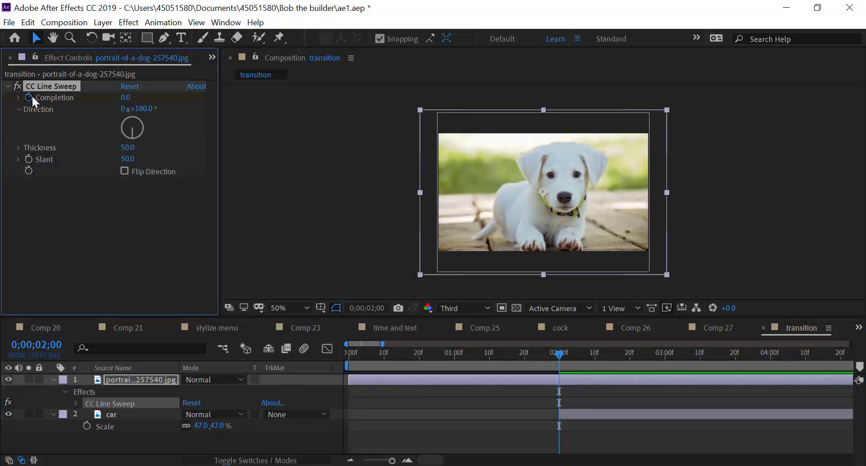
{"action": "left_click", "coordinate": [665, 353]}
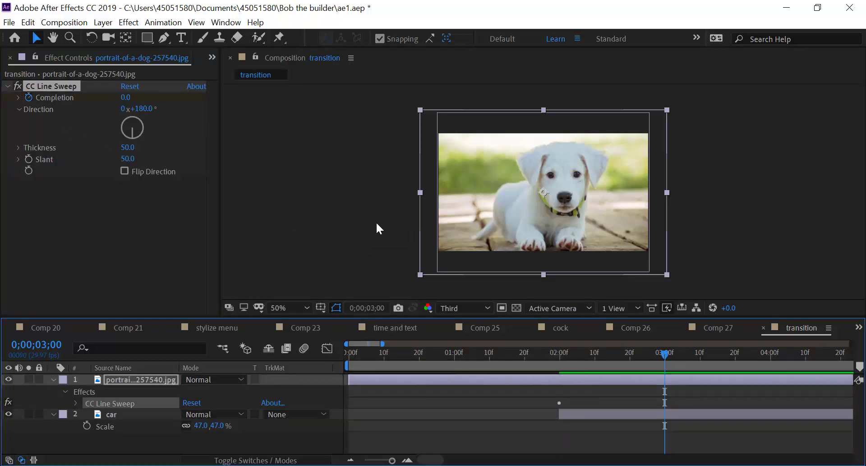
{"action": "left_click_drag", "start_coordinate": [126, 97], "coordinate": [201, 98]}
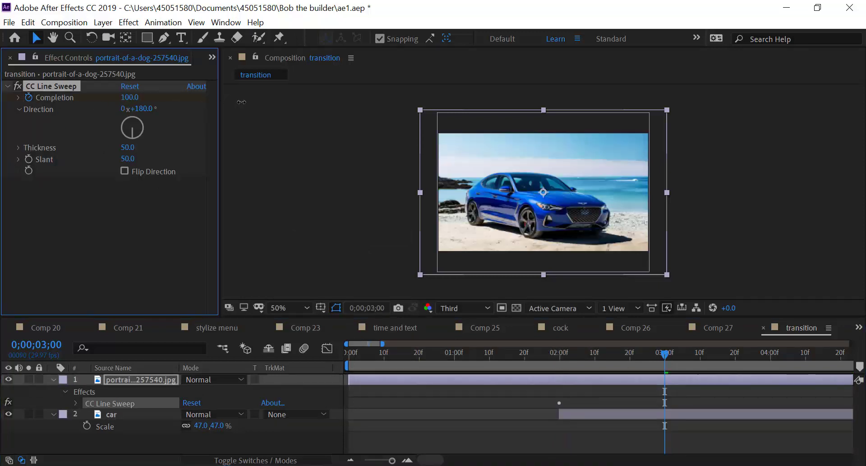
{"action": "mouse_move", "coordinate": [559, 351]}
{"action": "left_mouse_down"}
{"action": "mouse_move", "coordinate": [650, 361]}
{"action": "mouse_move", "coordinate": [630, 364]}
{"action": "left_mouse_up"}
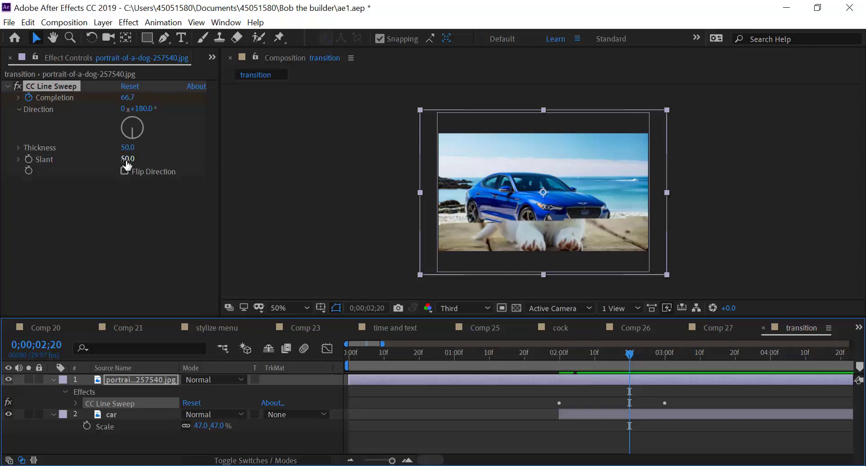
Step: Set Line Sweep Slant to 55.5 and Thickness to 366, then scrub and play the transition
{"action": "left_click_drag", "start_coordinate": [126, 160], "coordinate": [157, 157]}
{"action": "key", "text": "period"}
{"action": "key", "text": "period"}
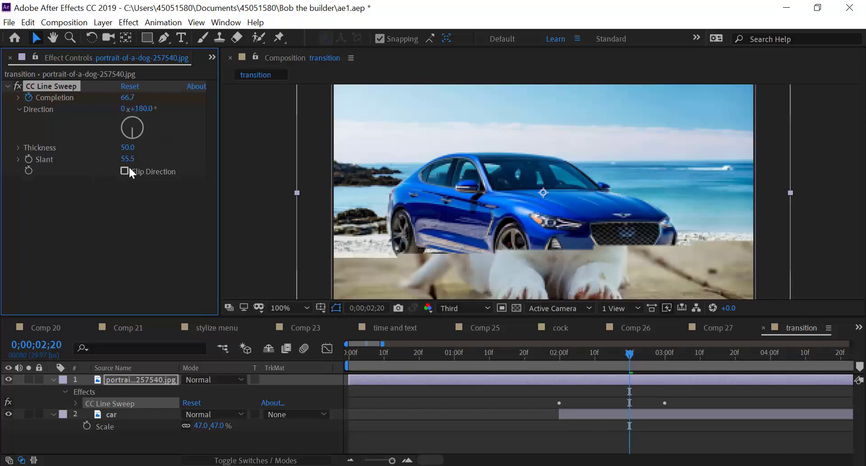
{"action": "mouse_move", "coordinate": [127, 147]}
{"action": "left_mouse_down"}
{"action": "mouse_move", "coordinate": [45, 148]}
{"action": "mouse_move", "coordinate": [675, 244]}
{"action": "left_mouse_up"}
{"action": "key", "text": "comma"}
{"action": "key", "text": "comma"}
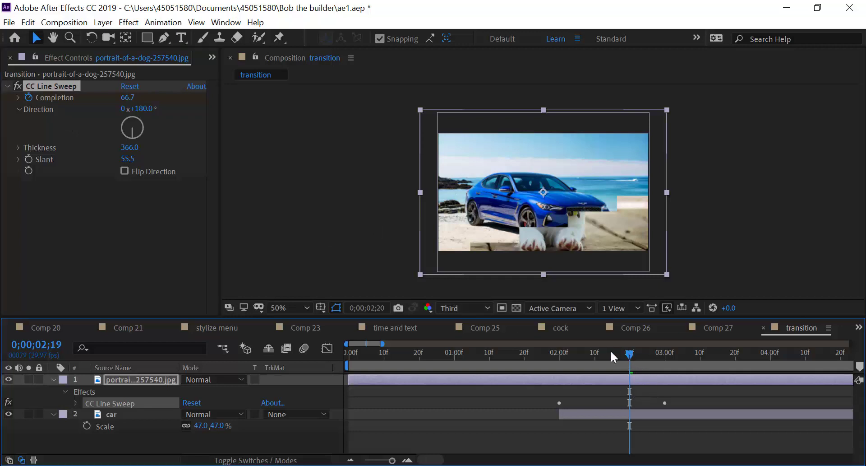
{"action": "mouse_move", "coordinate": [610, 350]}
{"action": "left_mouse_down"}
{"action": "mouse_move", "coordinate": [577, 353]}
{"action": "mouse_move", "coordinate": [694, 357]}
{"action": "mouse_move", "coordinate": [562, 361]}
{"action": "left_mouse_up"}
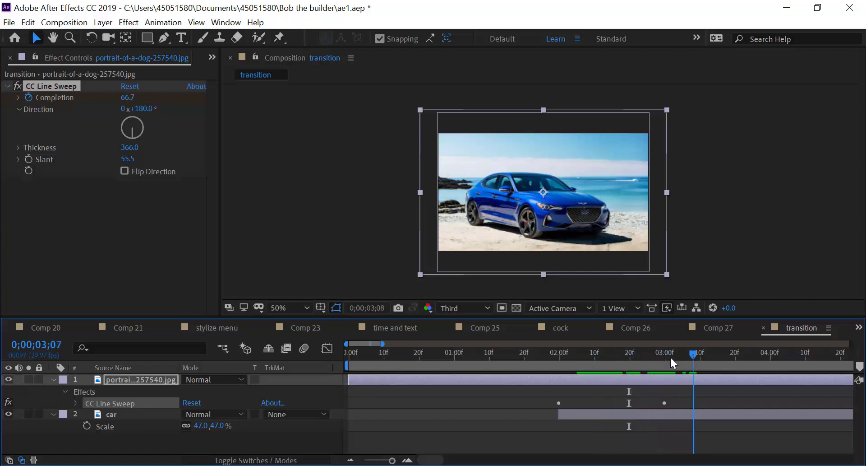
{"action": "key", "text": "space"}
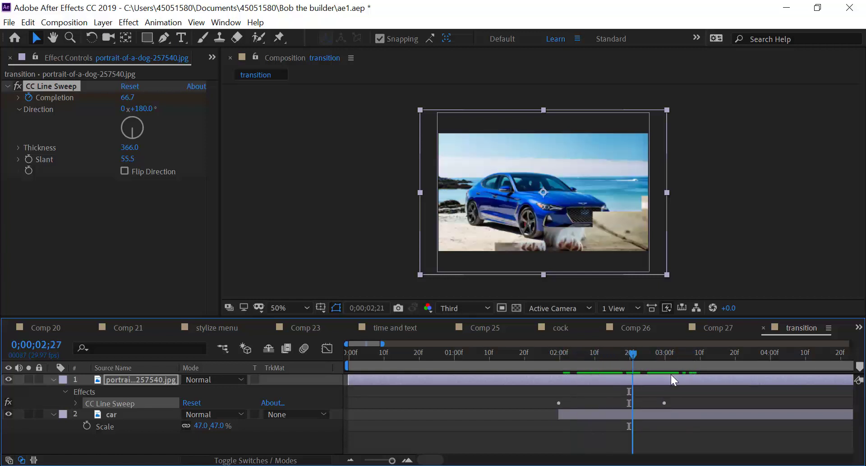
Step: Replace CC Line Sweep with the CC Radial ScaleWipe transition
{"action": "left_click", "coordinate": [36, 85]}
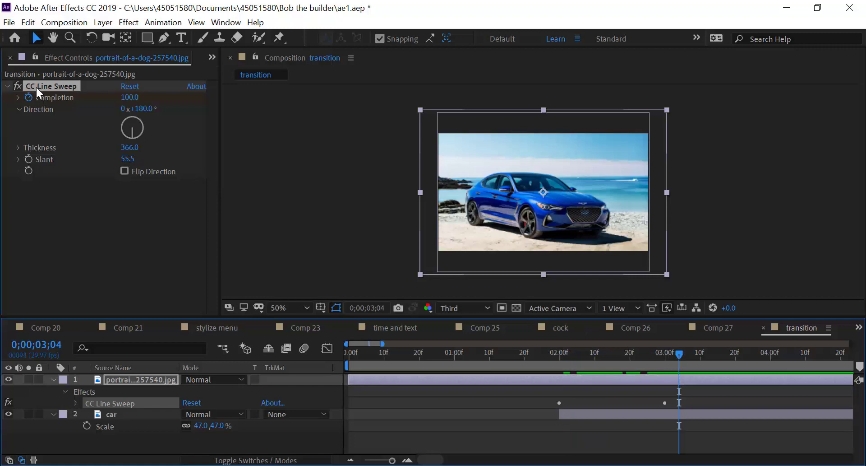
{"action": "key", "text": "Delete"}
{"action": "left_click", "coordinate": [128, 22]}
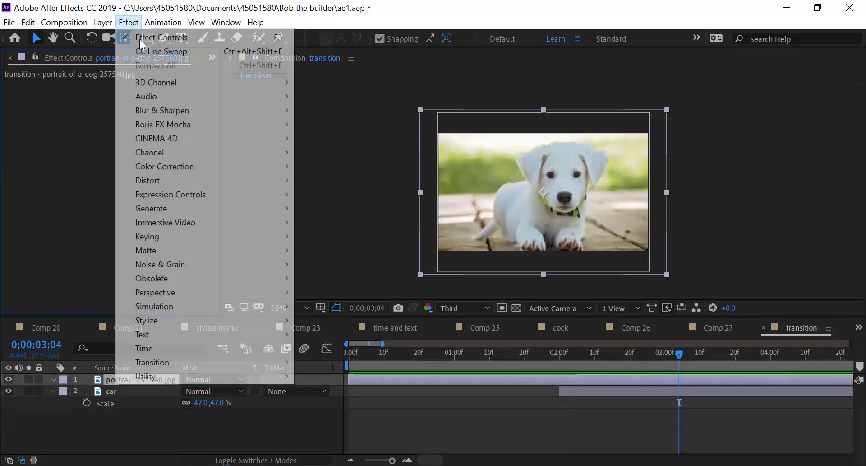
{"action": "mouse_move", "coordinate": [165, 362]}
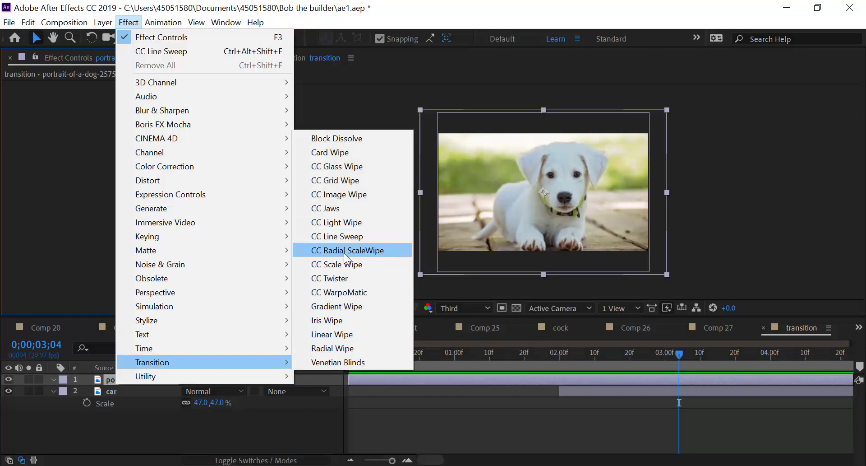
{"action": "left_click", "coordinate": [344, 252]}
Step: Keyframe Radial ScaleWipe Completion from 0% at 2;00 to 100% at 3;00 and review it
{"action": "left_click_drag", "start_coordinate": [680, 356], "coordinate": [560, 357]}
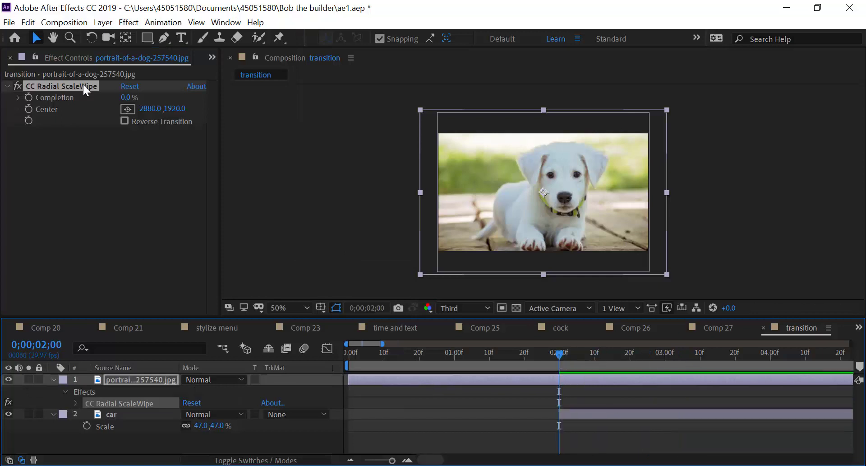
{"action": "left_click", "coordinate": [28, 97]}
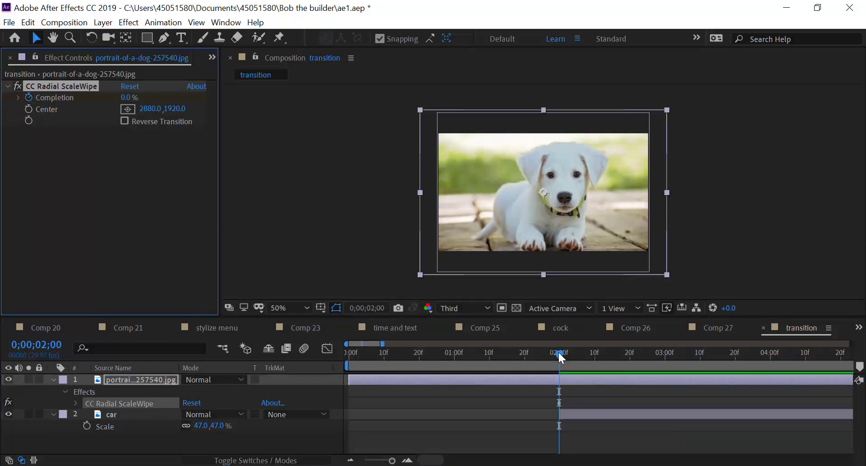
{"action": "left_click_drag", "start_coordinate": [560, 356], "coordinate": [664, 359]}
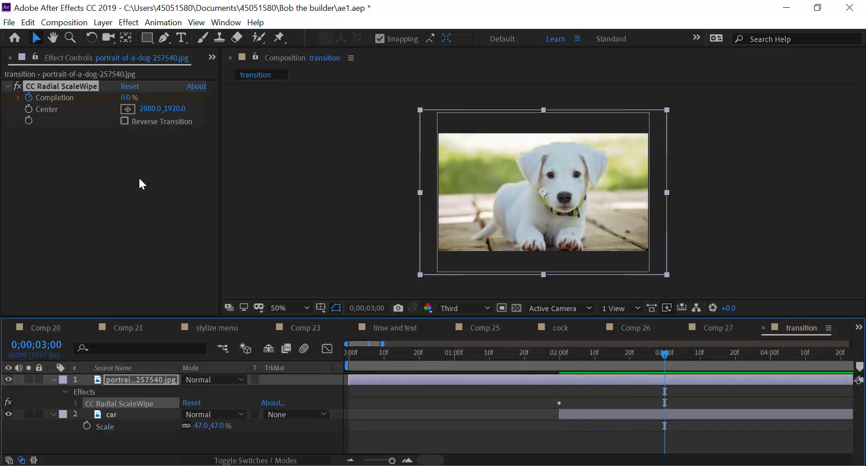
{"action": "mouse_move", "coordinate": [127, 97]}
{"action": "left_mouse_down"}
{"action": "mouse_move", "coordinate": [176, 100]}
{"action": "mouse_move", "coordinate": [138, 99]}
{"action": "left_mouse_up"}
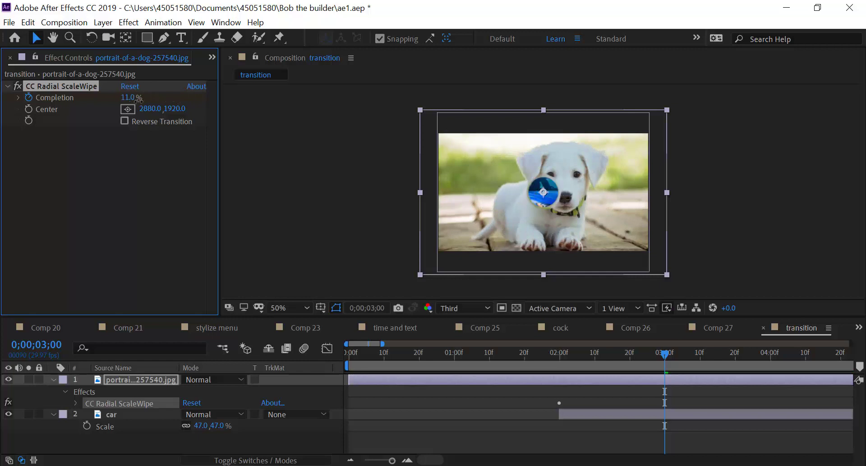
{"action": "left_click_drag", "start_coordinate": [138, 99], "coordinate": [153, 102]}
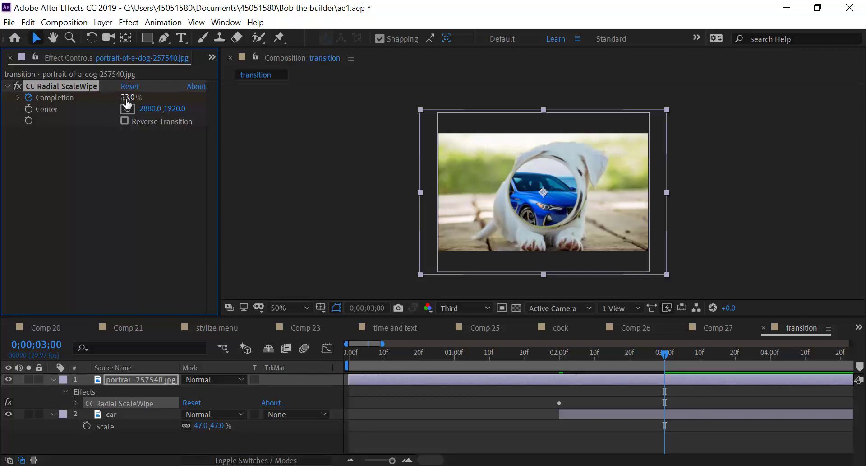
{"action": "left_click_drag", "start_coordinate": [128, 98], "coordinate": [285, 96]}
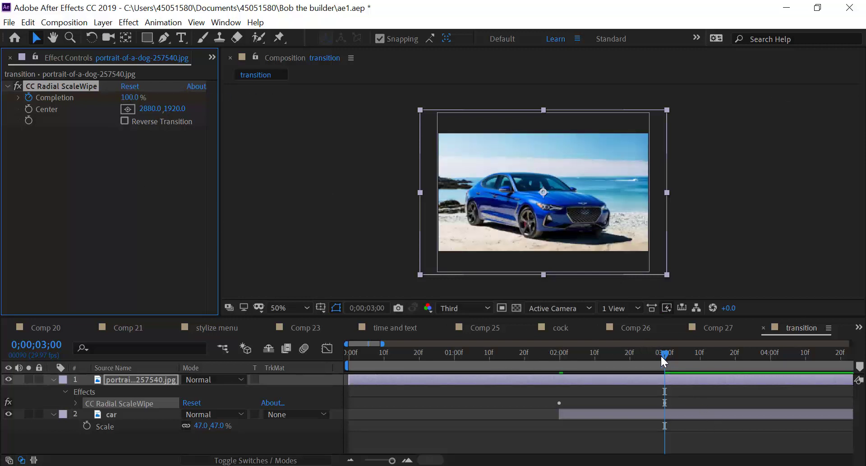
{"action": "left_click_drag", "start_coordinate": [662, 354], "coordinate": [558, 367]}
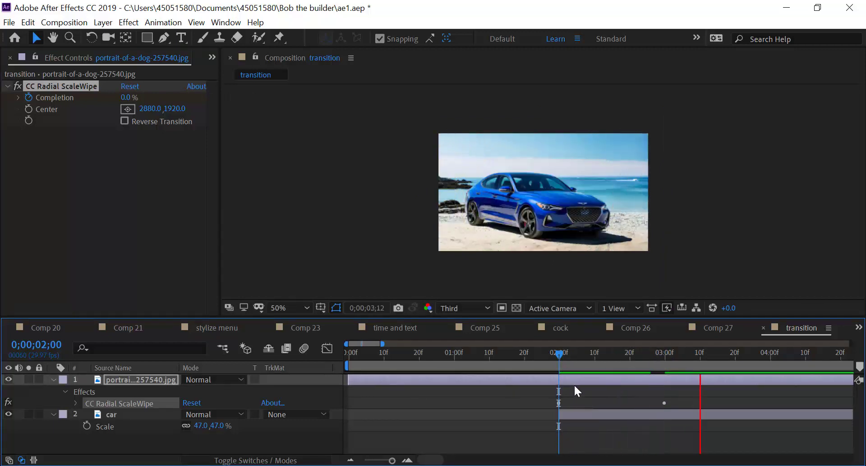
{"action": "key", "text": "space"}
Step: Centre the radial wipe on the puppy's head, preview, and select the effect for removal
{"action": "left_click", "coordinate": [560, 352]}
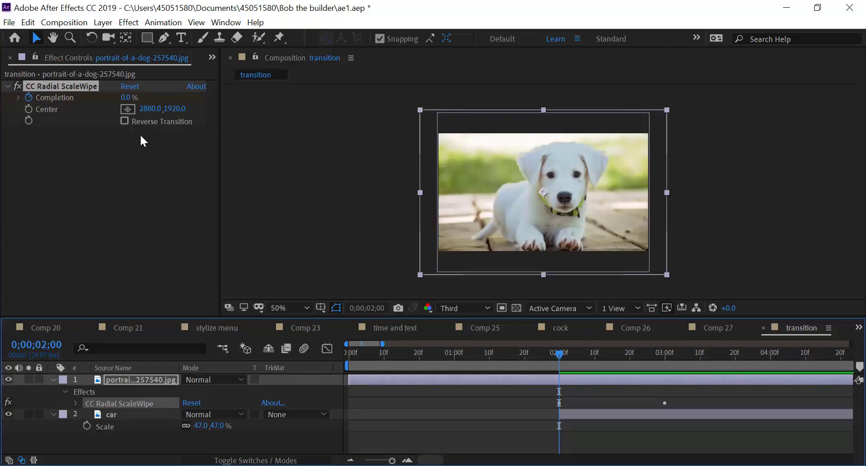
{"action": "left_click", "coordinate": [127, 107]}
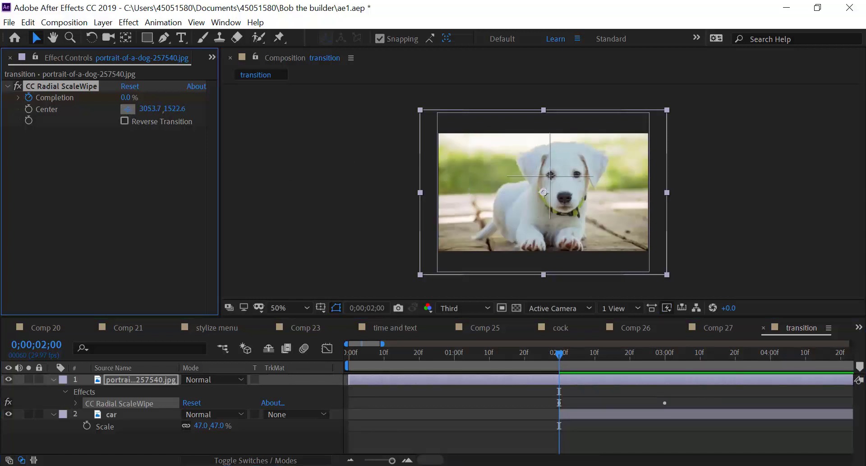
{"action": "left_click", "coordinate": [550, 175]}
{"action": "left_click_drag", "start_coordinate": [560, 353], "coordinate": [707, 342]}
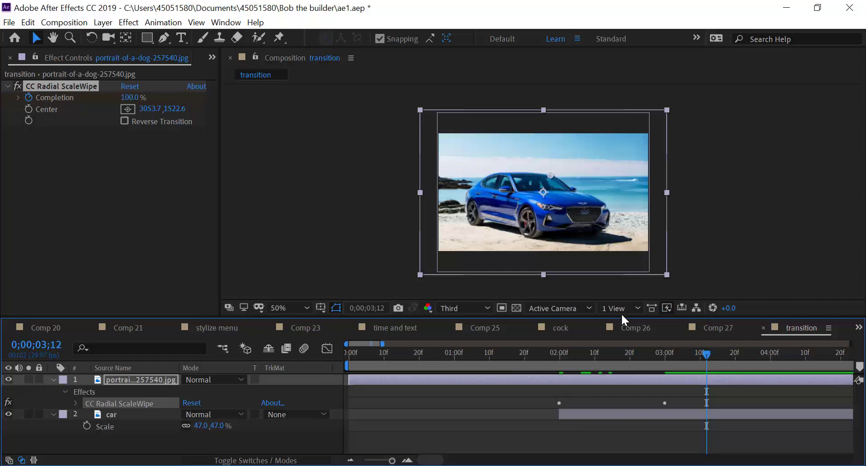
{"action": "left_click", "coordinate": [73, 87]}
Step: Replace CC Radial ScaleWipe with CC Scale Wipe on the dog layer
{"action": "key", "text": "Delete"}
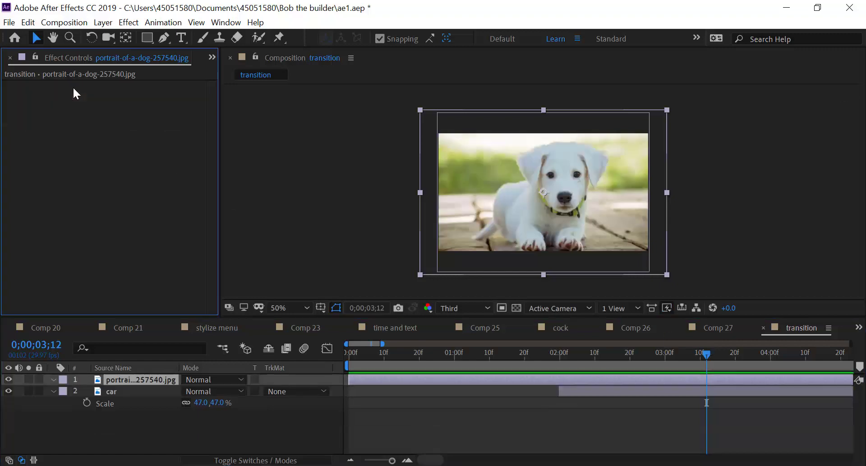
{"action": "left_click", "coordinate": [135, 22]}
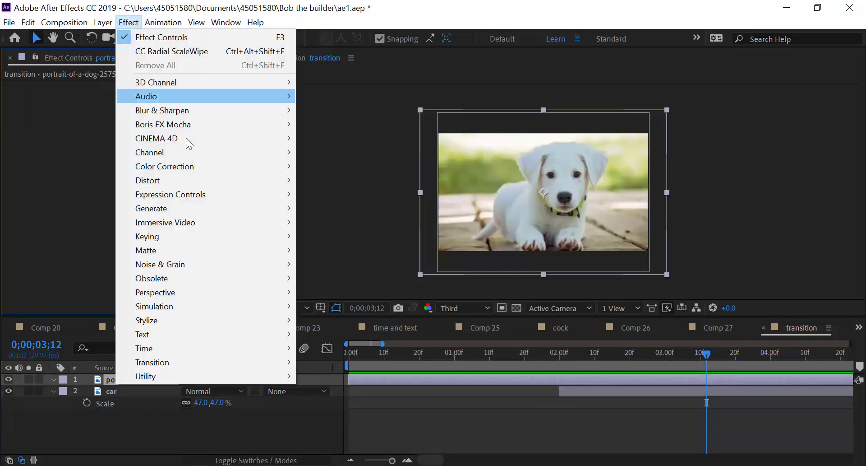
{"action": "mouse_move", "coordinate": [226, 360]}
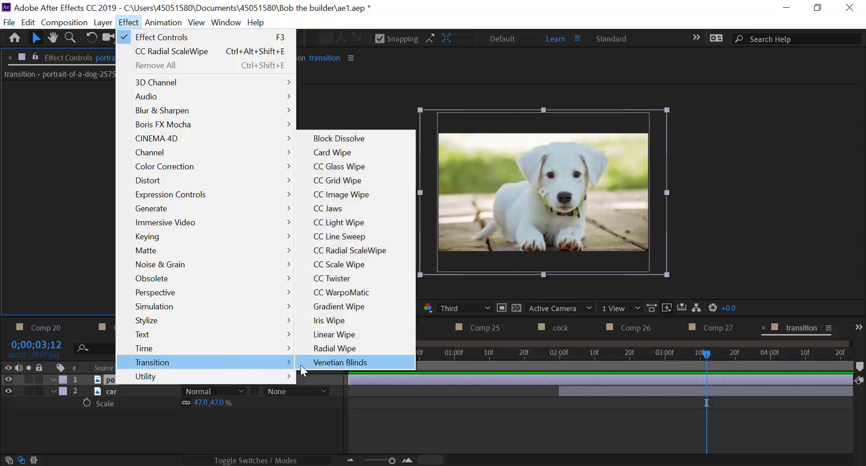
{"action": "left_click", "coordinate": [364, 264]}
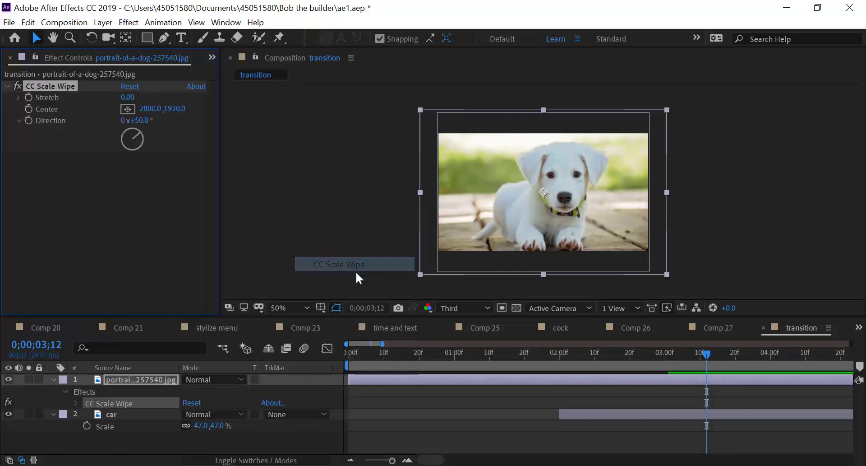
Step: Keyframe the Scale Wipe Stretch from 2 seconds to a higher value at 3 seconds
{"action": "left_click", "coordinate": [560, 353]}
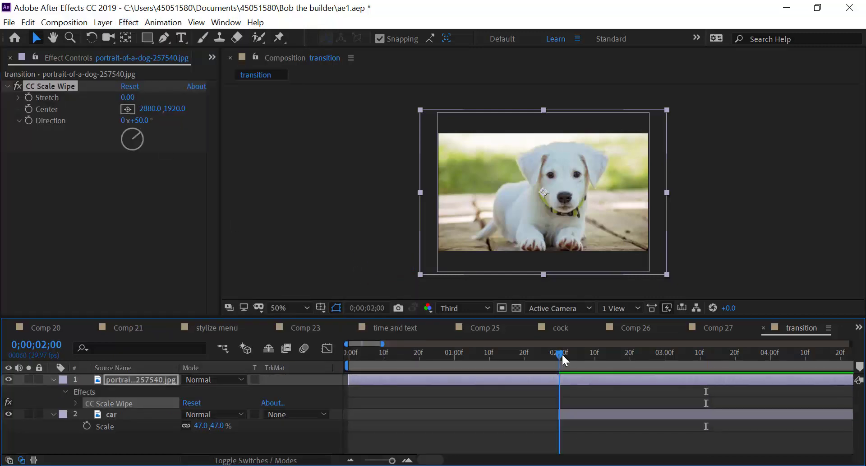
{"action": "left_click", "coordinate": [29, 97]}
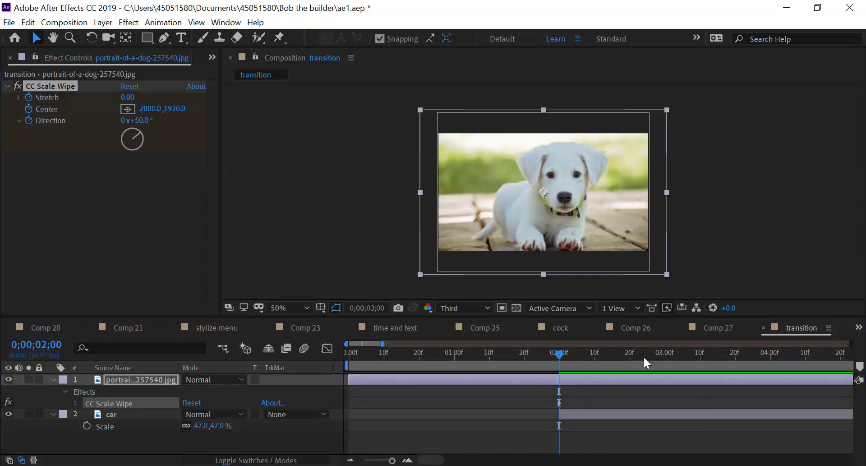
{"action": "left_click_drag", "start_coordinate": [643, 355], "coordinate": [665, 354]}
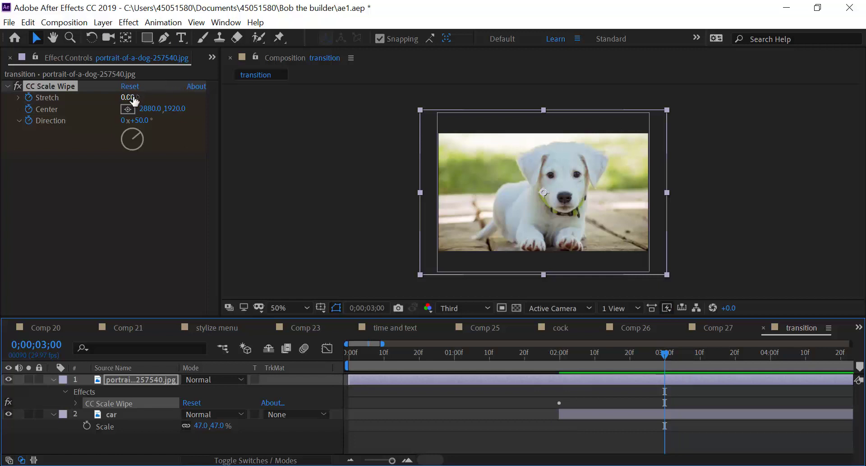
{"action": "left_click_drag", "start_coordinate": [128, 97], "coordinate": [308, 98]}
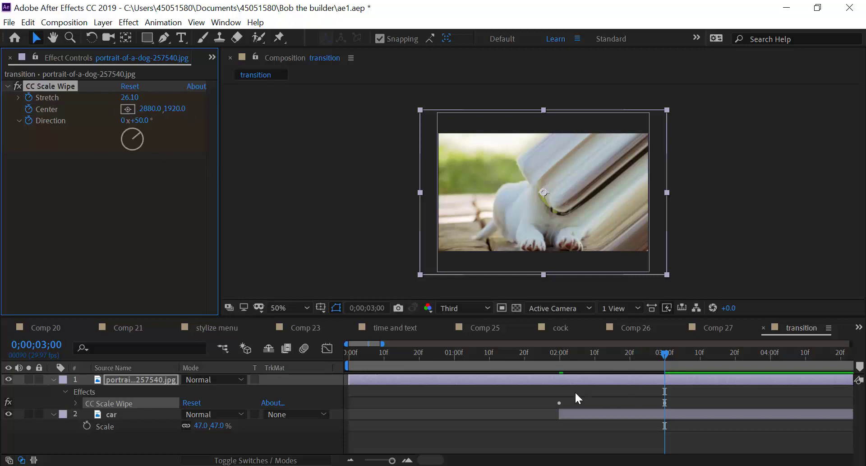
{"action": "left_click", "coordinate": [559, 353]}
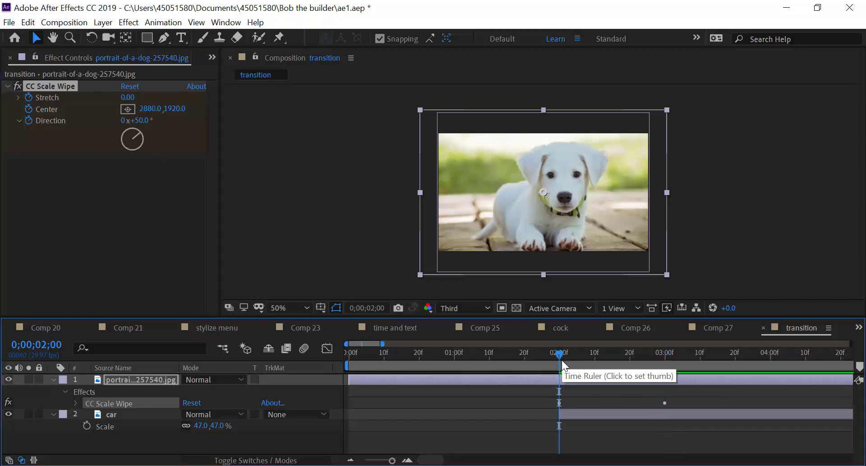
{"action": "key", "text": "u"}
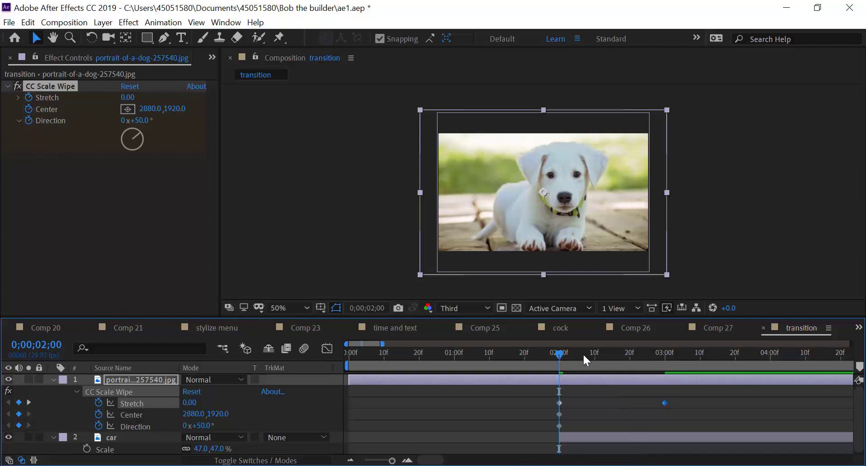
{"action": "left_click", "coordinate": [665, 355]}
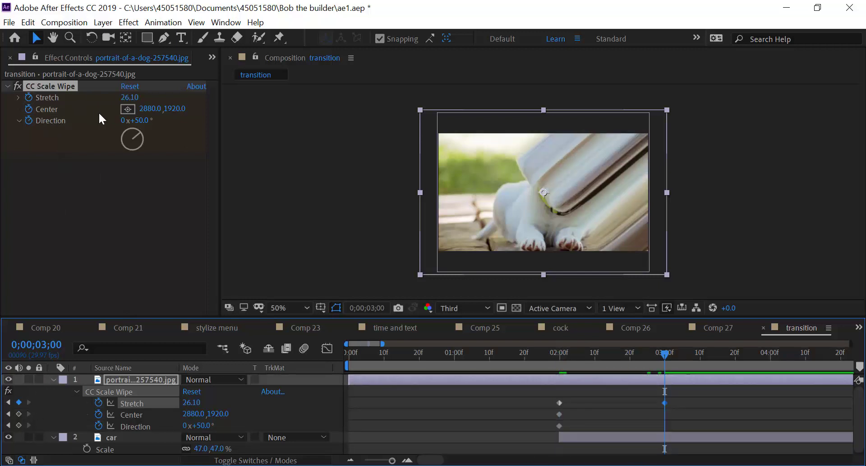
Step: Move the wipe Center at 3 seconds to reveal the car, preview, then delete CC Scale Wipe
{"action": "left_click", "coordinate": [127, 109]}
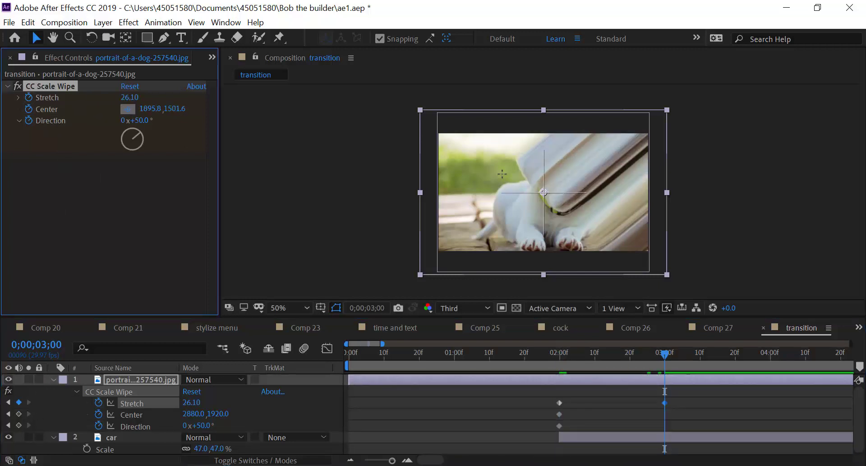
{"action": "left_click", "coordinate": [711, 159]}
{"action": "mouse_move", "coordinate": [703, 160]}
{"action": "left_mouse_down"}
{"action": "mouse_move", "coordinate": [558, 194]}
{"action": "mouse_move", "coordinate": [411, 279]}
{"action": "mouse_move", "coordinate": [337, 276]}
{"action": "left_mouse_up"}
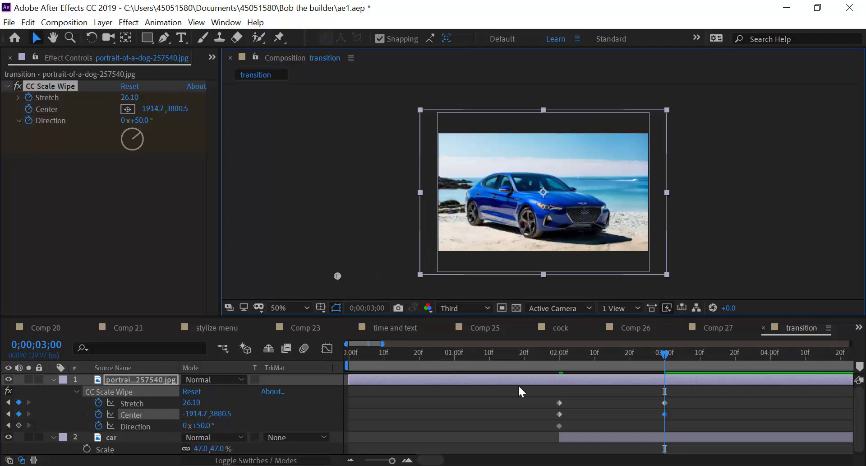
{"action": "left_click", "coordinate": [559, 353]}
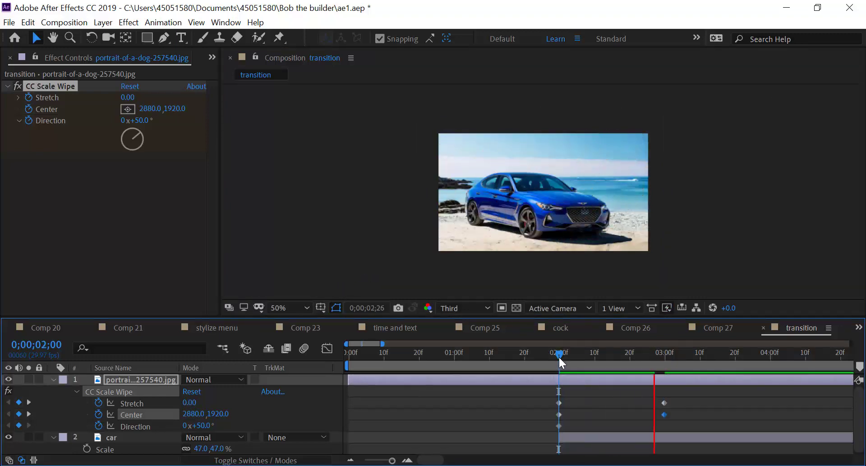
{"action": "left_click_drag", "start_coordinate": [561, 356], "coordinate": [677, 364]}
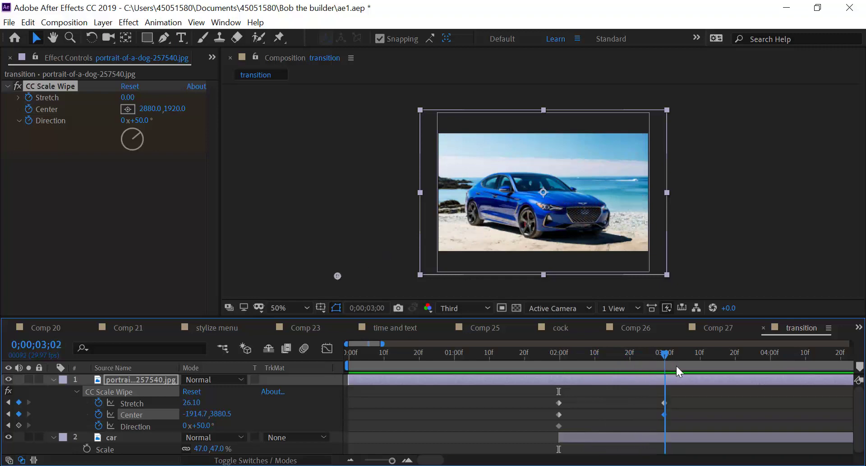
{"action": "left_click", "coordinate": [76, 83]}
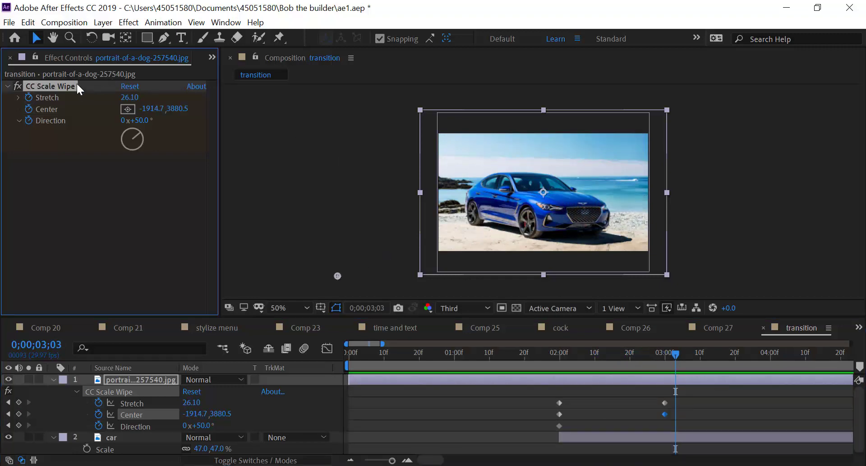
{"action": "key", "text": "Delete"}
Step: Apply CC Twister to the dog layer with the car layer as its Backside
{"action": "left_click", "coordinate": [129, 23]}
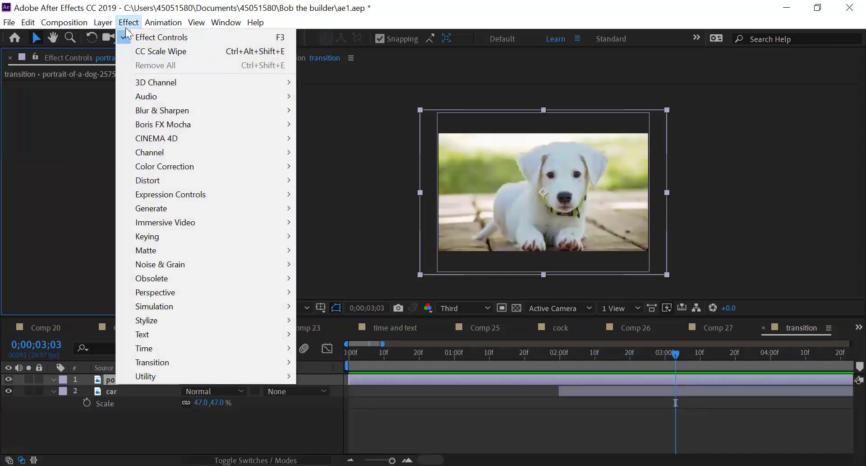
{"action": "mouse_move", "coordinate": [164, 358]}
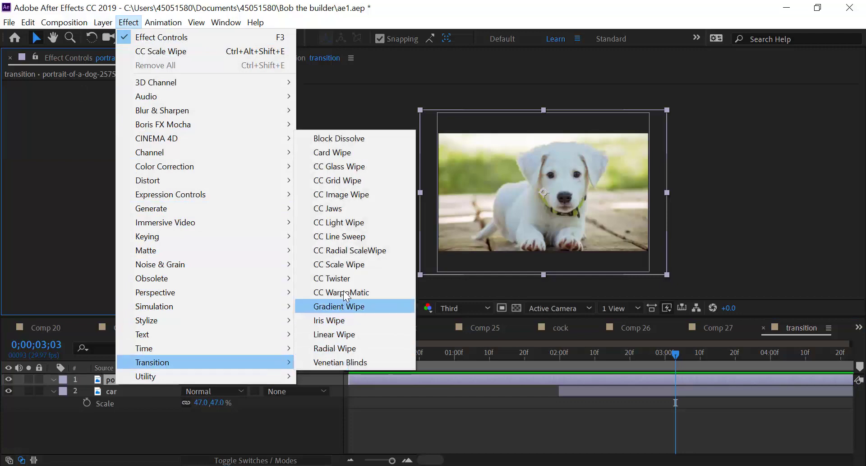
{"action": "left_click", "coordinate": [356, 283]}
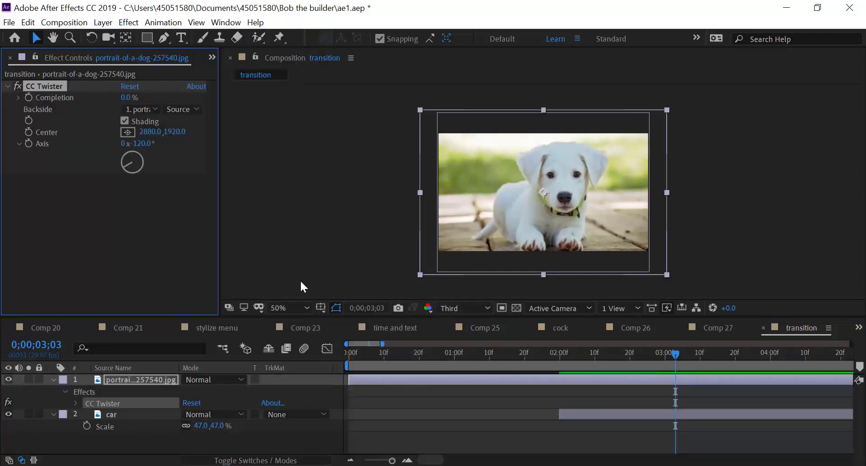
{"action": "left_click", "coordinate": [138, 109]}
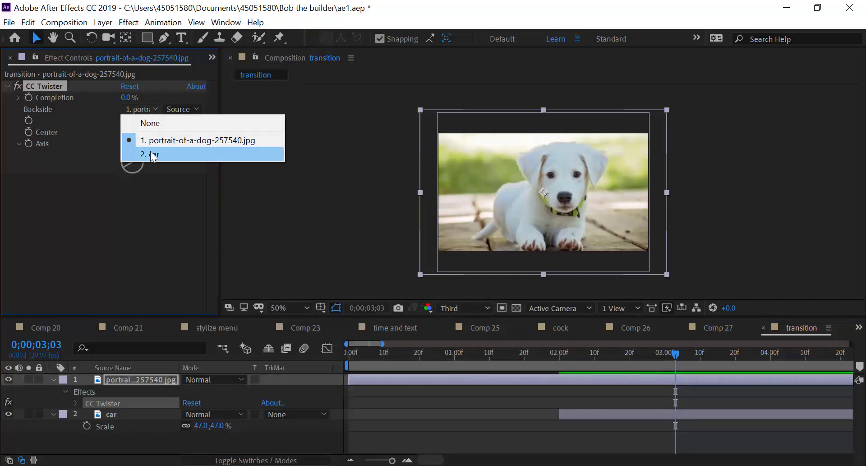
{"action": "left_click", "coordinate": [135, 153]}
Step: Keyframe Twister Completion at 0% at 2 seconds and 100% at 3 seconds, then preview it
{"action": "left_click", "coordinate": [559, 352]}
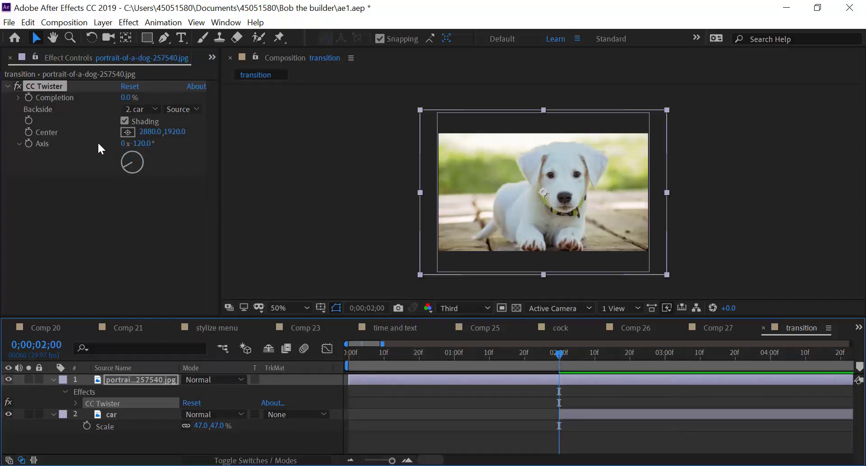
{"action": "left_click", "coordinate": [28, 97]}
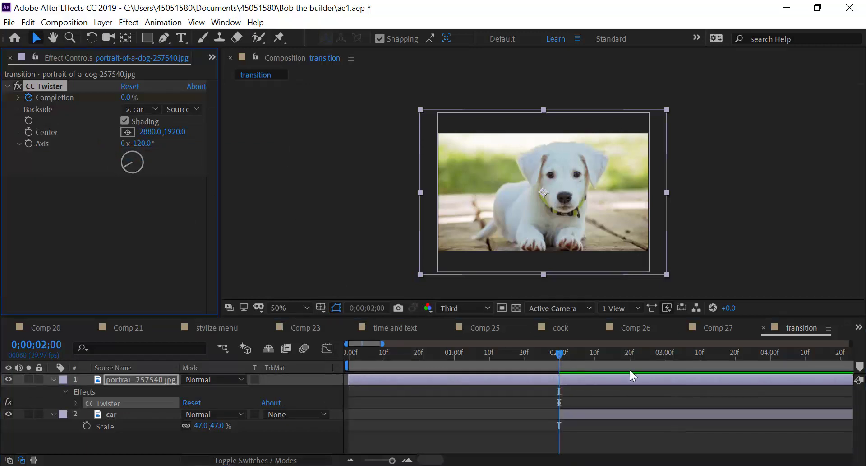
{"action": "left_click", "coordinate": [664, 352]}
{"action": "left_click_drag", "start_coordinate": [166, 100], "coordinate": [212, 100]}
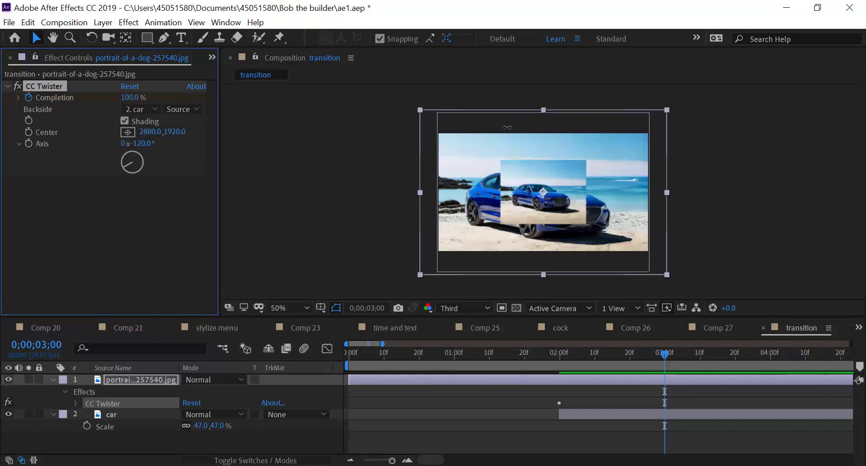
{"action": "left_click_drag", "start_coordinate": [559, 356], "coordinate": [667, 357]}
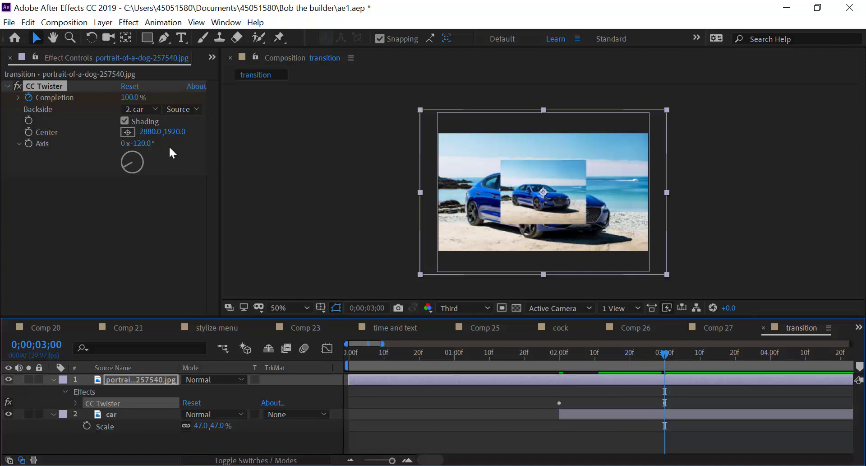
Step: Turn off Twister shading and lower Completion to 77%
{"action": "left_click", "coordinate": [124, 121]}
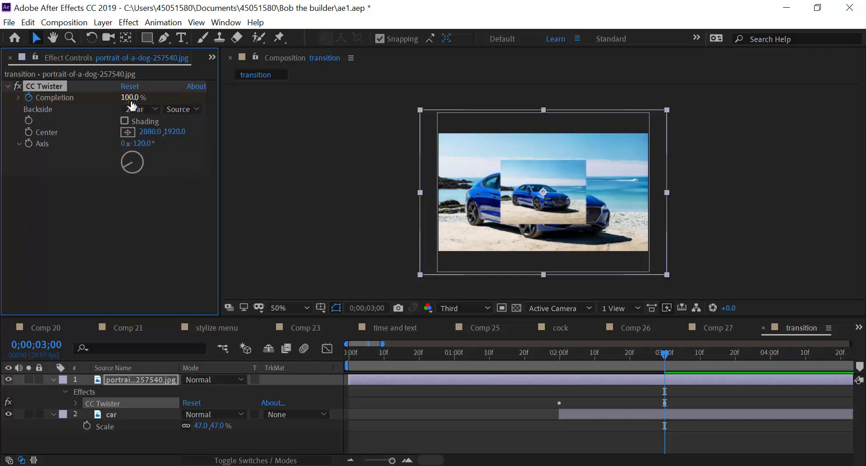
{"action": "mouse_move", "coordinate": [131, 97]}
{"action": "left_mouse_down"}
{"action": "mouse_move", "coordinate": [75, 95]}
{"action": "mouse_move", "coordinate": [127, 118]}
{"action": "left_mouse_up"}
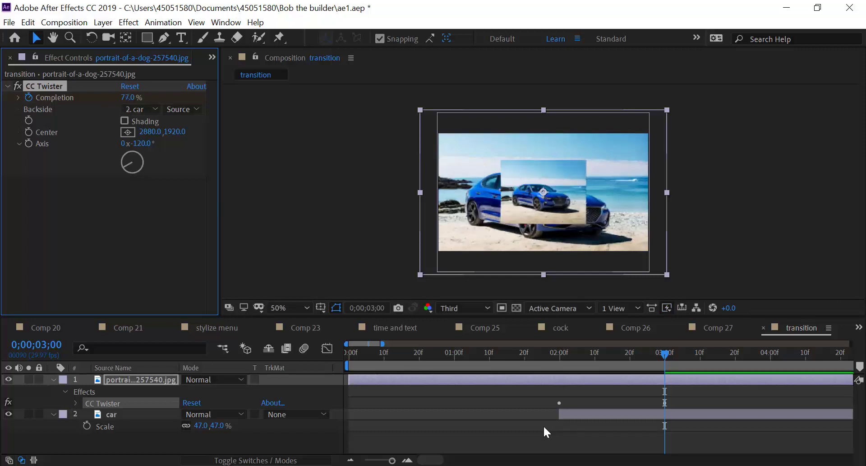
{"action": "left_click", "coordinate": [192, 442]}
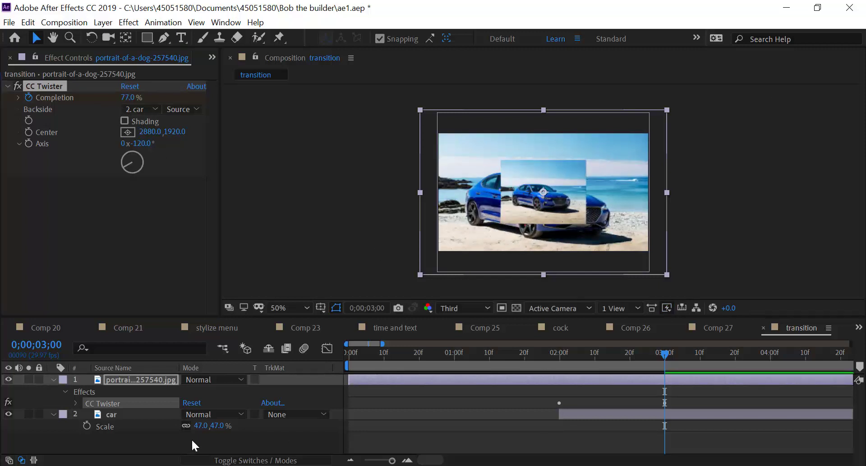
Step: Scale the car layer up to 52% and return to the 2-second mark
{"action": "left_click", "coordinate": [137, 414]}
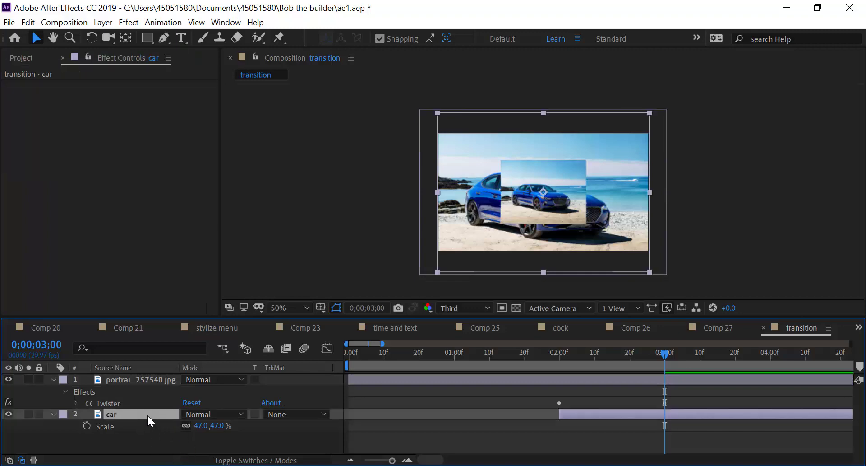
{"action": "left_click_drag", "start_coordinate": [212, 426], "coordinate": [214, 426]}
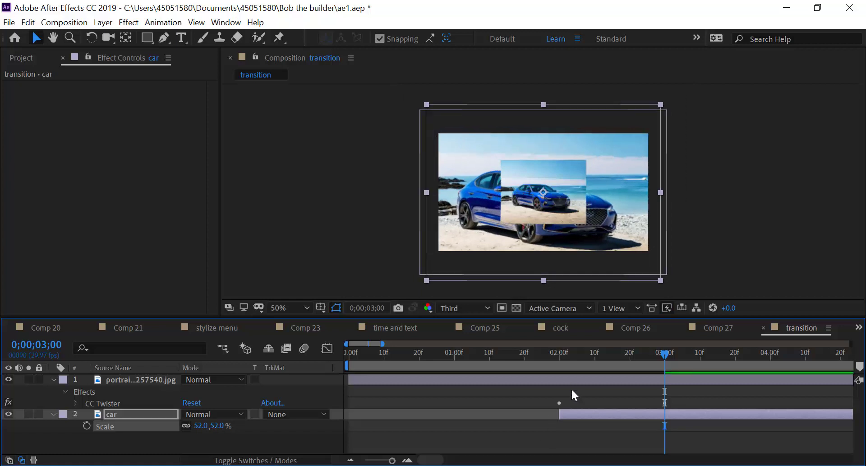
{"action": "left_click", "coordinate": [559, 356]}
Step: Delete and then restore the dog layer, and remove its CC Twister effect
{"action": "left_click", "coordinate": [78, 378]}
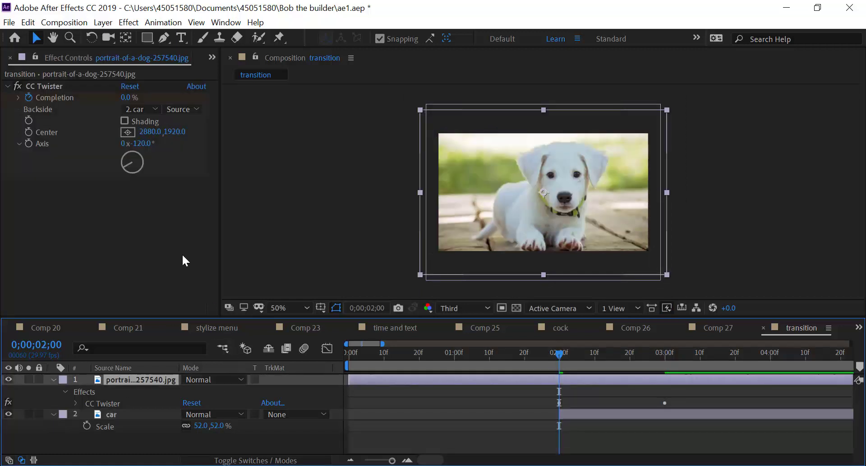
{"action": "key", "text": "Delete"}
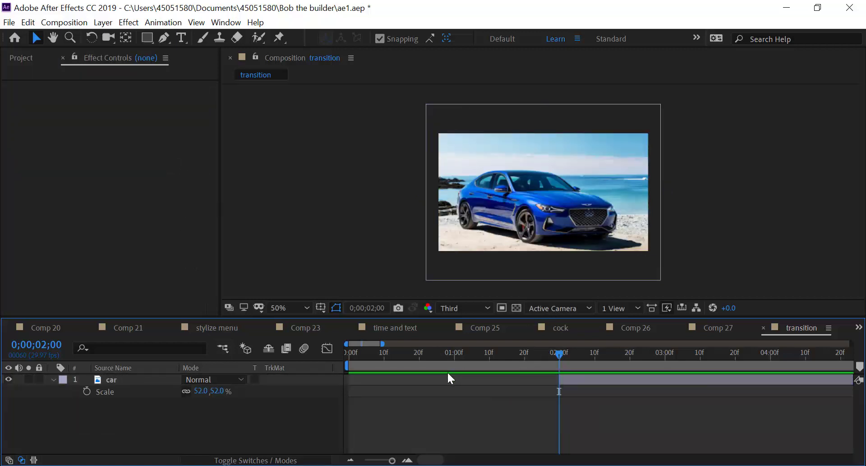
{"action": "key", "text": "ctrl+z"}
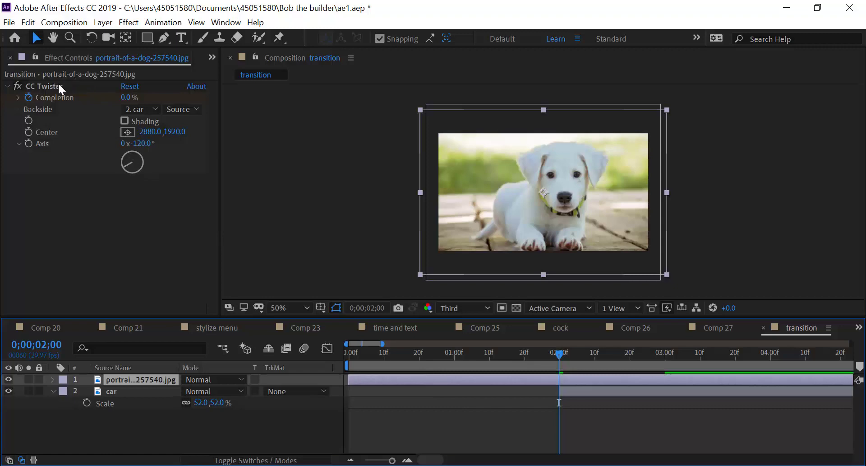
{"action": "left_click", "coordinate": [58, 83]}
{"action": "key", "text": "Delete"}
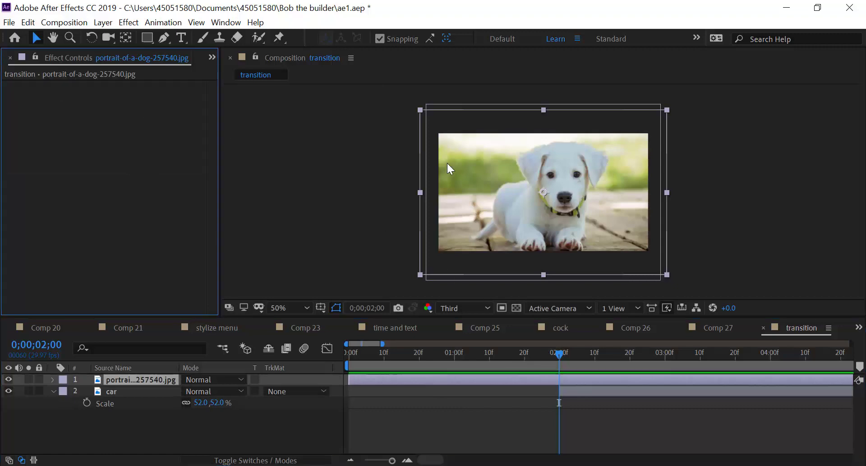
Step: Apply CC WarpoMatic to the dog layer, keyframing Completion 0 at 2s and 100 at 3s
{"action": "left_click", "coordinate": [130, 22]}
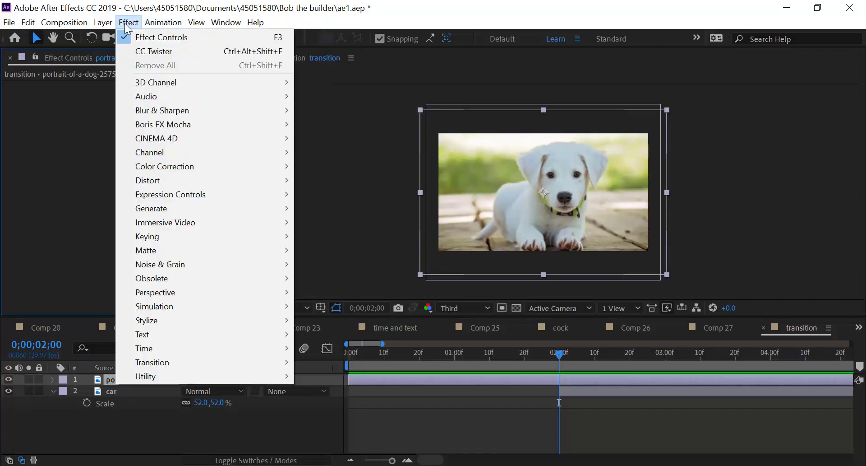
{"action": "mouse_move", "coordinate": [158, 365]}
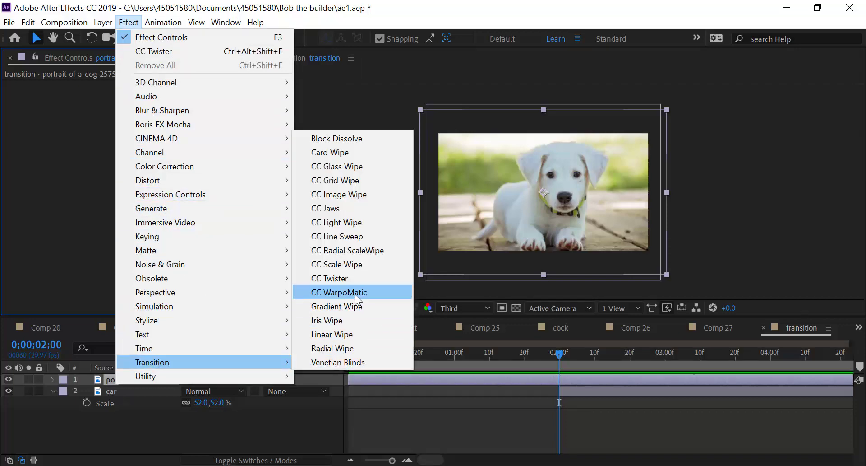
{"action": "left_click", "coordinate": [378, 293]}
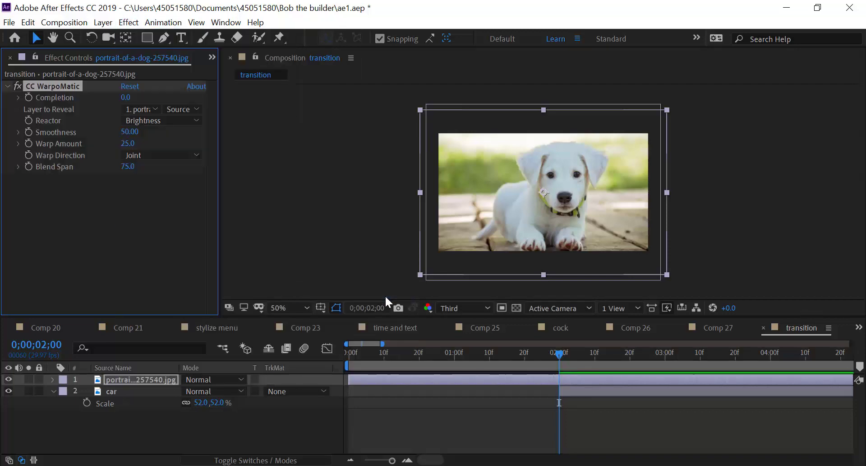
{"action": "left_click", "coordinate": [27, 97]}
{"action": "left_click", "coordinate": [665, 354]}
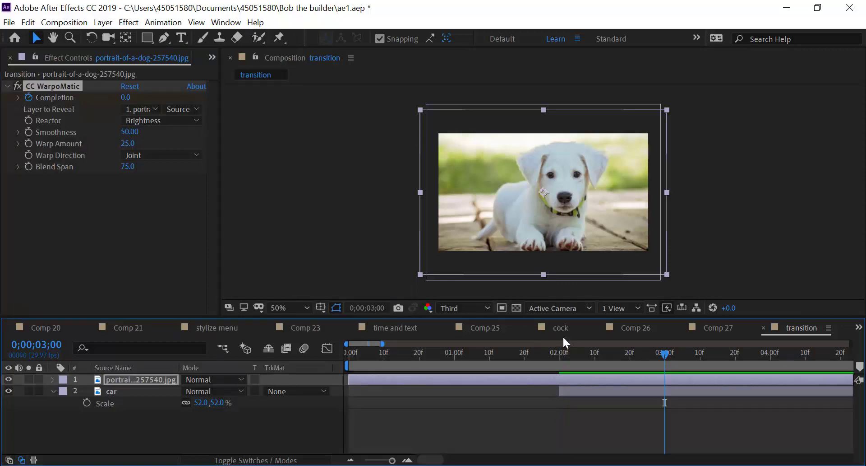
{"action": "left_click_drag", "start_coordinate": [128, 97], "coordinate": [237, 96]}
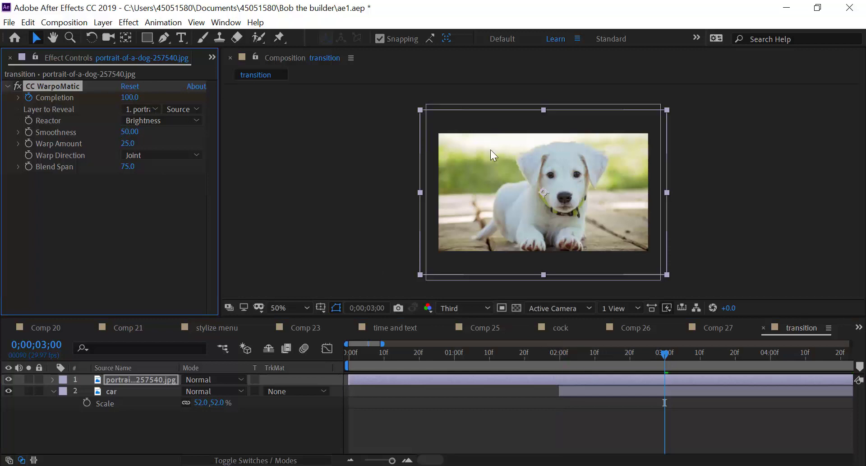
{"action": "left_click", "coordinate": [560, 353]}
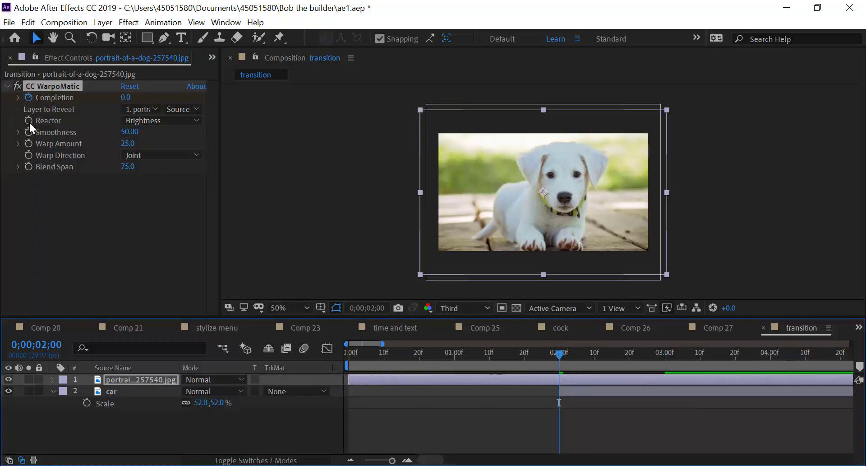
Step: Set the car as the layer to reveal, preview the transition, and raise Warp Amount to 368
{"action": "left_click", "coordinate": [140, 109]}
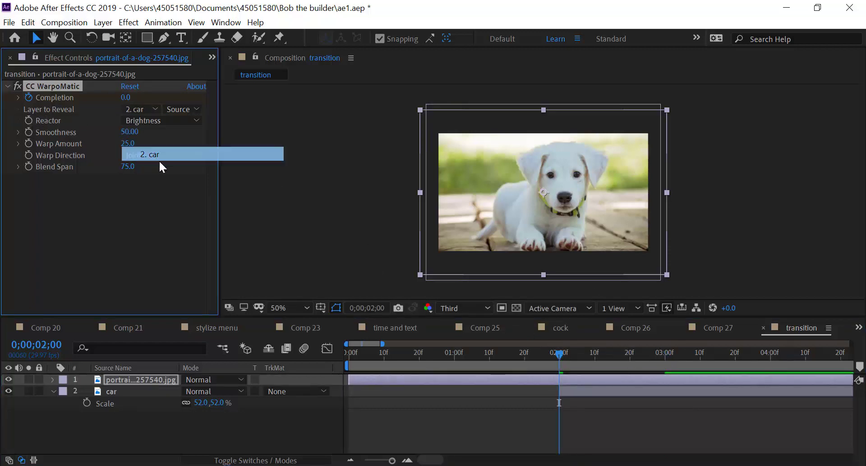
{"action": "left_click", "coordinate": [158, 154]}
{"action": "mouse_move", "coordinate": [558, 352]}
{"action": "left_mouse_down"}
{"action": "mouse_move", "coordinate": [662, 364]}
{"action": "mouse_move", "coordinate": [559, 366]}
{"action": "left_mouse_up"}
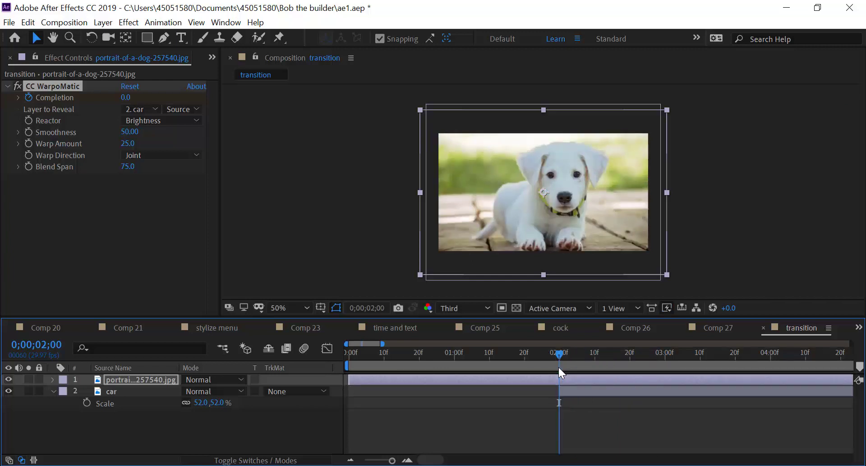
{"action": "key", "text": "space"}
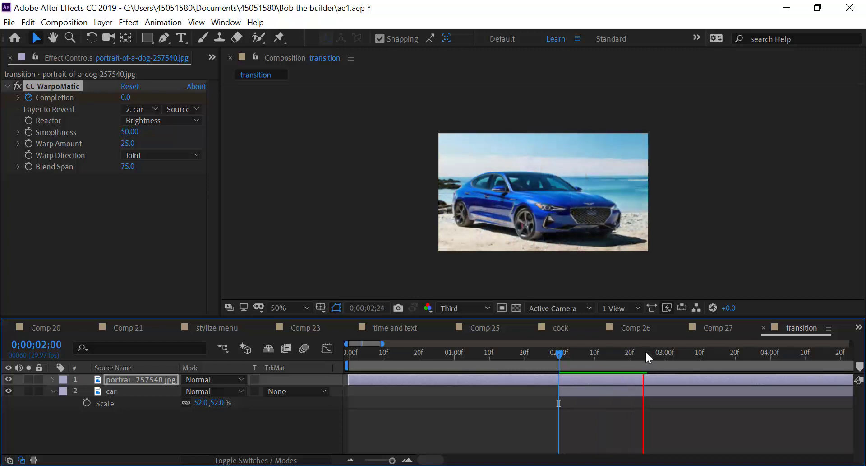
{"action": "mouse_move", "coordinate": [646, 351]}
{"action": "left_mouse_down"}
{"action": "mouse_move", "coordinate": [611, 360]}
{"action": "mouse_move", "coordinate": [654, 364]}
{"action": "left_mouse_up"}
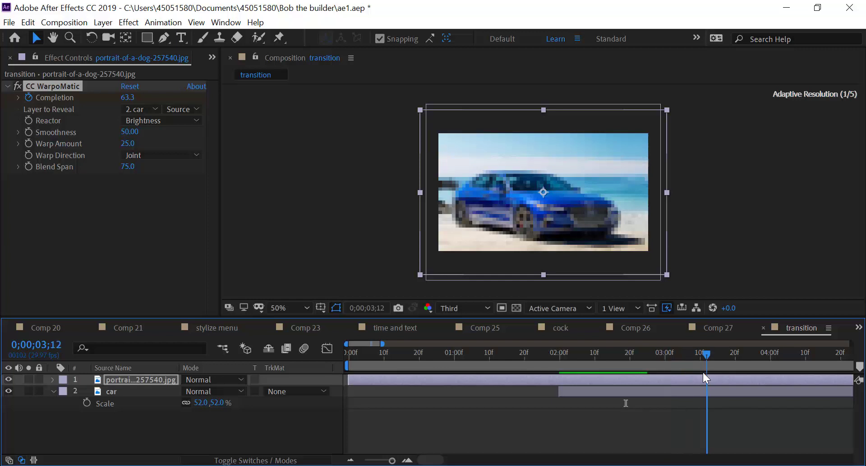
{"action": "left_click_drag", "start_coordinate": [703, 372], "coordinate": [661, 370]}
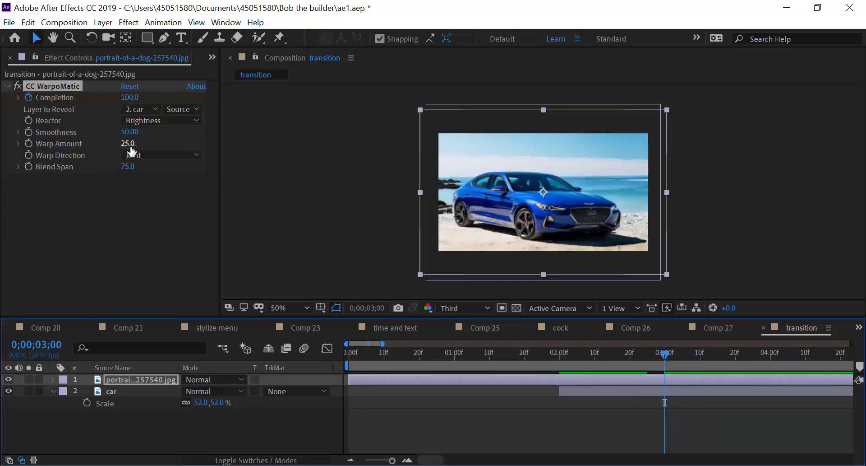
{"action": "left_click_drag", "start_coordinate": [131, 150], "coordinate": [364, 154]}
Step: Set WarpoMatic to Warp Amount 1000, Smoothness 250, Blend Span 100, and Opposing direction
{"action": "left_click", "coordinate": [594, 352]}
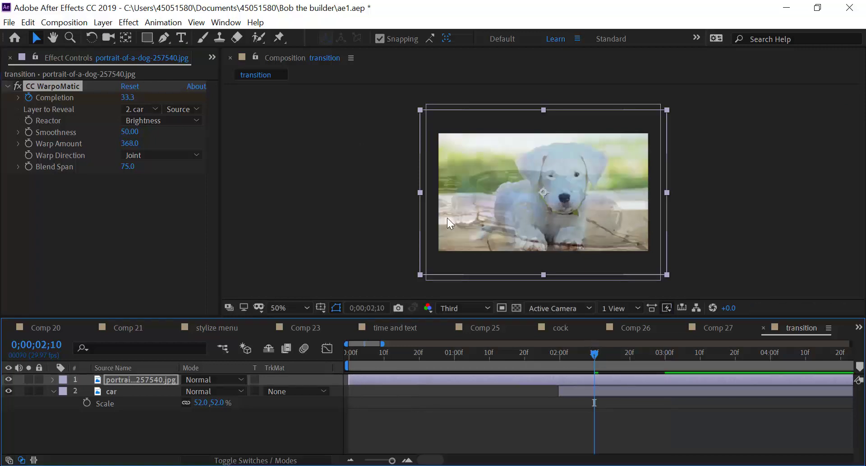
{"action": "left_click_drag", "start_coordinate": [130, 143], "coordinate": [401, 160]}
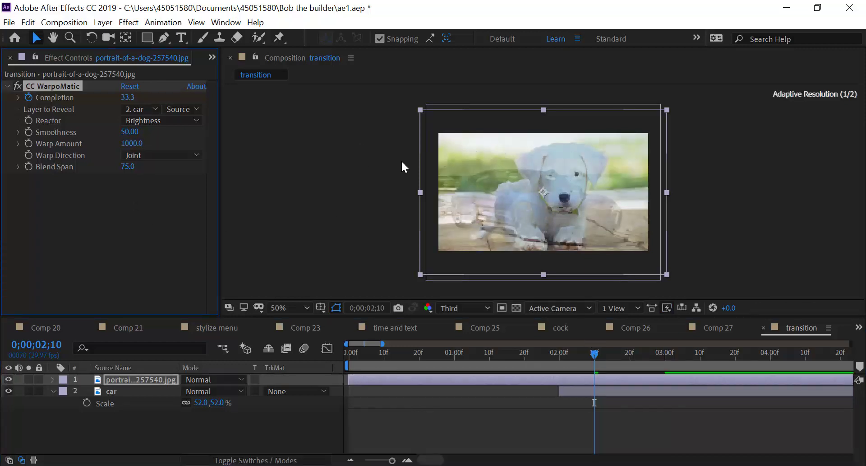
{"action": "left_click_drag", "start_coordinate": [127, 135], "coordinate": [394, 141]}
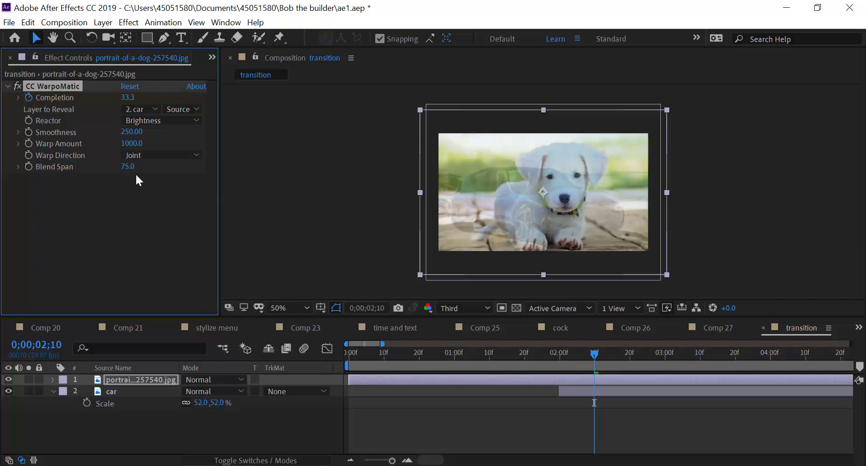
{"action": "left_click_drag", "start_coordinate": [128, 167], "coordinate": [389, 170]}
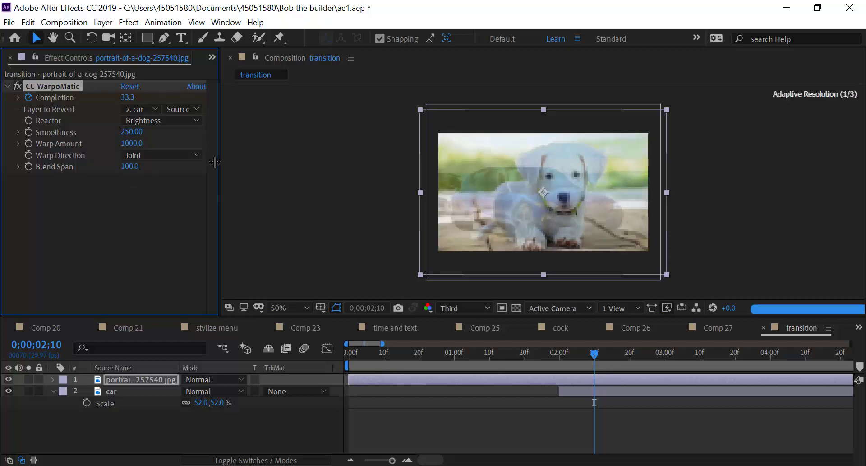
{"action": "left_click", "coordinate": [145, 155]}
{"action": "left_click", "coordinate": [153, 180]}
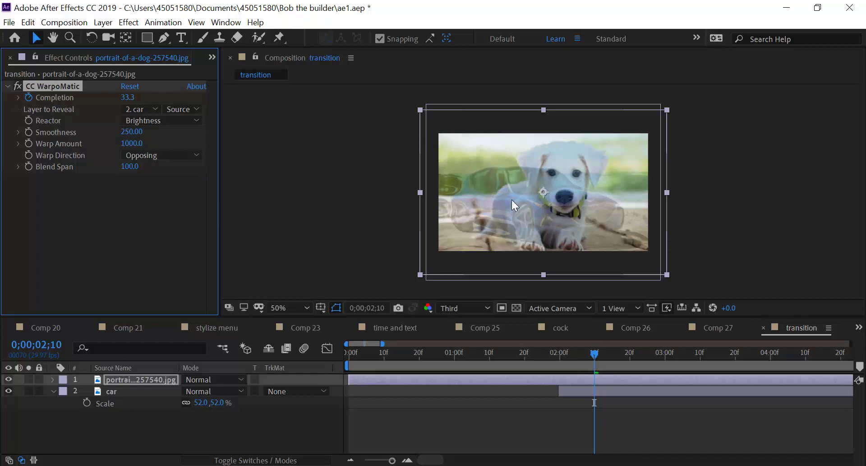
Step: Preview the warp transition from 2 to 3 seconds and select the CC WarpoMatic effect
{"action": "left_click_drag", "start_coordinate": [594, 354], "coordinate": [561, 354]}
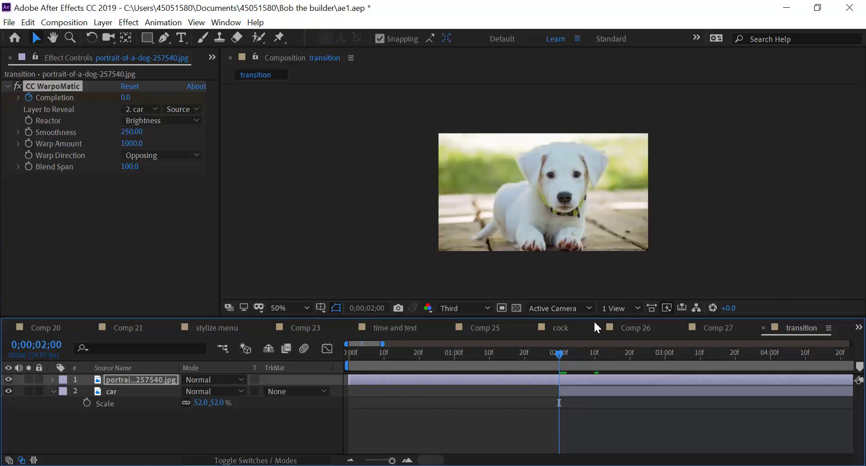
{"action": "key", "text": "space"}
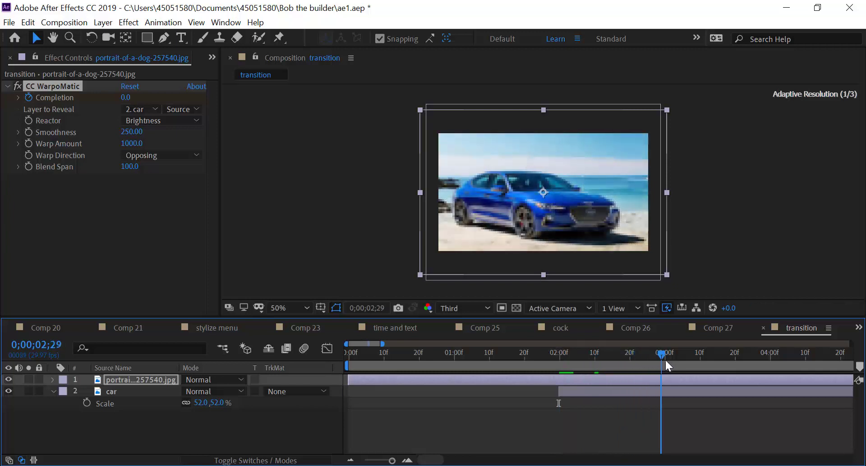
{"action": "key", "text": "space"}
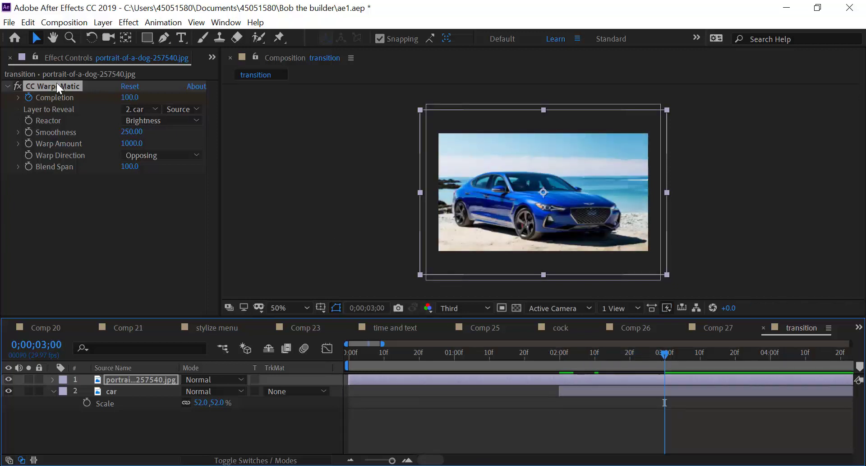
{"action": "left_click", "coordinate": [57, 84]}
Step: Replace CC WarpoMatic on the dog layer with a Gradient Wipe
{"action": "key", "text": "Delete"}
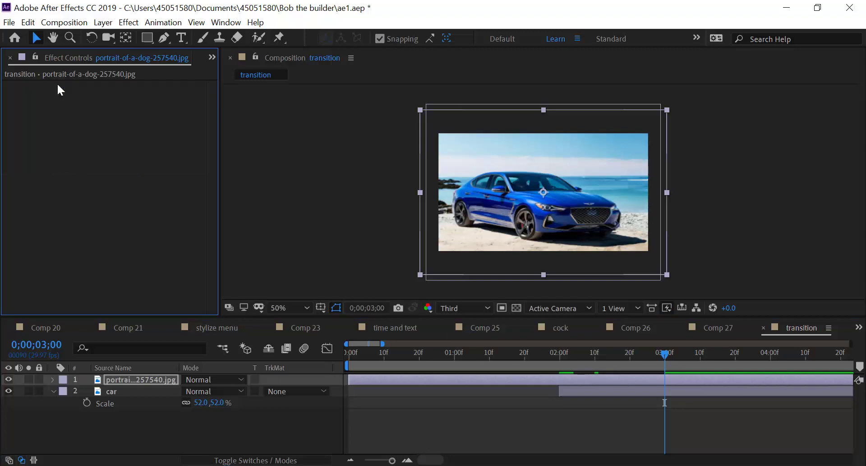
{"action": "left_click", "coordinate": [129, 23]}
{"action": "mouse_move", "coordinate": [180, 360]}
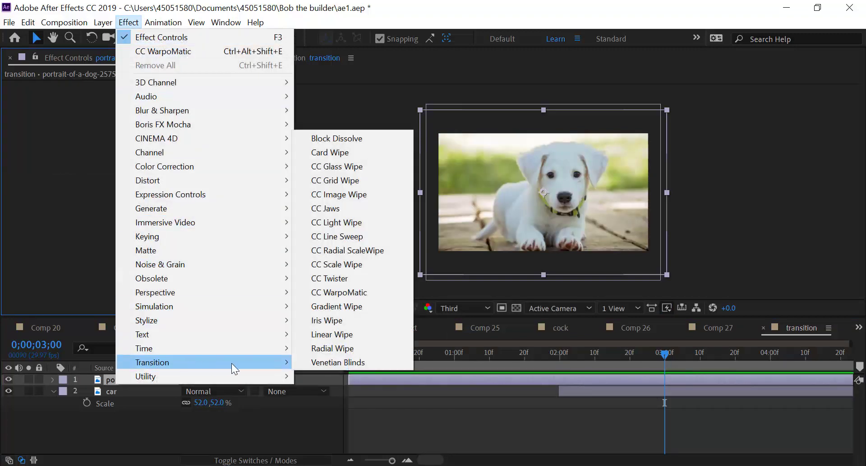
{"action": "left_click", "coordinate": [360, 307]}
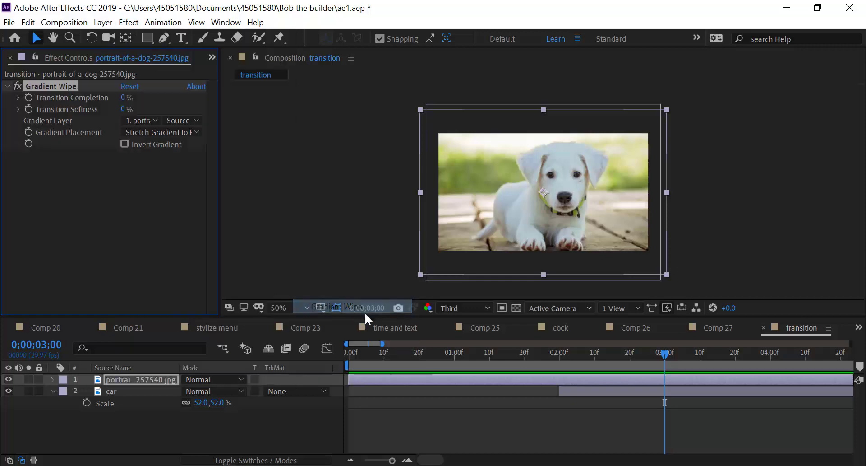
Step: Keyframe Transition Completion at 0% at 2 seconds and 100% at 3 seconds, then scrub to check
{"action": "left_click", "coordinate": [561, 354]}
{"action": "left_click", "coordinate": [27, 97]}
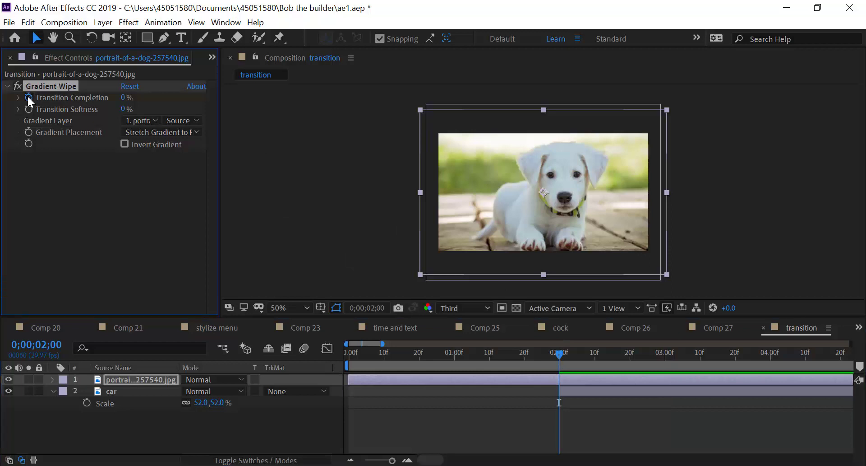
{"action": "left_click", "coordinate": [665, 353]}
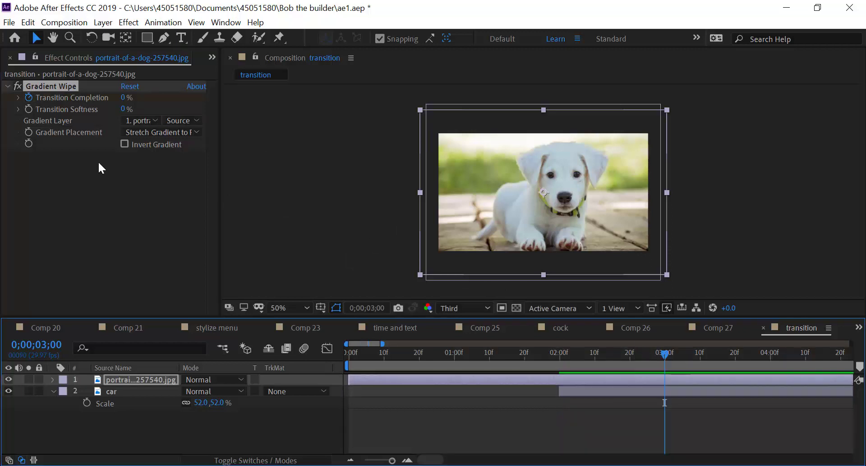
{"action": "left_click", "coordinate": [122, 97]}
{"action": "type", "text": "100"}
{"action": "key", "text": "Return"}
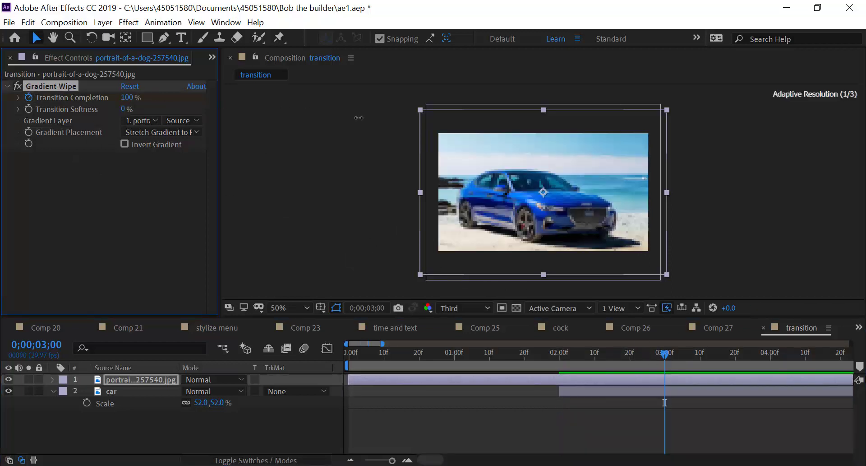
{"action": "left_click_drag", "start_coordinate": [560, 353], "coordinate": [658, 360]}
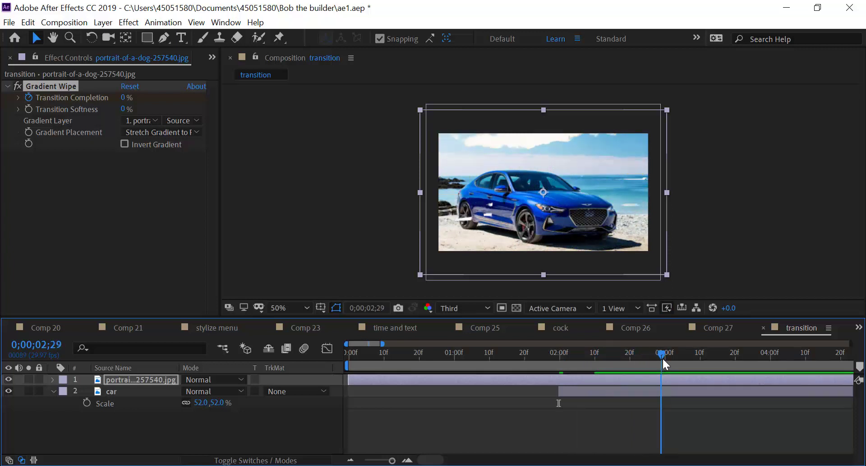
{"action": "mouse_move", "coordinate": [657, 356]}
{"action": "left_mouse_down"}
{"action": "mouse_move", "coordinate": [561, 359]}
{"action": "mouse_move", "coordinate": [666, 366]}
{"action": "mouse_move", "coordinate": [562, 375]}
{"action": "left_mouse_up"}
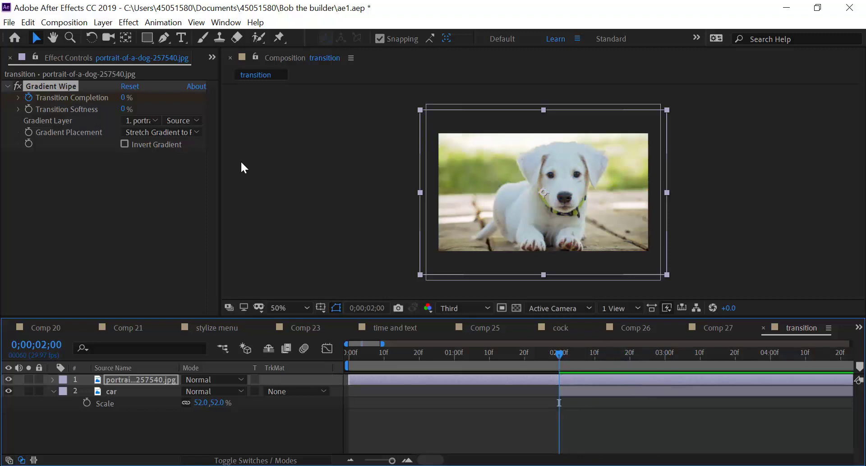
Step: Create a new red solid layer in the composition
{"action": "right_click", "coordinate": [296, 146]}
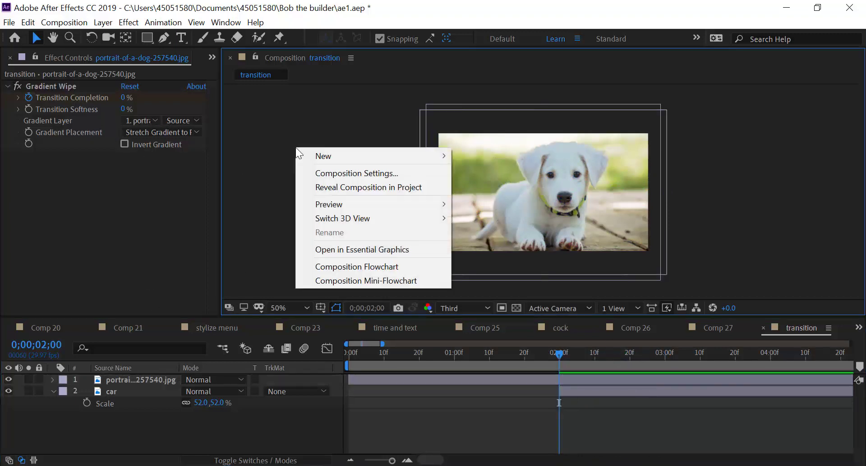
{"action": "mouse_move", "coordinate": [314, 156]}
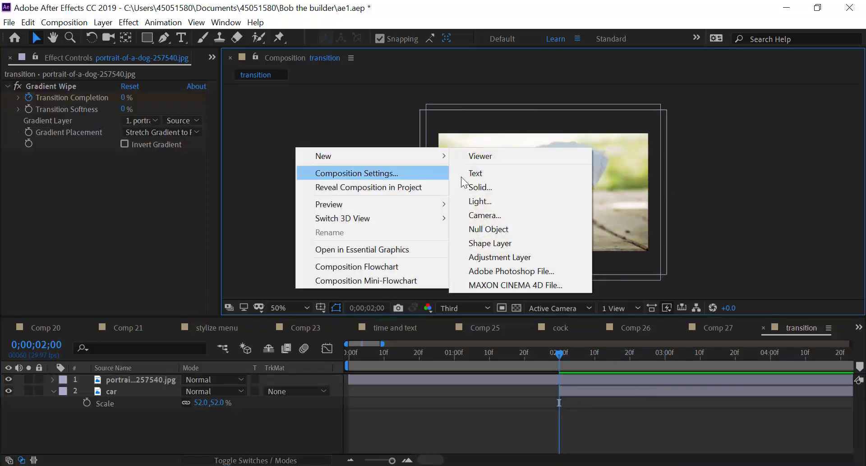
{"action": "left_click", "coordinate": [479, 187]}
{"action": "left_click", "coordinate": [527, 394]}
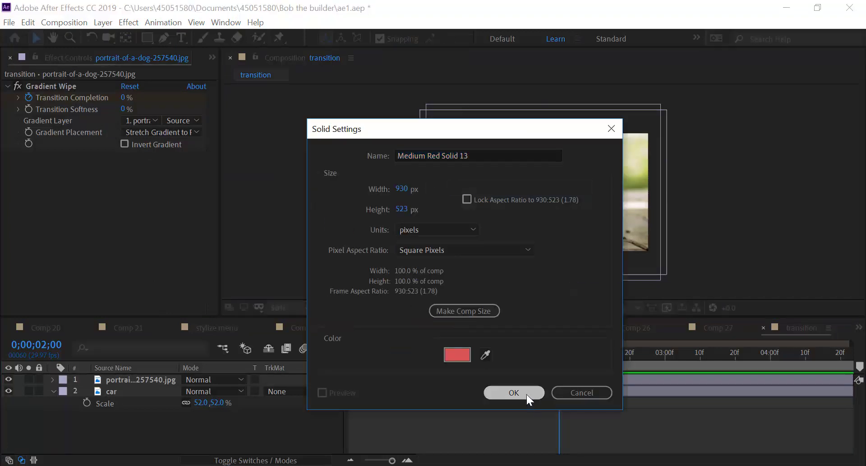
Step: Give the solid a radial Gradient Overlay style and send it to the bottom of the stack
{"action": "left_click", "coordinate": [103, 22]}
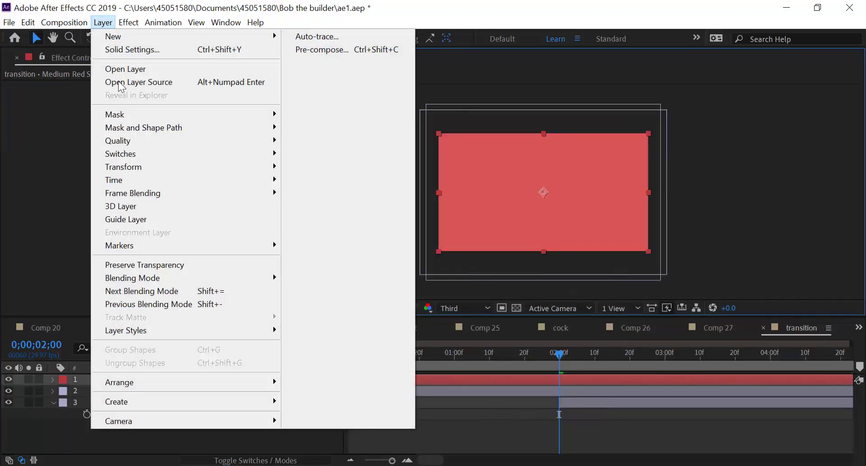
{"action": "mouse_move", "coordinate": [178, 331]}
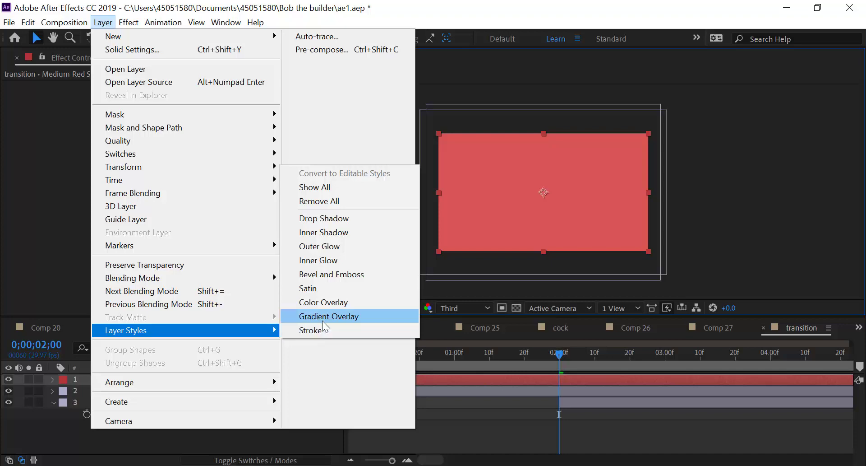
{"action": "left_click", "coordinate": [489, 367]}
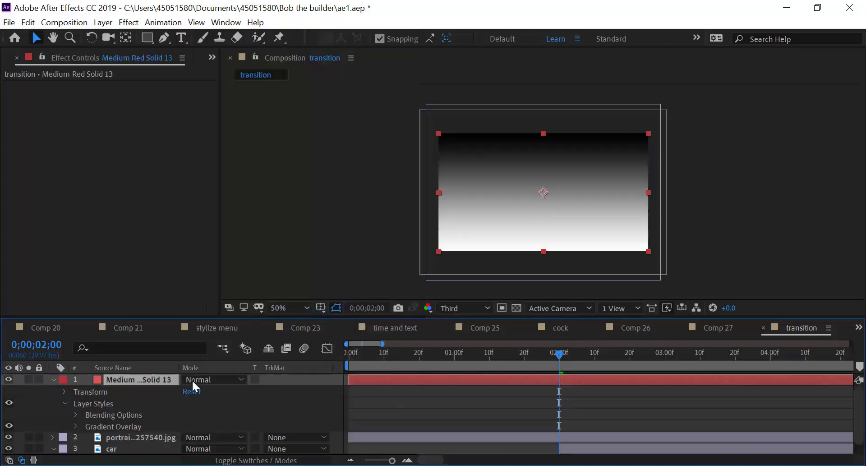
{"action": "left_click", "coordinate": [75, 425]}
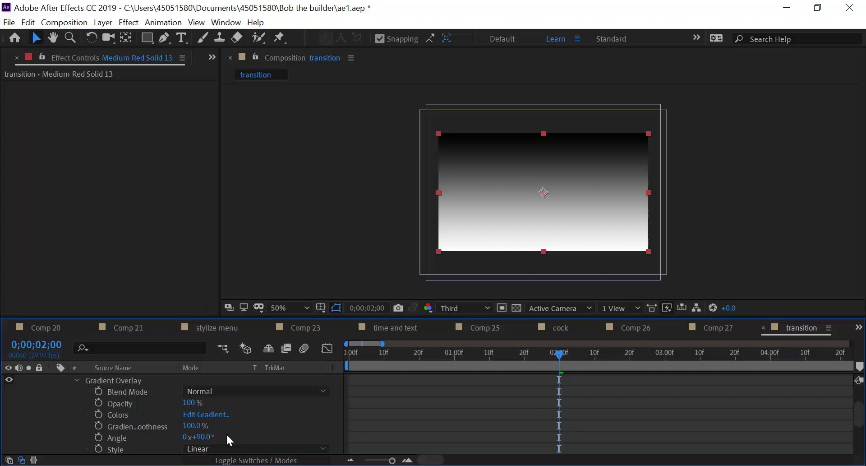
{"action": "scroll", "coordinate": [226, 432], "scroll_direction": "down", "scroll_amount": 2}
{"action": "left_click", "coordinate": [217, 414]}
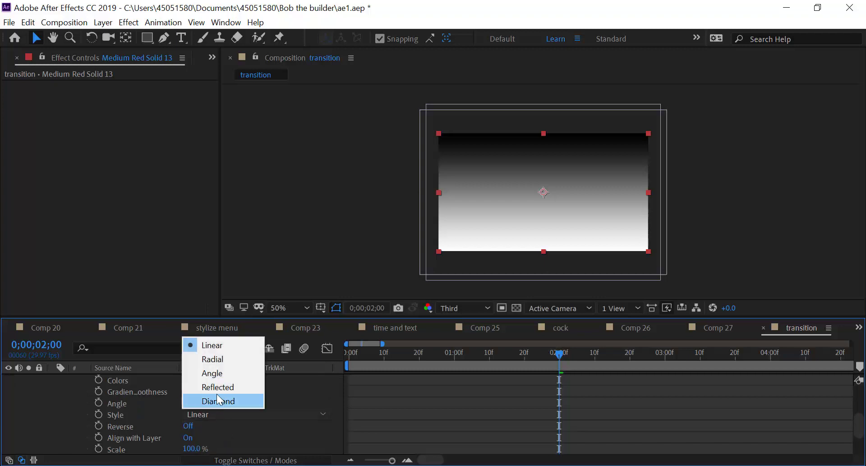
{"action": "left_click", "coordinate": [217, 359]}
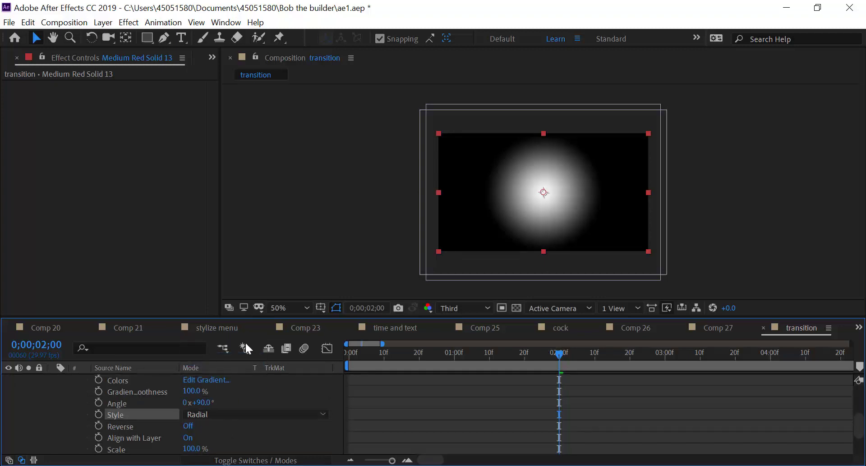
{"action": "scroll", "coordinate": [69, 386], "scroll_direction": "up", "scroll_amount": 4}
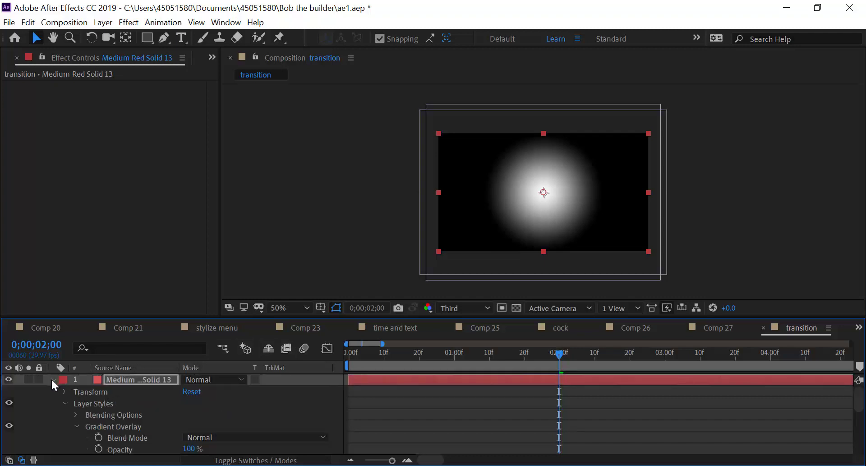
{"action": "left_click", "coordinate": [53, 380]}
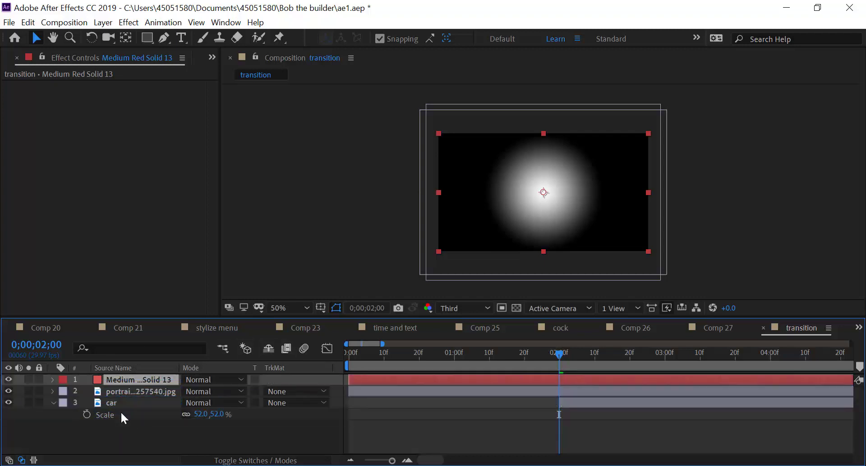
{"action": "key", "text": "ctrl+shift+bracketleft"}
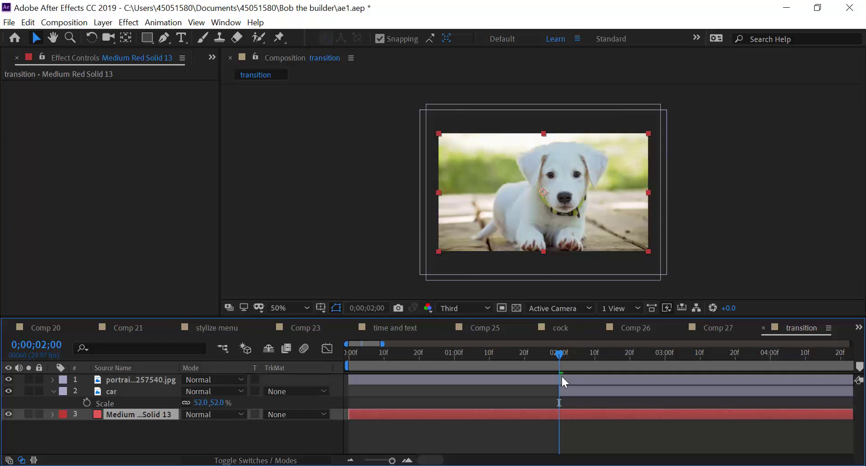
Step: Use the red solid as the Gradient Wipe layer with Effects & Masks channel, scrubbing completion
{"action": "left_click", "coordinate": [561, 379]}
{"action": "left_click", "coordinate": [148, 120]}
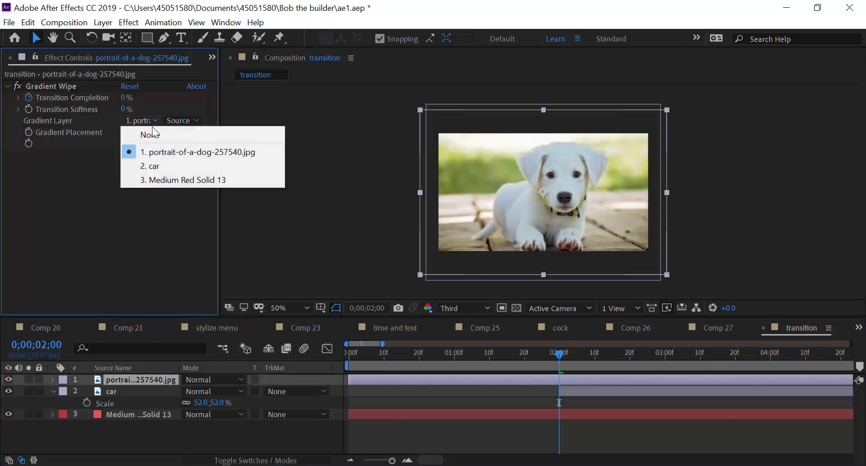
{"action": "left_click", "coordinate": [156, 178]}
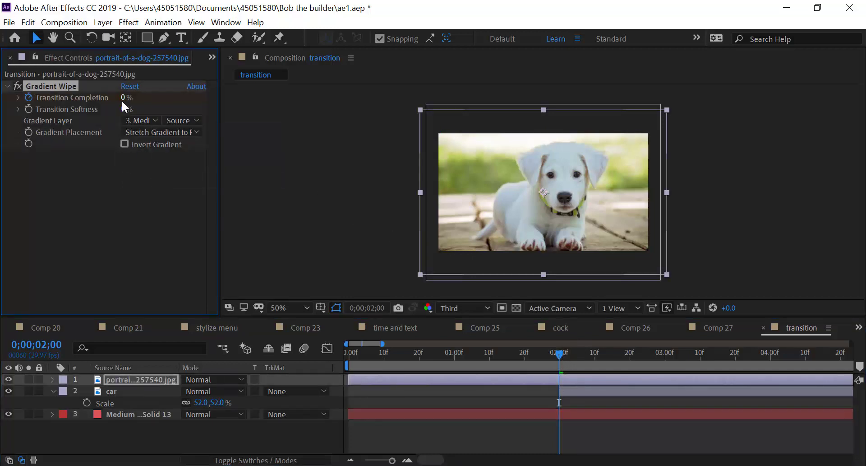
{"action": "mouse_move", "coordinate": [123, 98]}
{"action": "left_mouse_down"}
{"action": "mouse_move", "coordinate": [186, 98]}
{"action": "mouse_move", "coordinate": [127, 98]}
{"action": "left_mouse_up"}
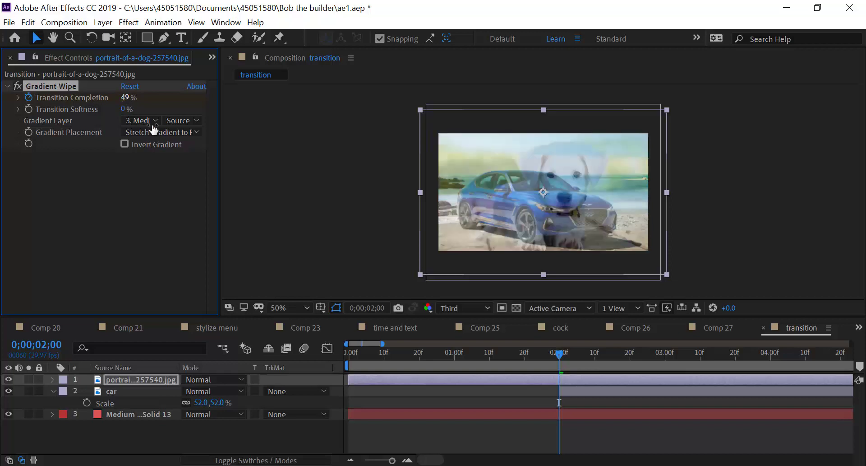
{"action": "left_click", "coordinate": [182, 120]}
{"action": "left_click", "coordinate": [205, 163]}
{"action": "left_click", "coordinate": [180, 121]}
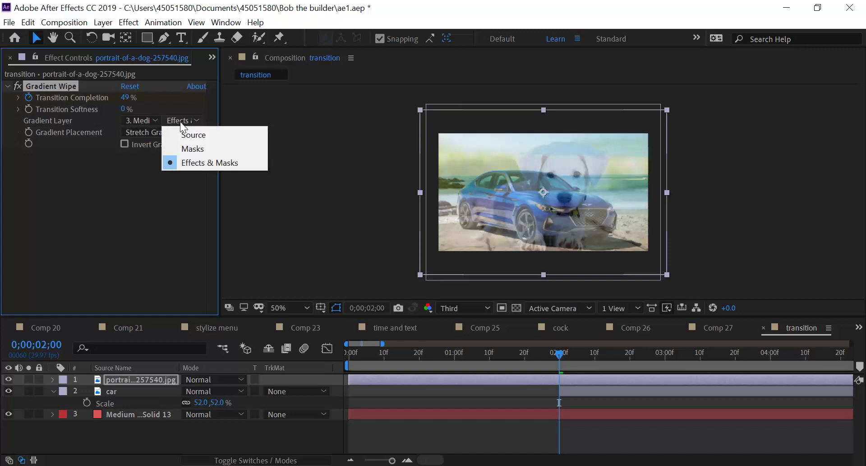
{"action": "left_click", "coordinate": [194, 167]}
{"action": "left_click_drag", "start_coordinate": [128, 99], "coordinate": [113, 97]}
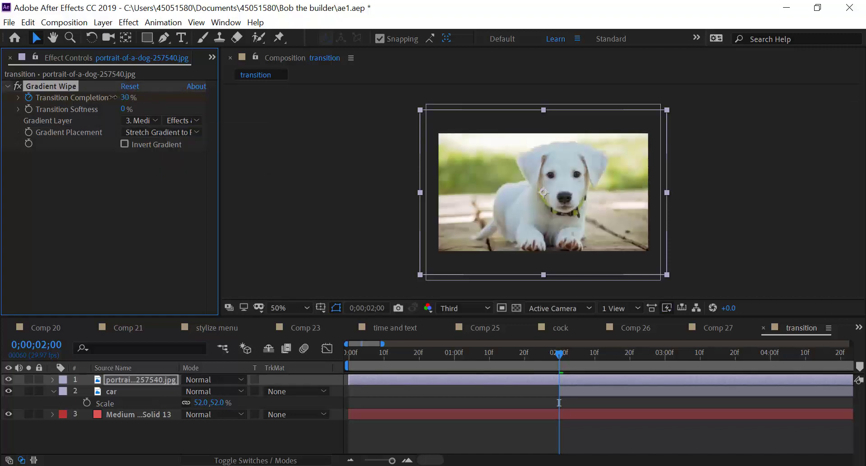
Step: Delete the red solid layer and select the puppy's Gradient Wipe effect
{"action": "left_click", "coordinate": [558, 361]}
{"action": "left_click", "coordinate": [114, 413]}
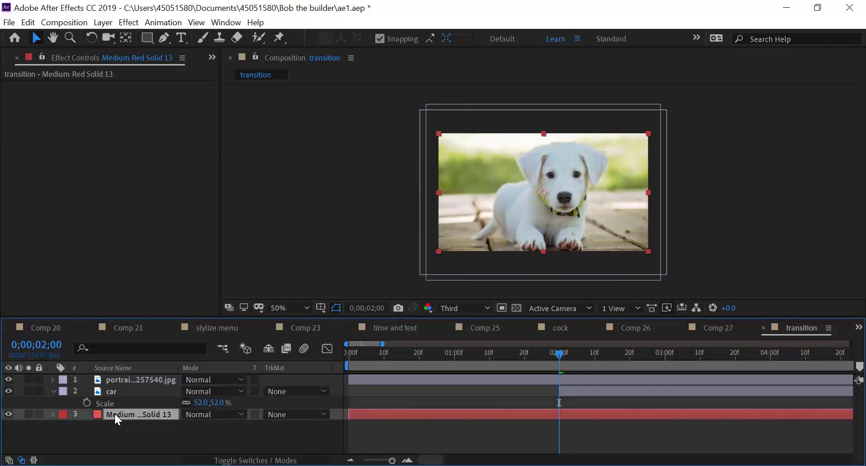
{"action": "key", "text": "Delete"}
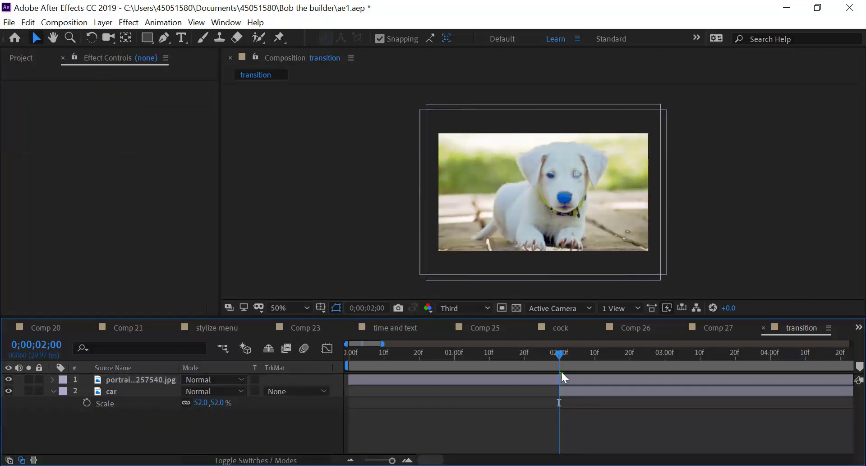
{"action": "left_click", "coordinate": [562, 379]}
{"action": "left_click", "coordinate": [64, 83]}
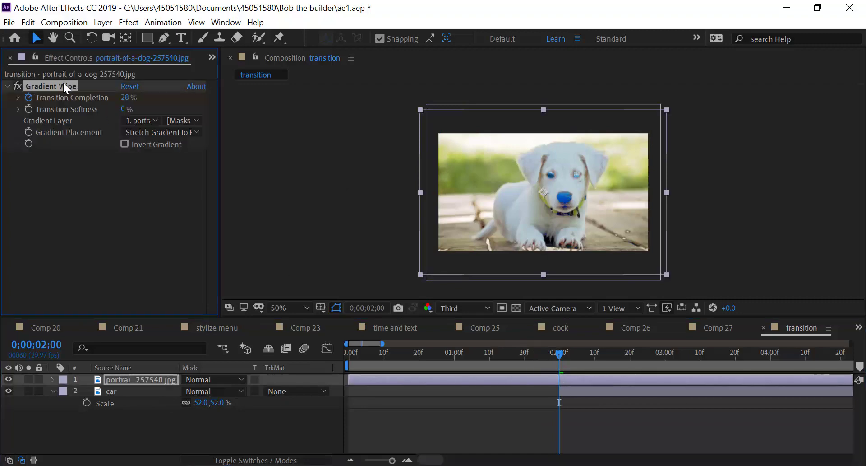
Step: Replace the Gradient Wipe on the puppy photo with an Iris Wipe
{"action": "key", "text": "Delete"}
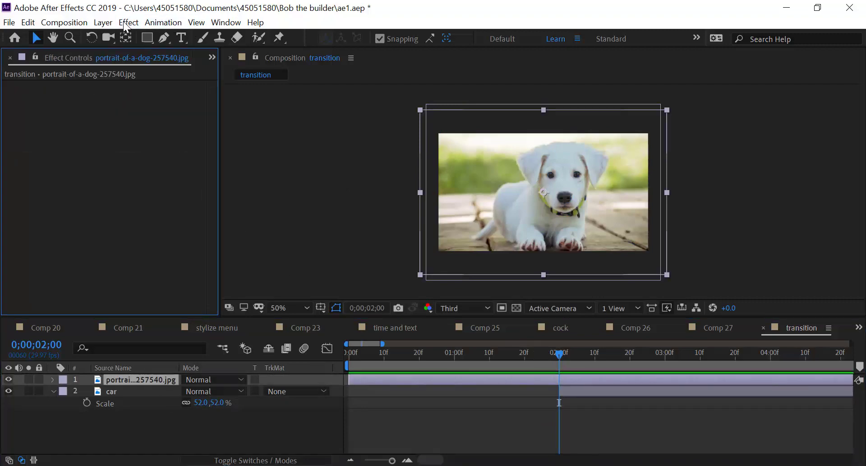
{"action": "left_click", "coordinate": [129, 23]}
{"action": "mouse_move", "coordinate": [183, 368]}
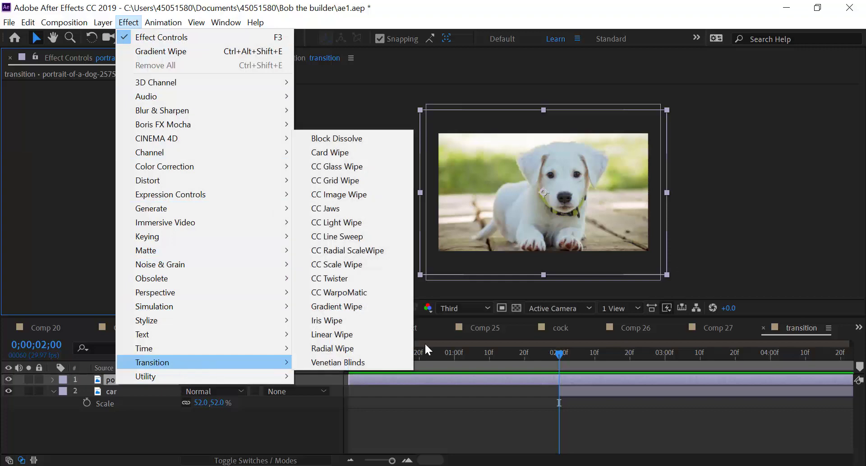
{"action": "left_click", "coordinate": [353, 320]}
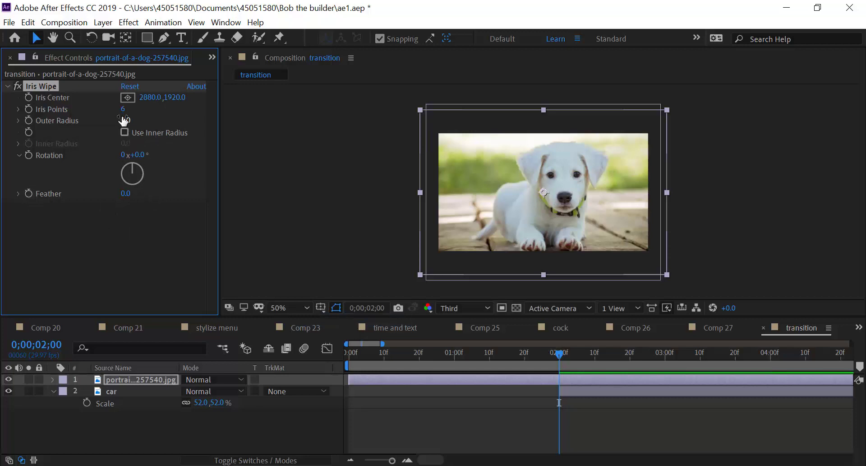
Step: Set the Iris Wipe to 32 points with an outer radius of 2000
{"action": "left_click_drag", "start_coordinate": [123, 109], "coordinate": [721, 135]}
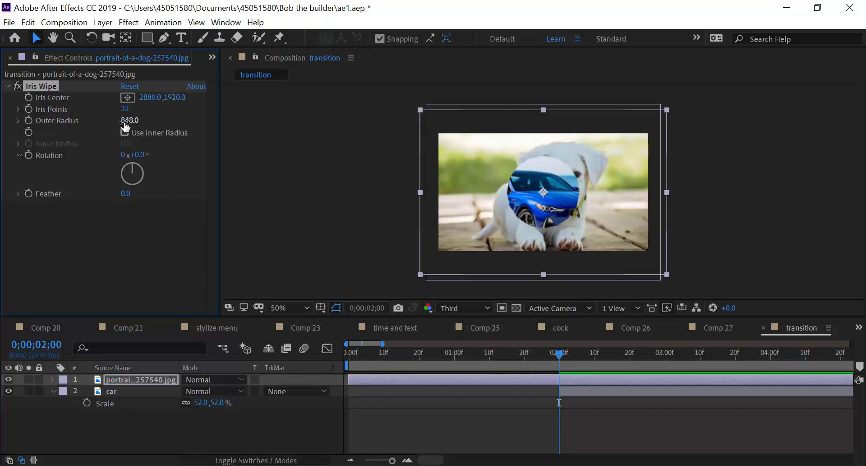
{"action": "left_click_drag", "start_coordinate": [122, 120], "coordinate": [416, 115]}
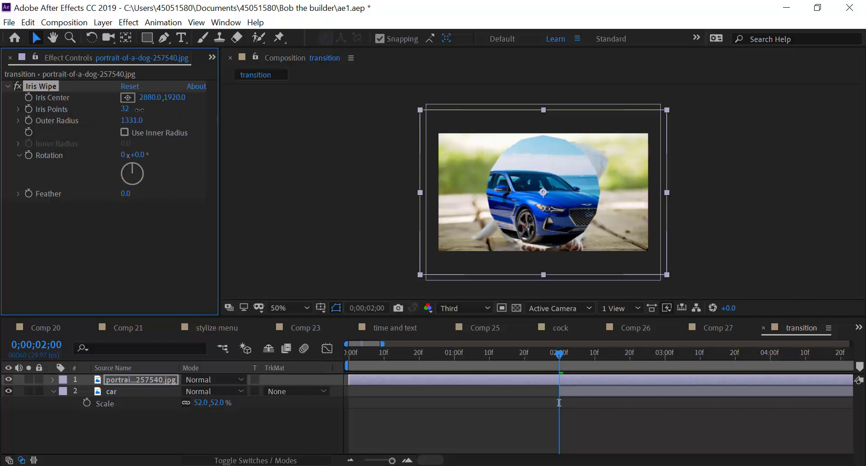
{"action": "left_click_drag", "start_coordinate": [139, 109], "coordinate": [128, 111]}
{"action": "left_click", "coordinate": [131, 120]}
{"action": "type", "text": "2000"}
{"action": "key", "text": "Return"}
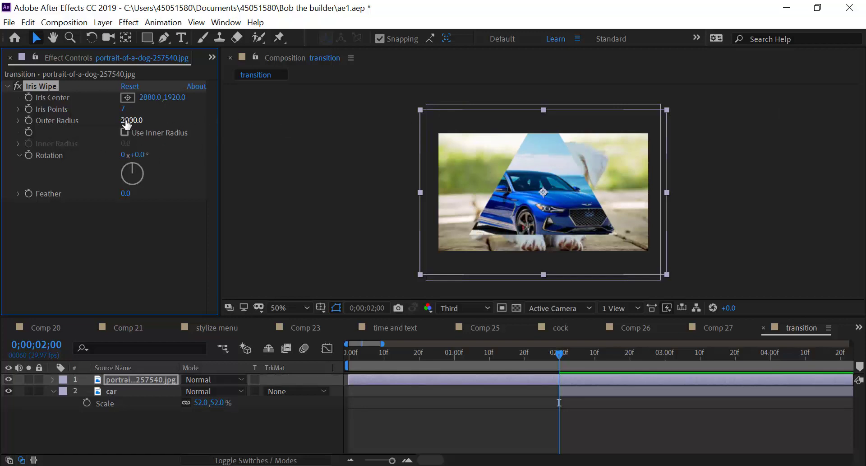
{"action": "left_click_drag", "start_coordinate": [123, 109], "coordinate": [186, 109]}
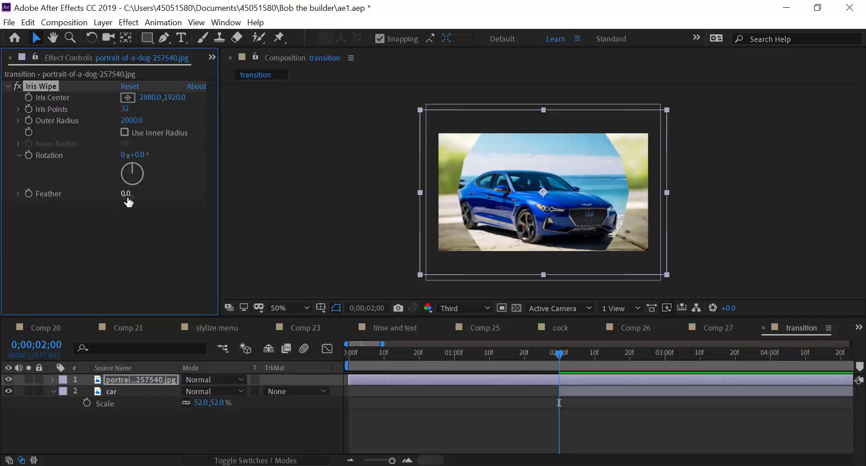
Step: Feather the iris to 1000, move its center to the lower right, then delete the Iris Wipe
{"action": "left_click_drag", "start_coordinate": [125, 194], "coordinate": [246, 199]}
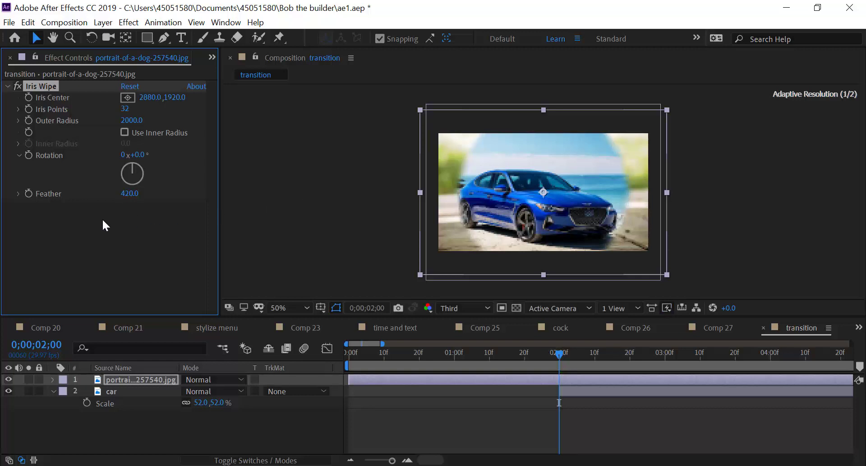
{"action": "left_click_drag", "start_coordinate": [128, 194], "coordinate": [295, 207]}
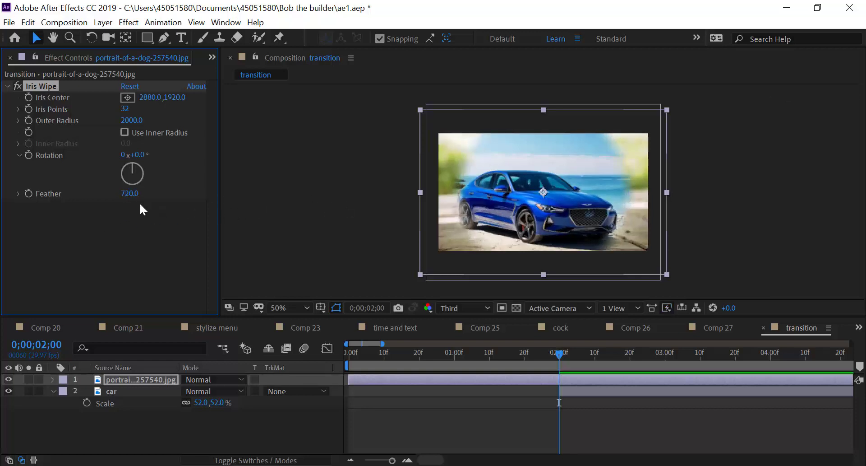
{"action": "left_click_drag", "start_coordinate": [135, 193], "coordinate": [486, 185]}
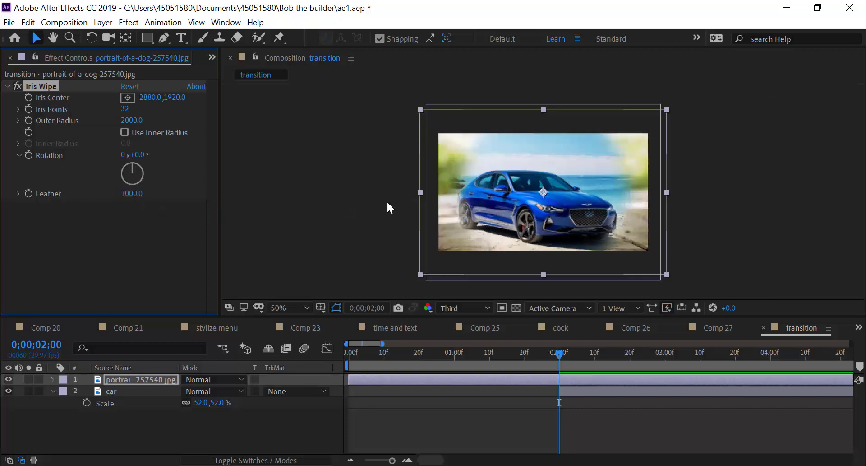
{"action": "left_click_drag", "start_coordinate": [561, 354], "coordinate": [571, 351]}
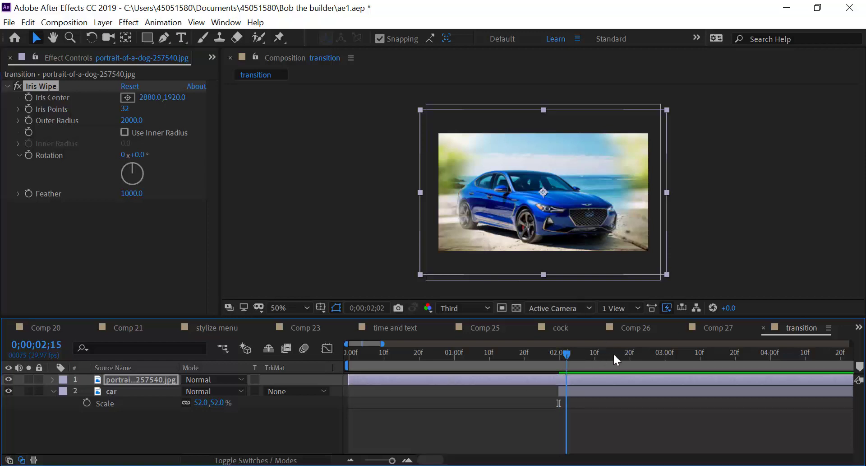
{"action": "left_click", "coordinate": [64, 97]}
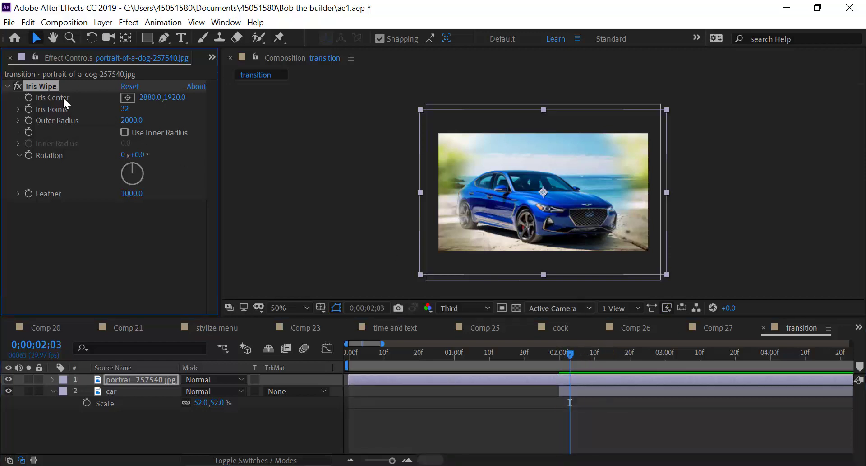
{"action": "left_click", "coordinate": [127, 97]}
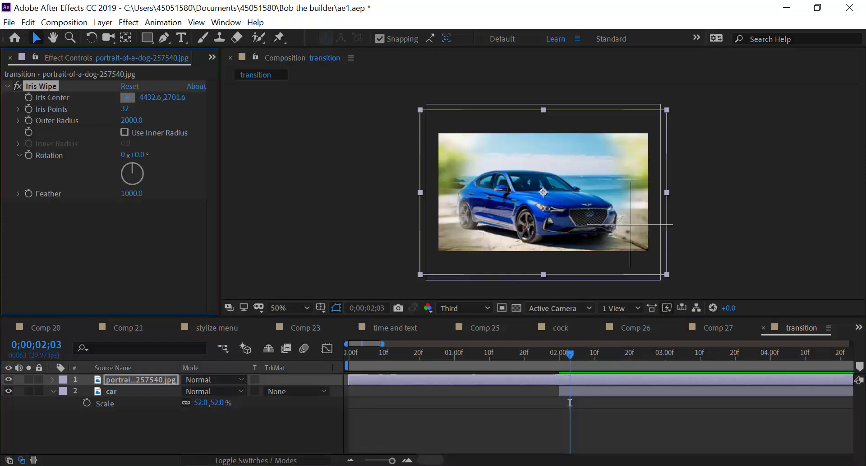
{"action": "left_click", "coordinate": [610, 224]}
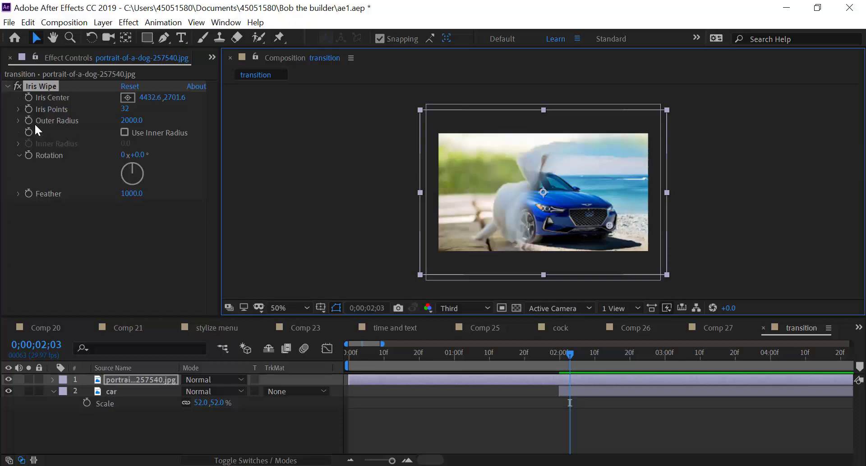
{"action": "left_click", "coordinate": [47, 85]}
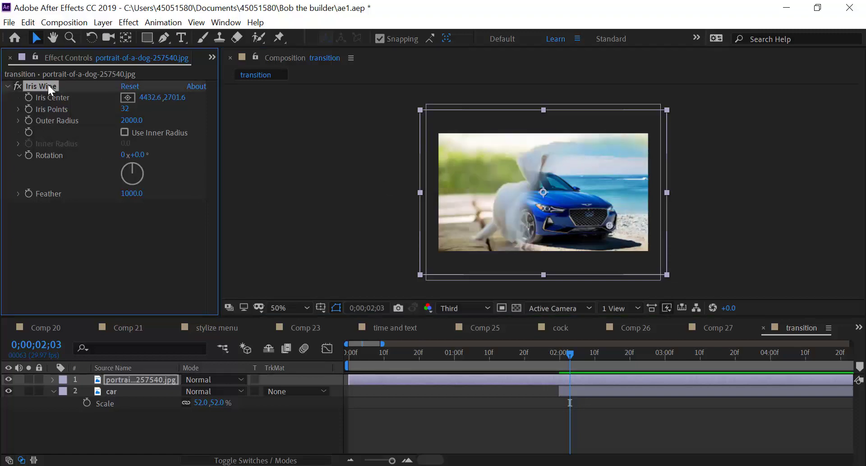
{"action": "key", "text": "Delete"}
Step: Apply a Linear Wipe, keyframing Transition Completion 0% at 2;00 and 100% at 3;00
{"action": "left_click", "coordinate": [128, 22]}
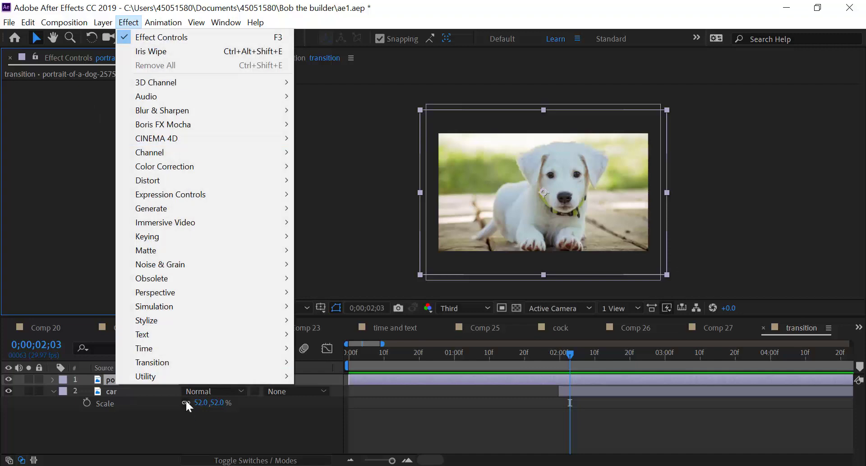
{"action": "mouse_move", "coordinate": [242, 366]}
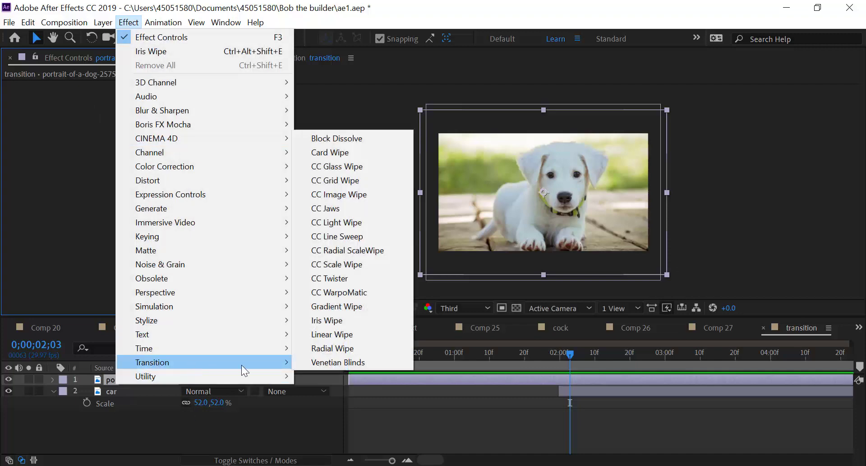
{"action": "left_click", "coordinate": [332, 334]}
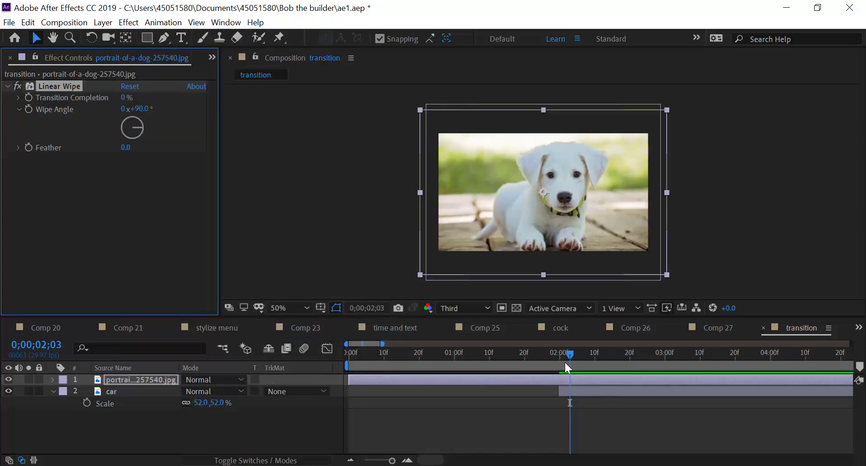
{"action": "left_click_drag", "start_coordinate": [570, 353], "coordinate": [560, 356]}
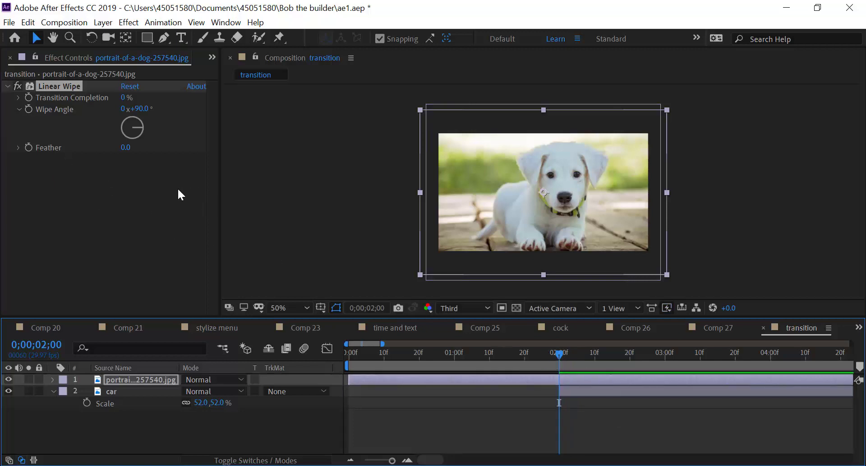
{"action": "left_click", "coordinate": [29, 97]}
{"action": "left_click_drag", "start_coordinate": [559, 356], "coordinate": [665, 363]}
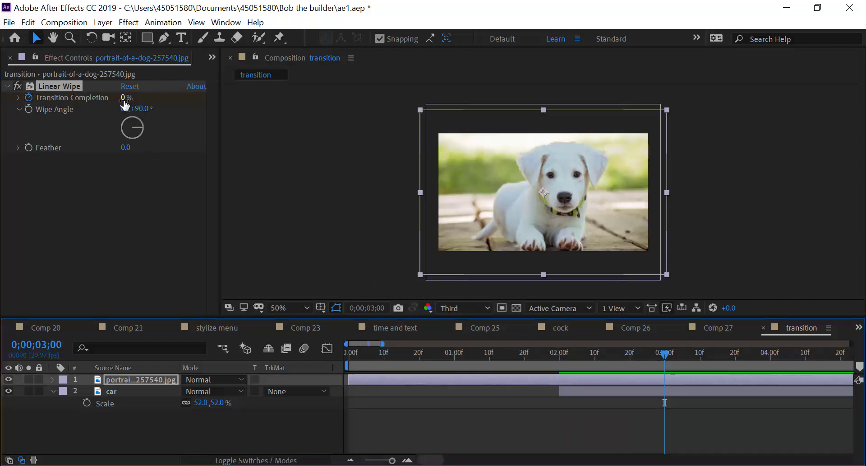
{"action": "left_click_drag", "start_coordinate": [124, 97], "coordinate": [200, 105]}
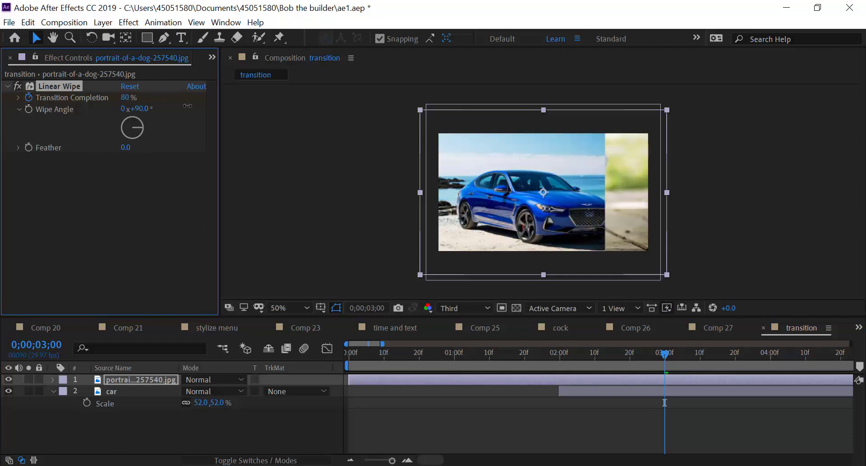
Step: Preview the linear wipe from two seconds and stop about 30% through
{"action": "left_click", "coordinate": [559, 353]}
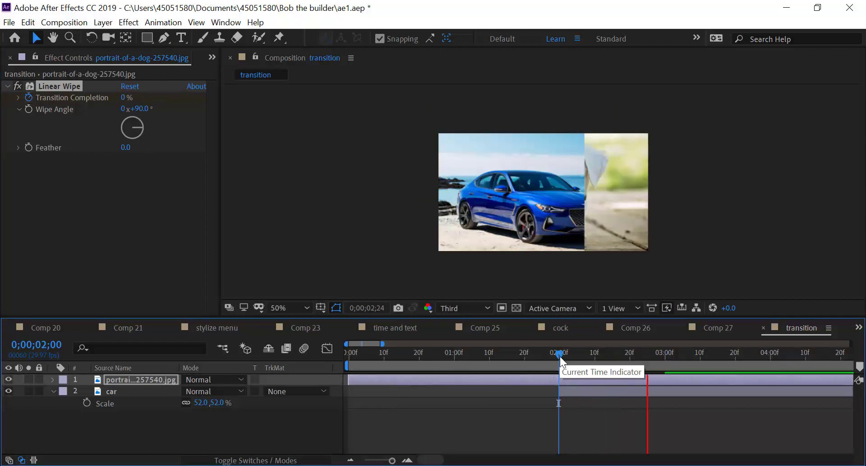
{"action": "key", "text": "space"}
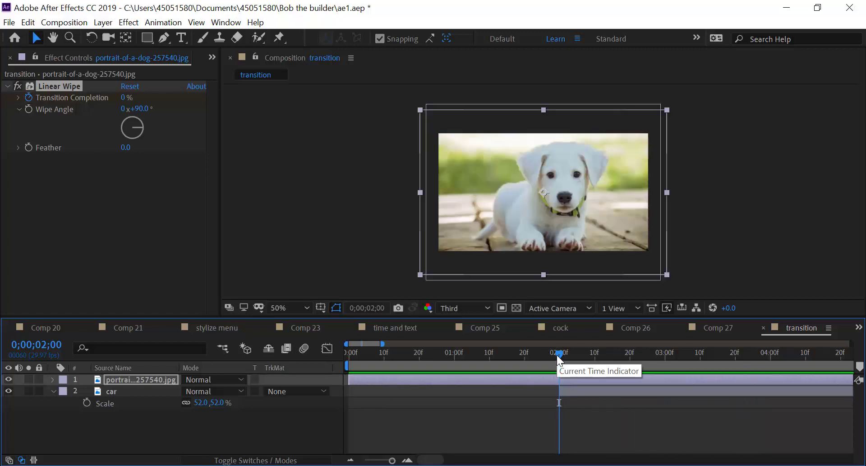
{"action": "key", "text": "space"}
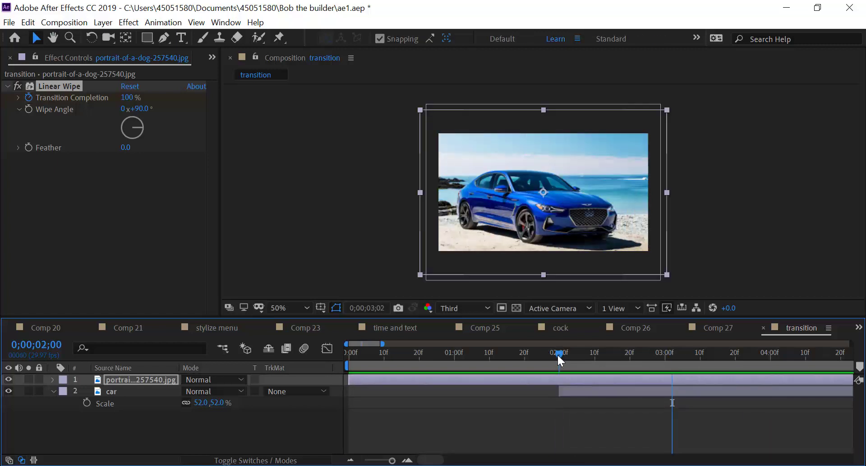
{"action": "left_click_drag", "start_coordinate": [559, 354], "coordinate": [591, 353]}
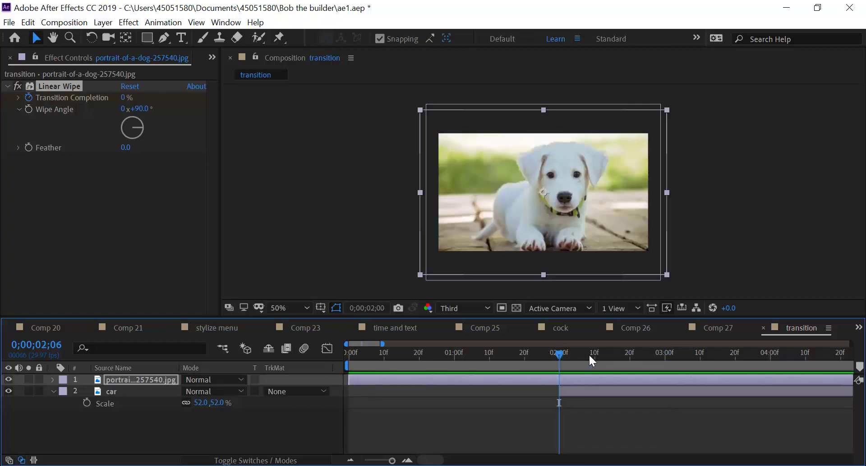
Step: Raise the wipe Feather to 215 and preview the softened transition
{"action": "left_click", "coordinate": [126, 147]}
{"action": "type", "text": "125"}
{"action": "key", "text": "Return"}
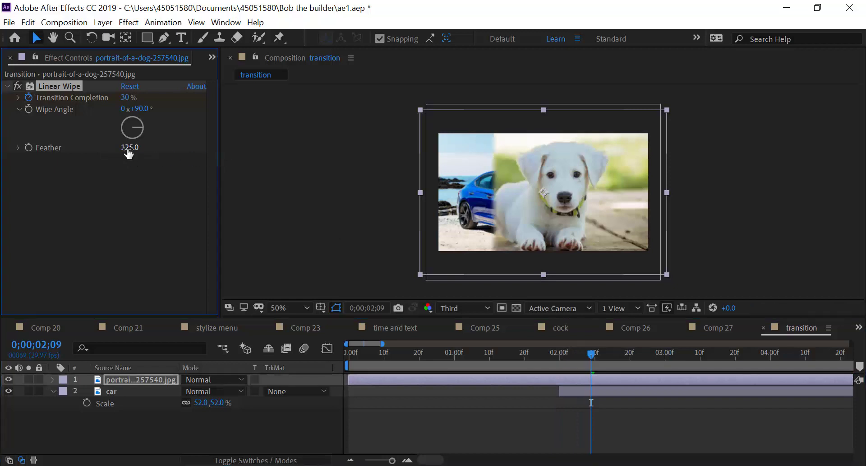
{"action": "left_click_drag", "start_coordinate": [128, 148], "coordinate": [176, 162]}
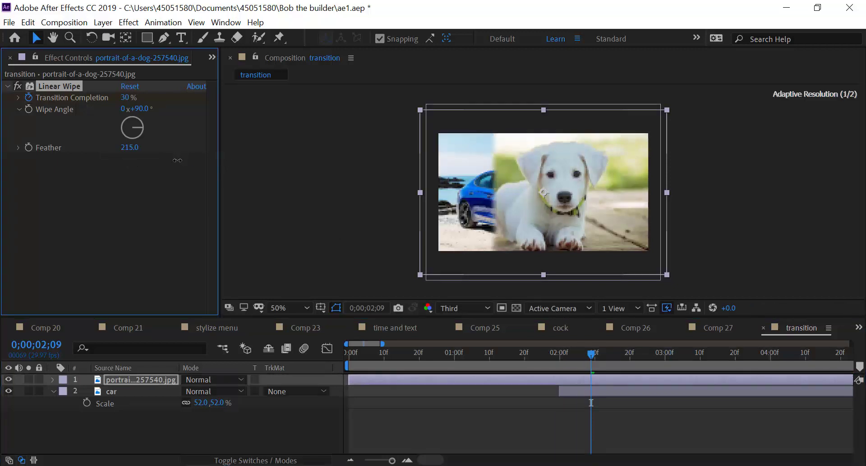
{"action": "left_click", "coordinate": [559, 355]}
{"action": "key", "text": "space"}
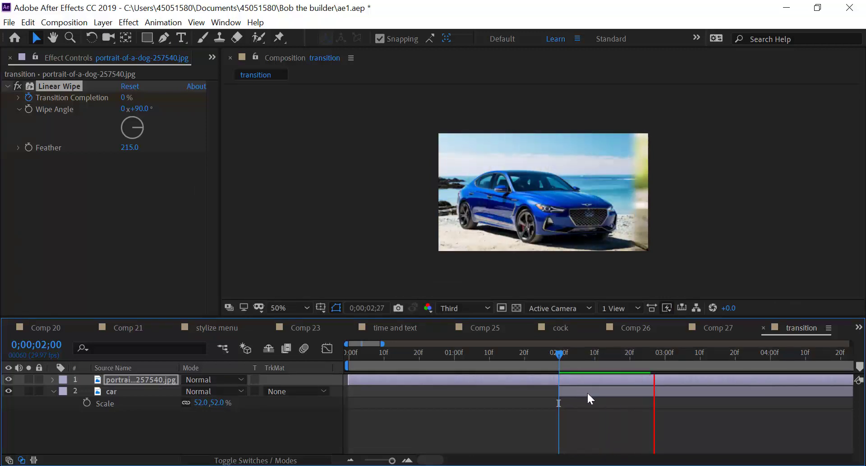
{"action": "key", "text": "space"}
{"action": "left_click_drag", "start_coordinate": [686, 354], "coordinate": [547, 364]}
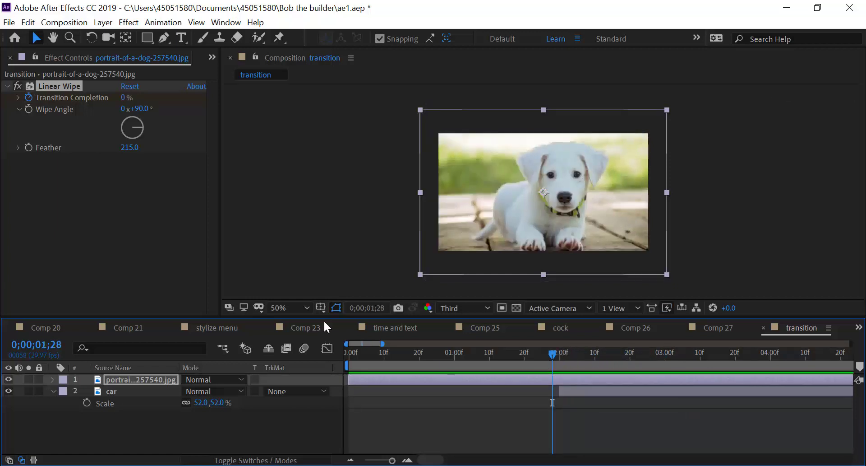
Step: Delete the Linear Wipe from the puppy photo and return to two seconds
{"action": "left_click", "coordinate": [41, 87]}
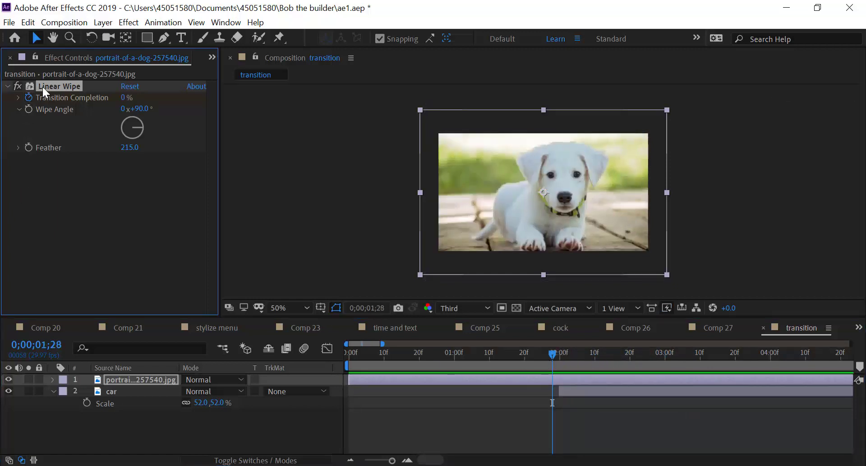
{"action": "key", "text": "Delete"}
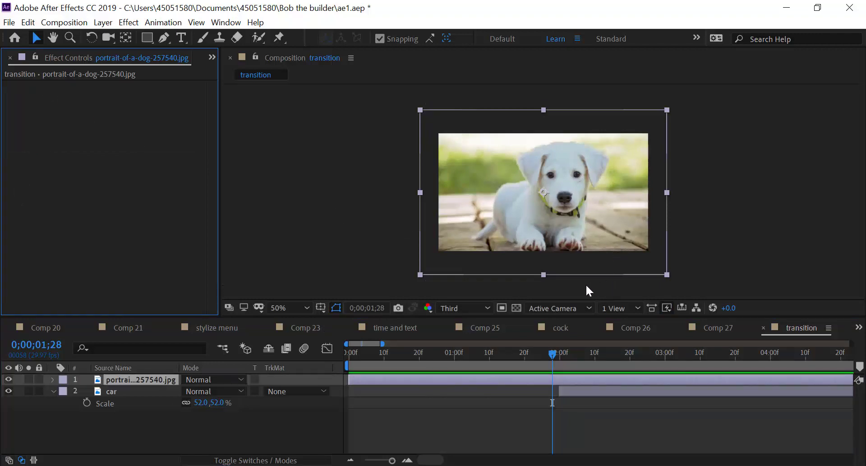
{"action": "left_click_drag", "start_coordinate": [551, 351], "coordinate": [559, 353]}
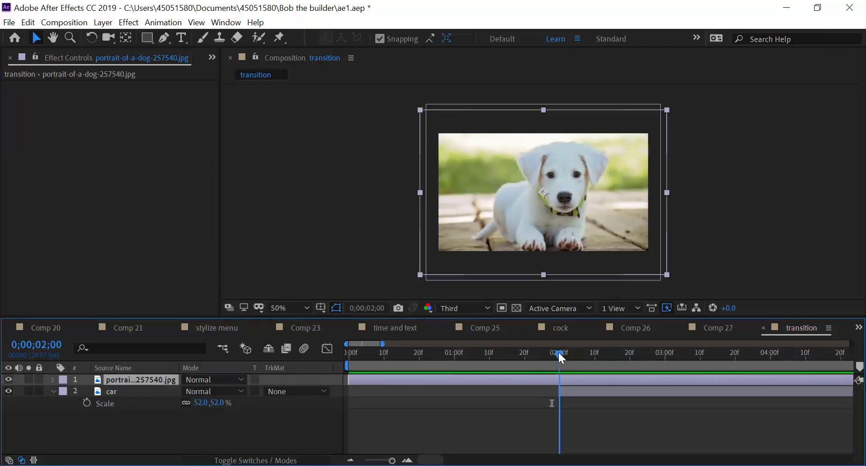
Step: Apply a Radial Wipe and scrub its Transition Completion to test the reveal
{"action": "left_click", "coordinate": [130, 22]}
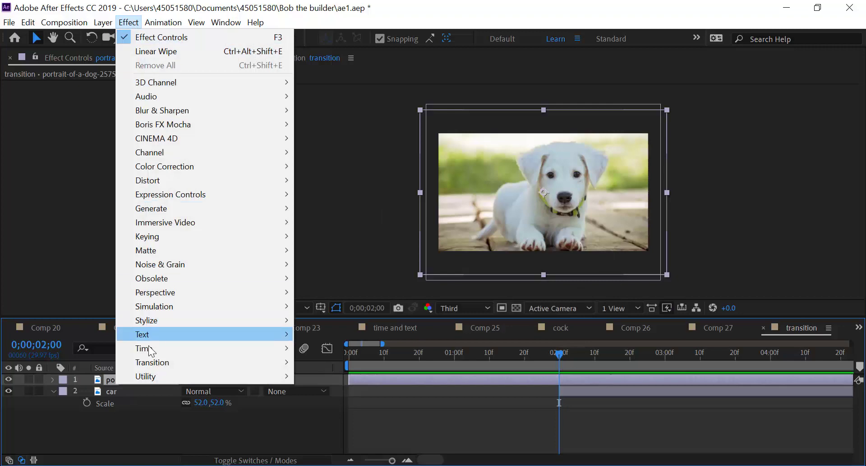
{"action": "mouse_move", "coordinate": [154, 361]}
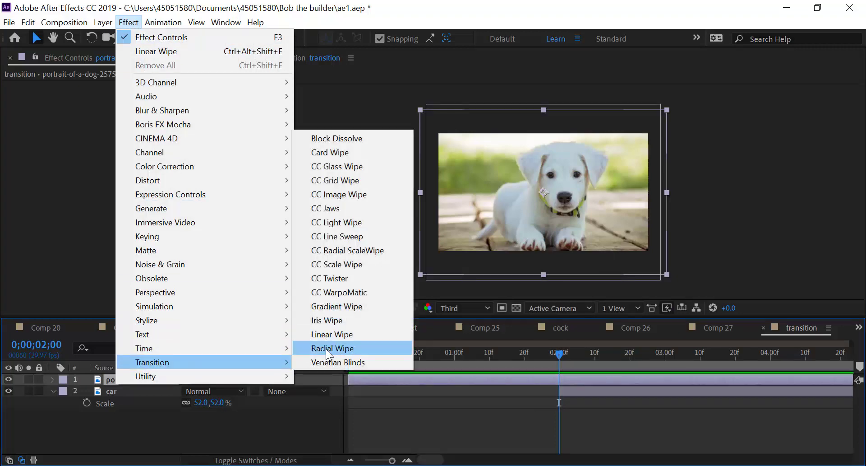
{"action": "left_click", "coordinate": [326, 349]}
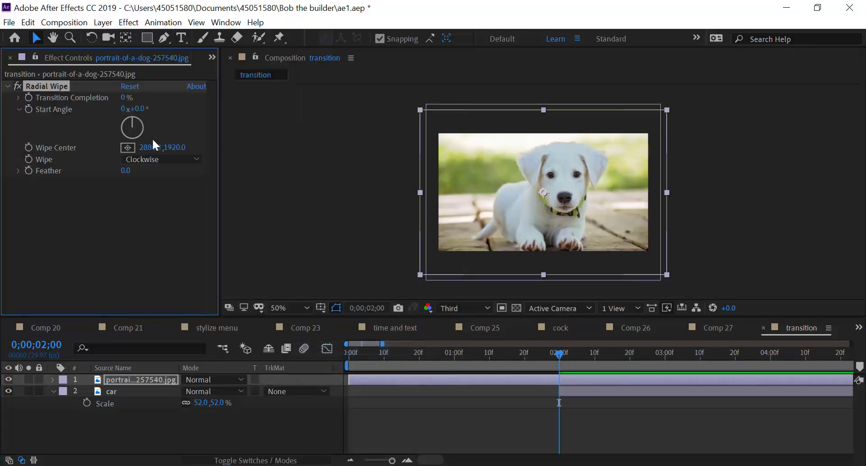
{"action": "mouse_move", "coordinate": [124, 97]}
{"action": "left_mouse_down"}
{"action": "mouse_move", "coordinate": [207, 93]}
{"action": "mouse_move", "coordinate": [131, 85]}
{"action": "left_mouse_up"}
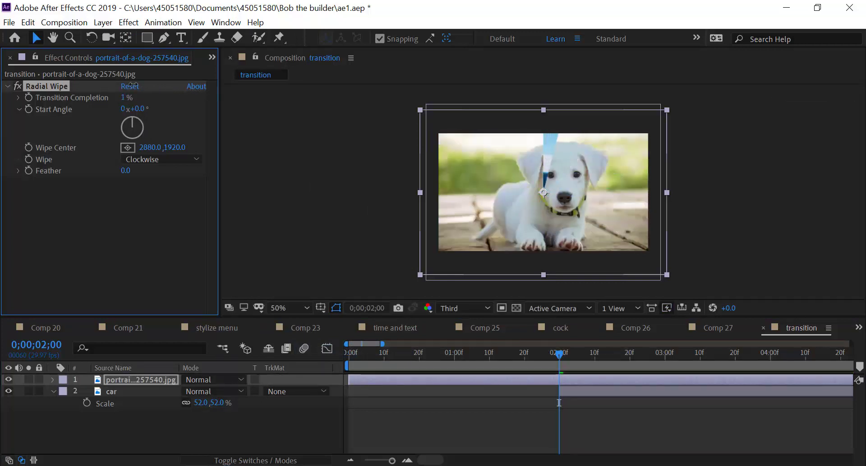
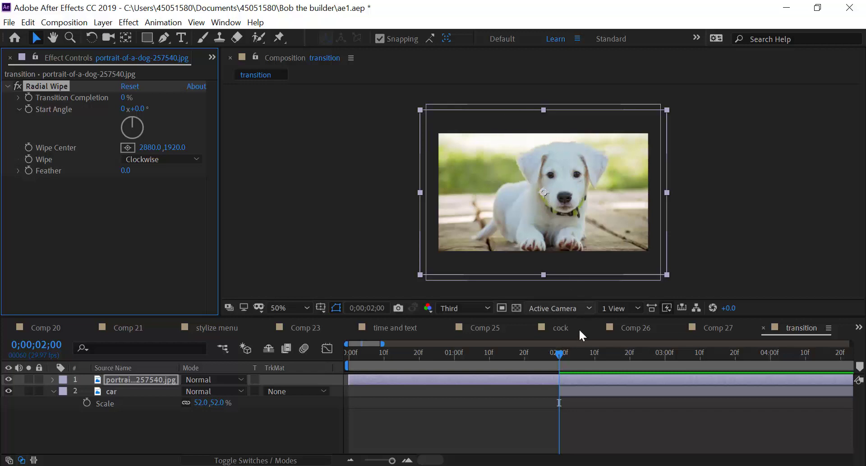
Step: Keyframe the dog photo's Transition Completion at 2 seconds, then raise it to 100% at 3 seconds
{"action": "left_click", "coordinate": [559, 352]}
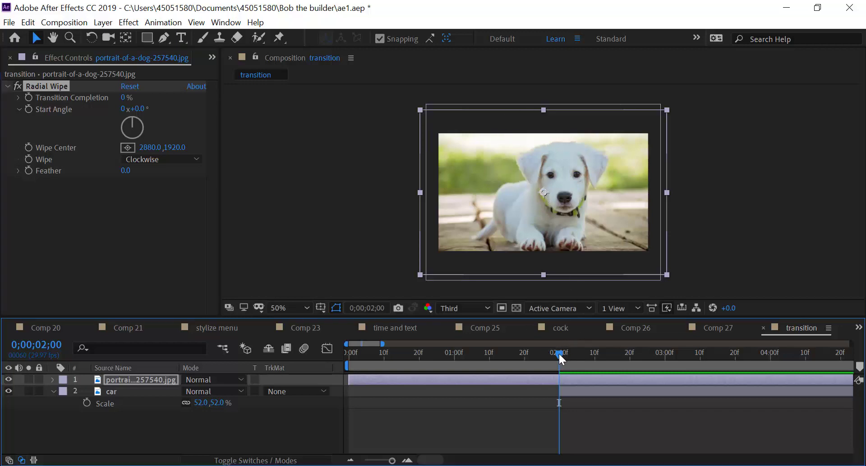
{"action": "left_click", "coordinate": [28, 97]}
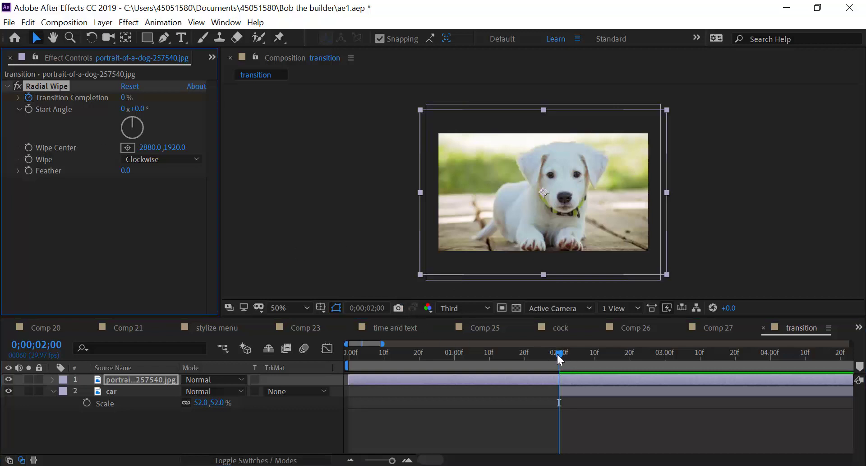
{"action": "left_click_drag", "start_coordinate": [559, 352], "coordinate": [665, 355]}
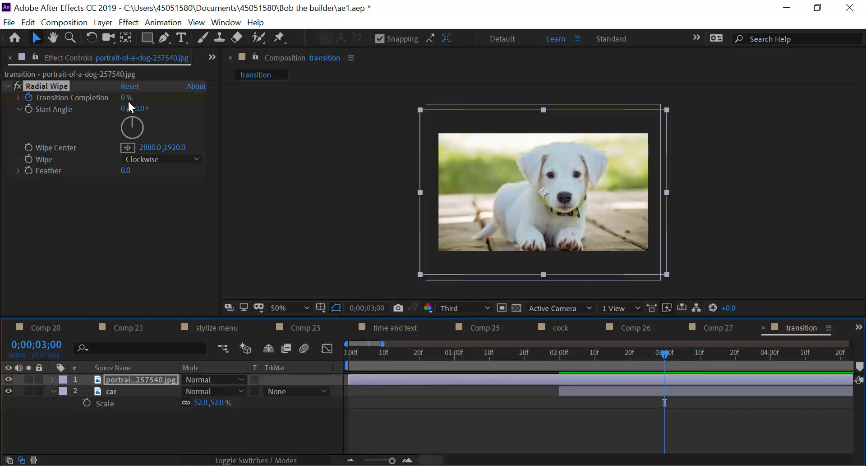
{"action": "left_click_drag", "start_coordinate": [125, 97], "coordinate": [207, 103]}
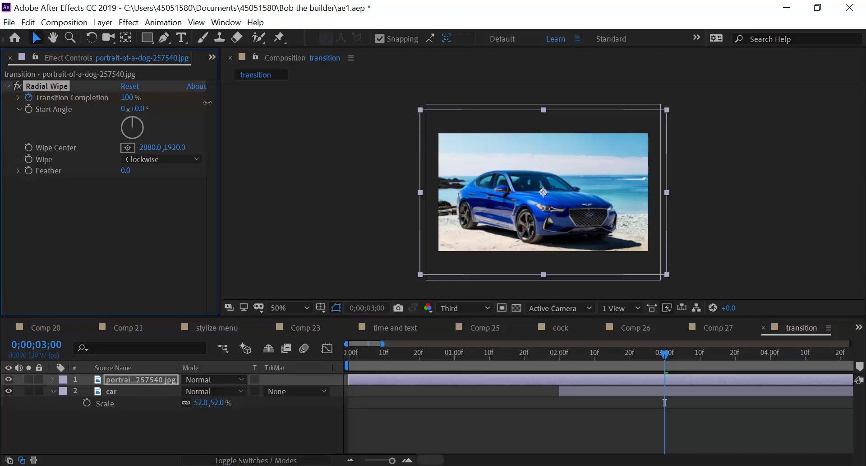
{"action": "left_click", "coordinate": [258, 113]}
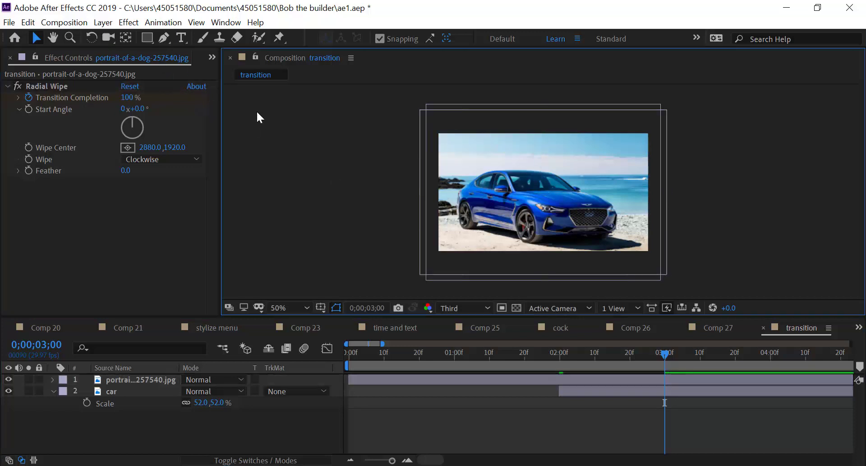
Step: Draw a circle over the car with the Ellipse Tool
{"action": "left_click_drag", "start_coordinate": [143, 39], "coordinate": [193, 64]}
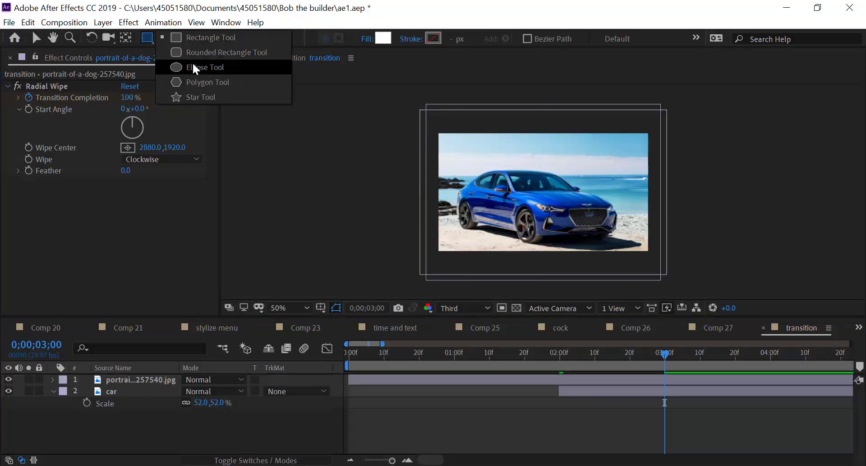
{"action": "mouse_move", "coordinate": [536, 191]}
{"action": "left_mouse_down"}
{"action": "mouse_move", "coordinate": [589, 233]}
{"action": "mouse_move", "coordinate": [573, 227]}
{"action": "left_mouse_up"}
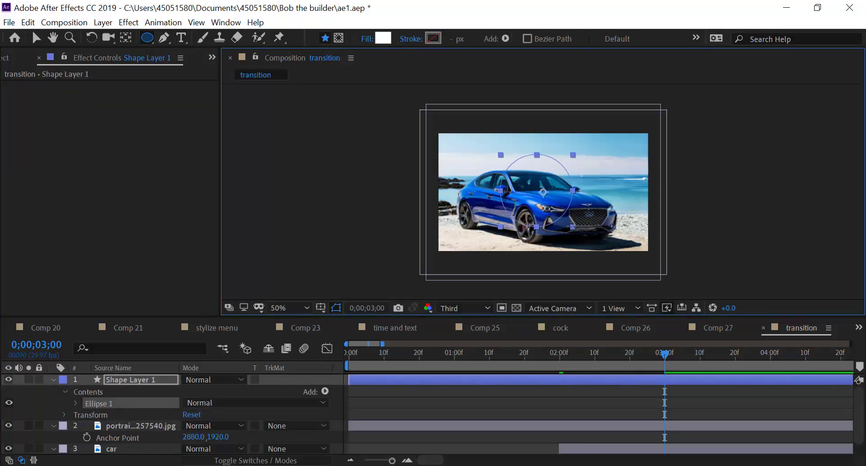
{"action": "key", "text": "Caps_Lock"}
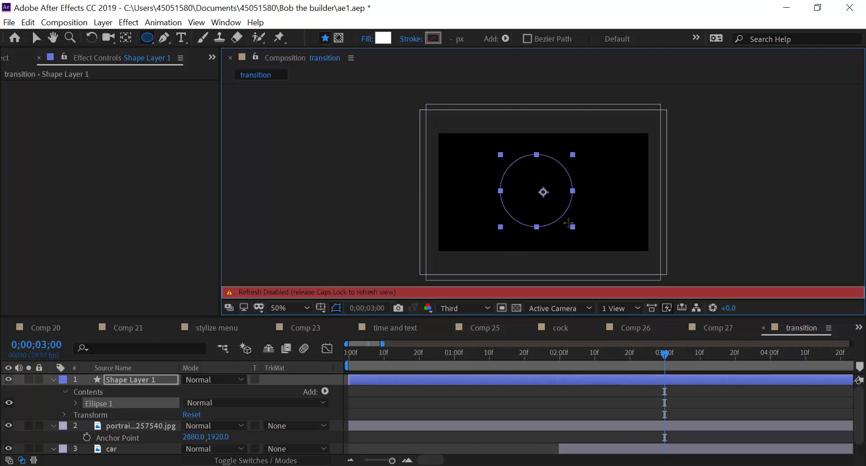
{"action": "key", "text": "Caps_Lock"}
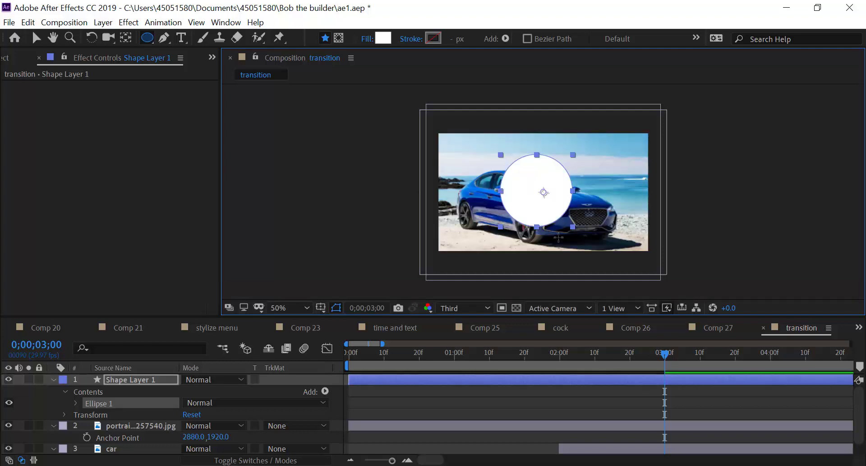
Step: Set the circle's fill colour to red (#AE0D0D)
{"action": "left_click", "coordinate": [383, 38]}
{"action": "left_click", "coordinate": [175, 71]}
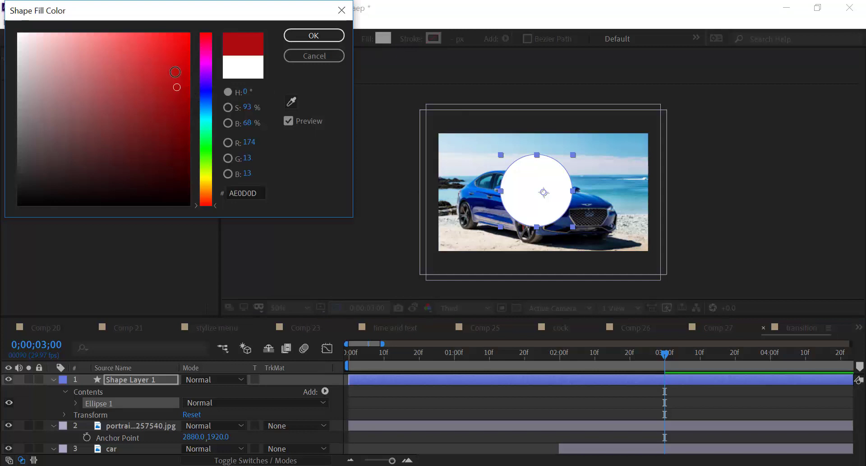
{"action": "left_click", "coordinate": [178, 64]}
{"action": "left_click", "coordinate": [145, 58]}
{"action": "left_click", "coordinate": [314, 35]}
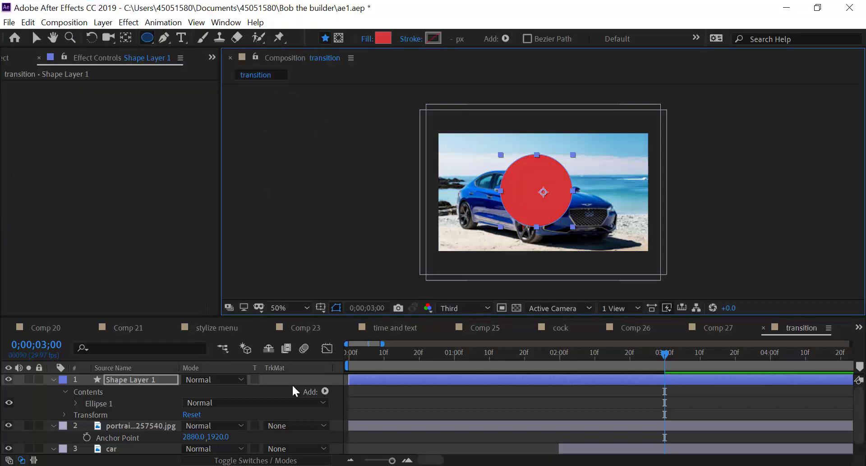
Step: Centre the red circle in the composition with Ctrl+Home and reselect its shape layer
{"action": "key", "text": "ctrl+alt+Home"}
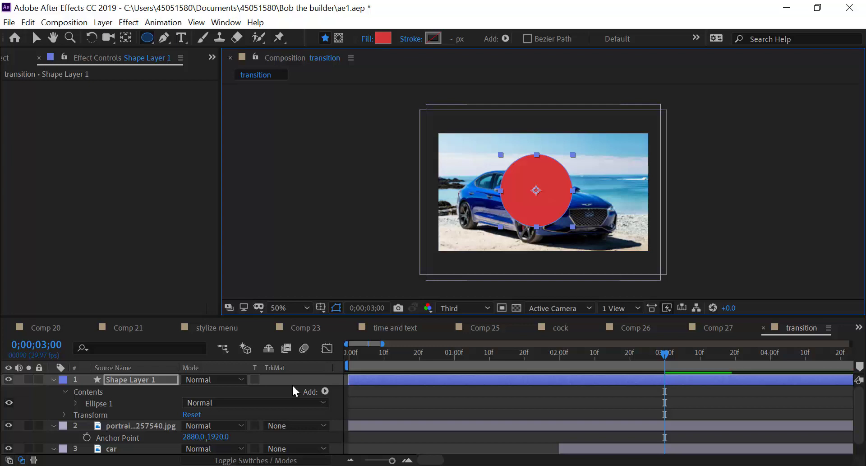
{"action": "key", "text": "ctrl+Home"}
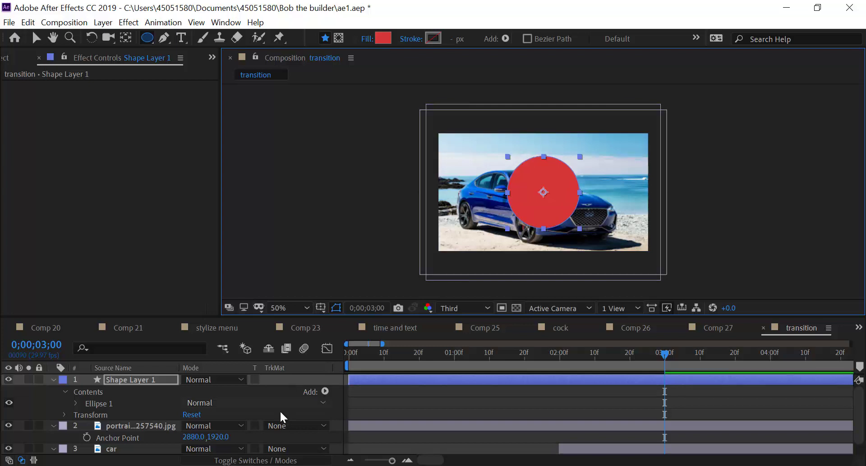
{"action": "key", "text": "v"}
{"action": "left_click", "coordinate": [324, 234]}
{"action": "left_click", "coordinate": [521, 192]}
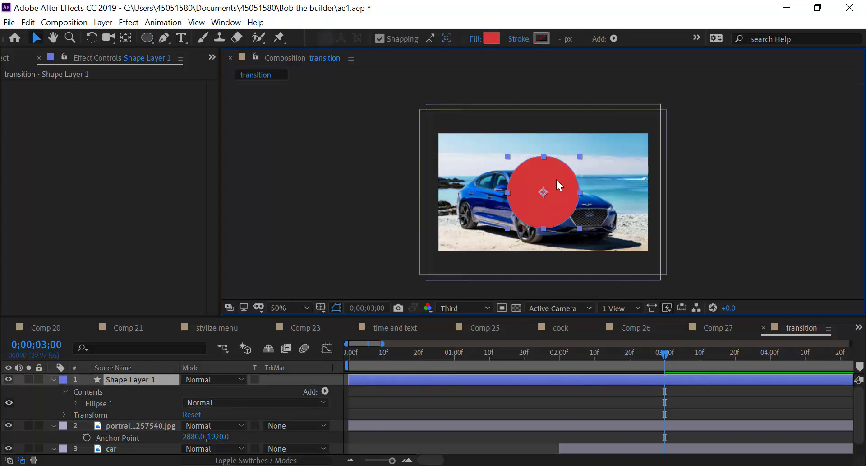
{"action": "left_click", "coordinate": [136, 23]}
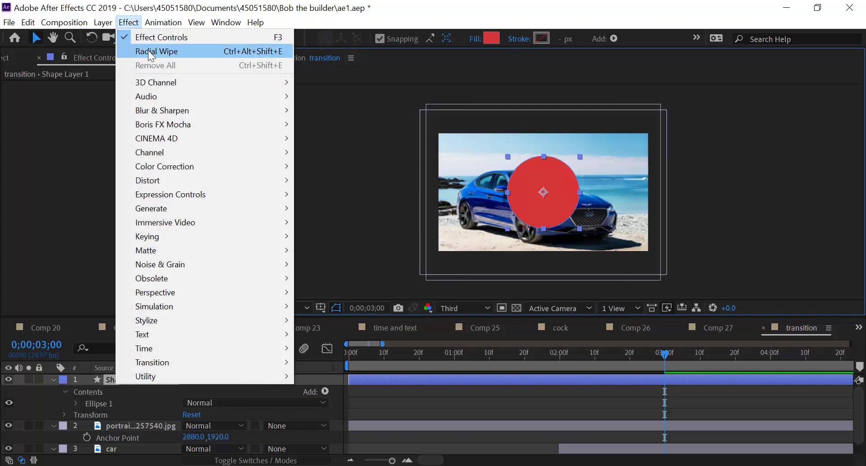
Step: Apply Radial Wipe to the red circle and scrub its Transition Completion up to 66%
{"action": "left_click", "coordinate": [147, 54]}
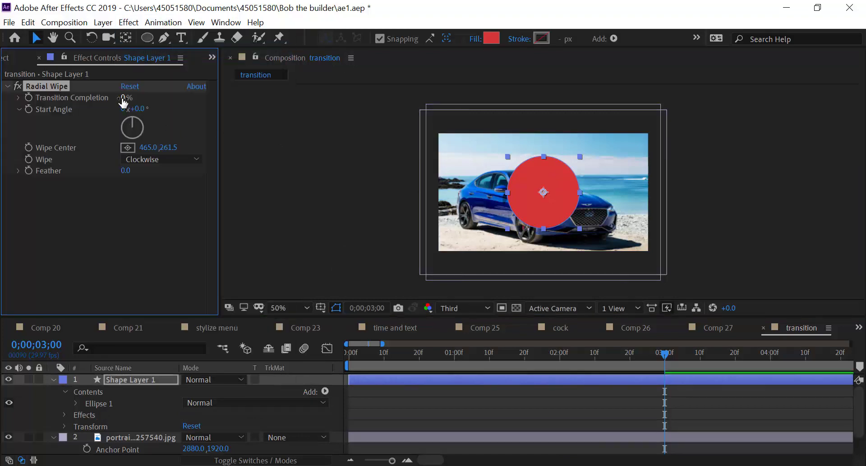
{"action": "mouse_move", "coordinate": [123, 99]}
{"action": "left_mouse_down"}
{"action": "mouse_move", "coordinate": [123, 92]}
{"action": "mouse_move", "coordinate": [243, 130]}
{"action": "left_mouse_up"}
{"action": "left_click", "coordinate": [242, 130]}
{"action": "left_click", "coordinate": [548, 180]}
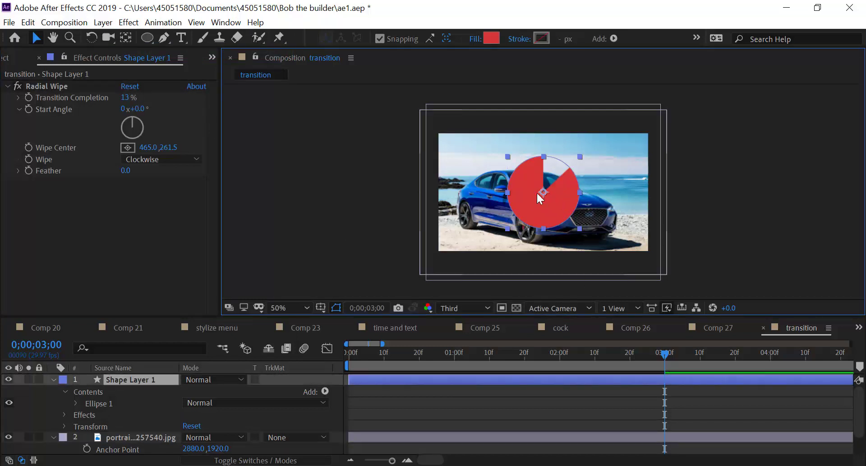
{"action": "left_click_drag", "start_coordinate": [128, 103], "coordinate": [356, 234]}
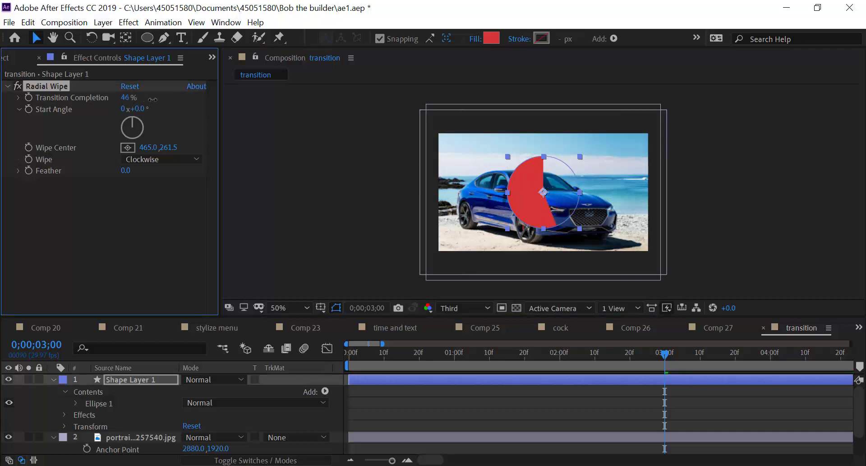
Step: Select the red circle shape layer in the viewer and delete it
{"action": "left_click", "coordinate": [353, 230]}
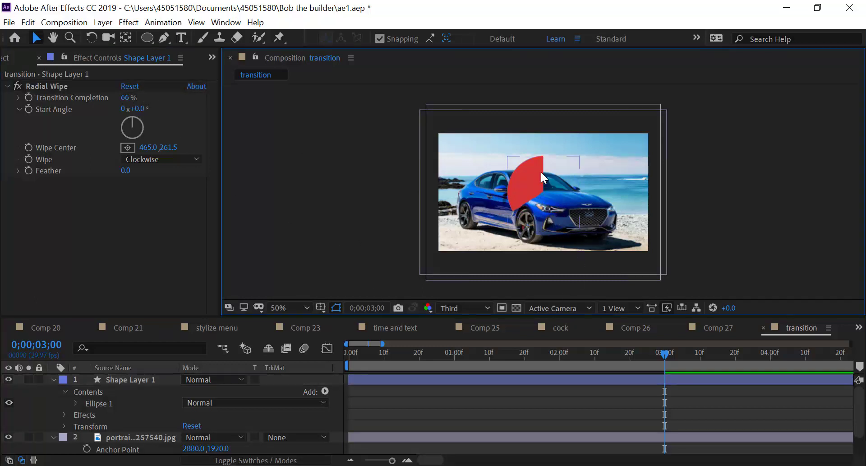
{"action": "left_click", "coordinate": [537, 213]}
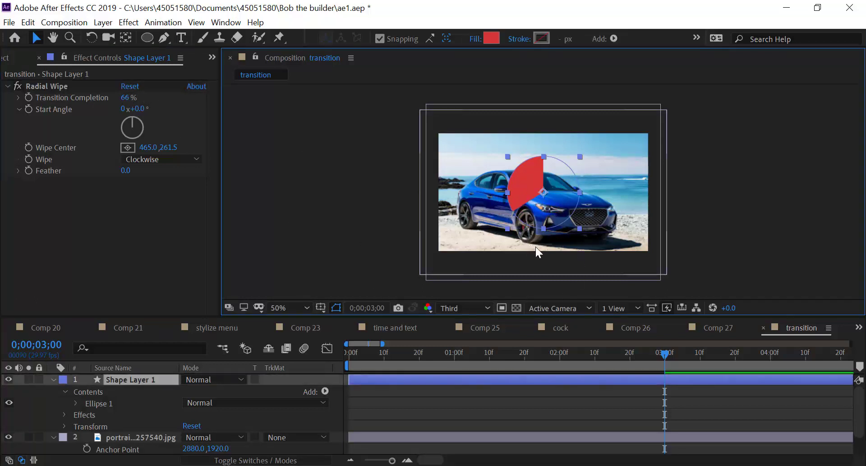
{"action": "key", "text": "Delete"}
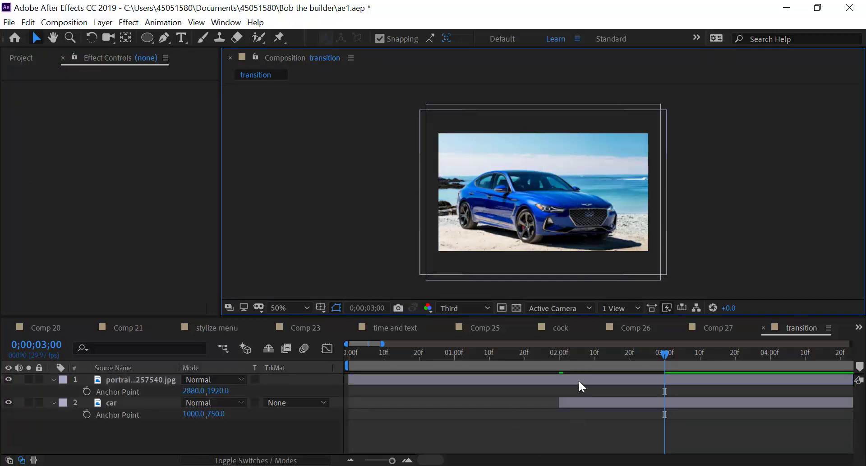
Step: Delete the dog photo's Radial Wipe and apply Effect > Transition > Venetian Blinds instead
{"action": "left_click", "coordinate": [579, 381]}
{"action": "left_click", "coordinate": [61, 86]}
{"action": "key", "text": "Delete"}
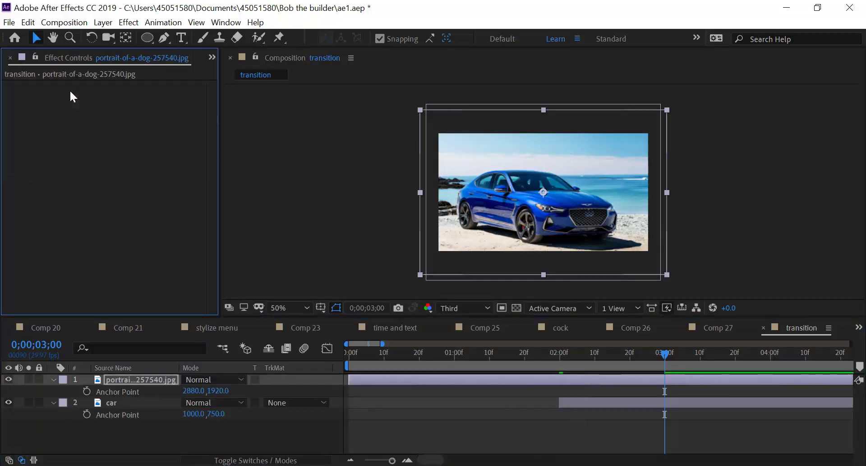
{"action": "left_click", "coordinate": [128, 23]}
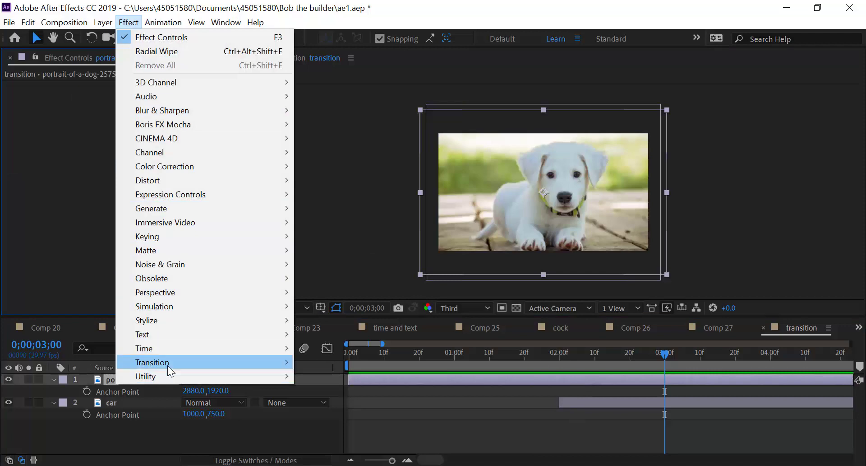
{"action": "mouse_move", "coordinate": [168, 364]}
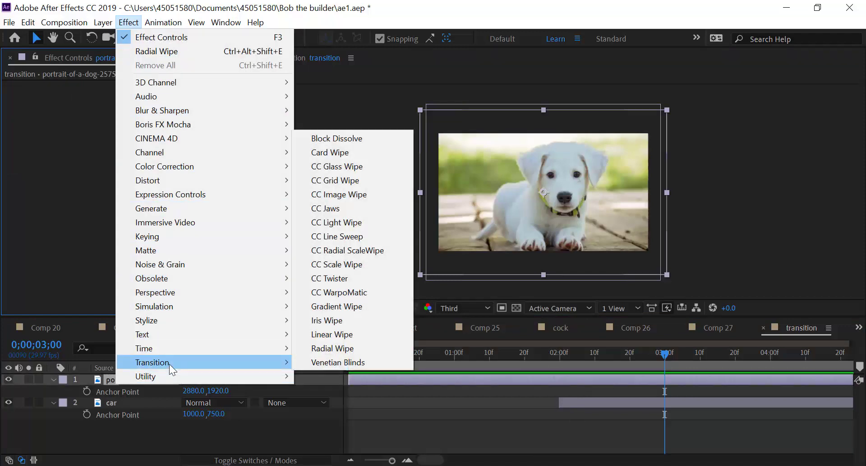
{"action": "left_click", "coordinate": [322, 361]}
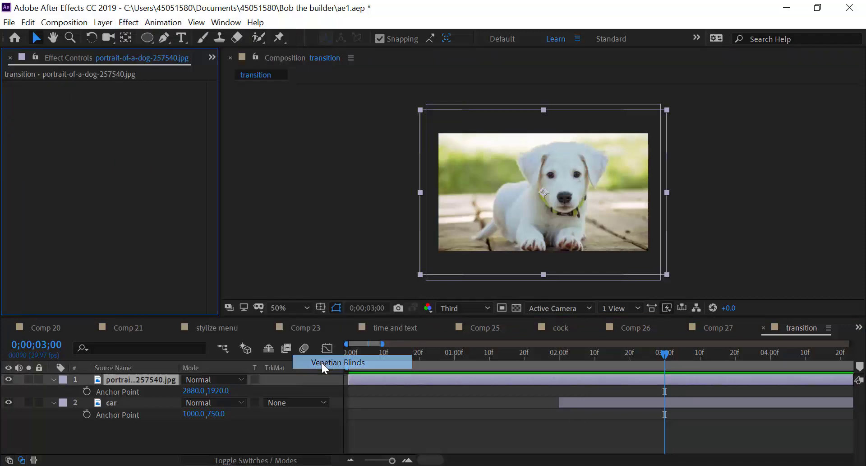
{"action": "left_click", "coordinate": [559, 356]}
Step: Preview the Venetian Blinds by scrubbing Transition Completion to about 41% and moving to 3 seconds
{"action": "left_click_drag", "start_coordinate": [122, 99], "coordinate": [150, 100]}
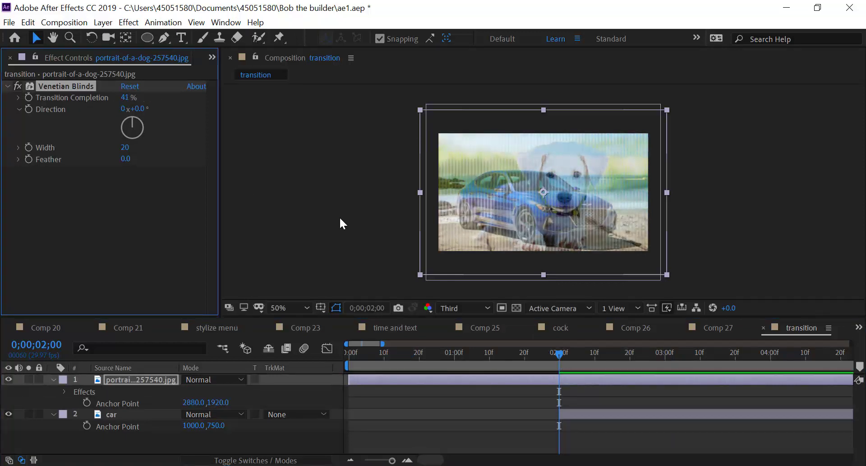
{"action": "left_click", "coordinate": [349, 217]}
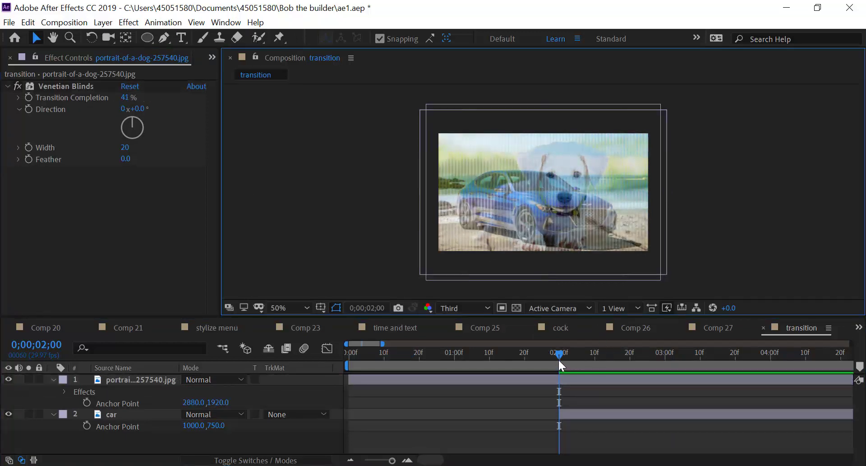
{"action": "left_click_drag", "start_coordinate": [560, 353], "coordinate": [664, 354]}
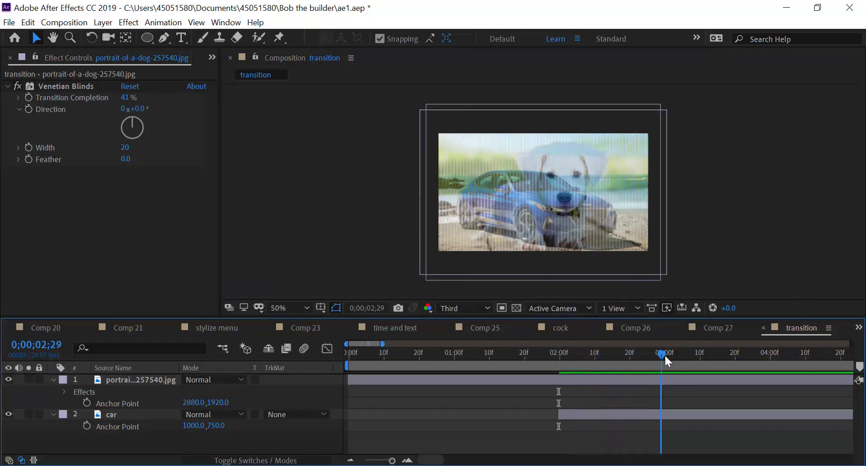
{"action": "mouse_move", "coordinate": [132, 100]}
{"action": "left_mouse_down"}
{"action": "mouse_move", "coordinate": [194, 101]}
{"action": "mouse_move", "coordinate": [162, 102]}
{"action": "left_mouse_up"}
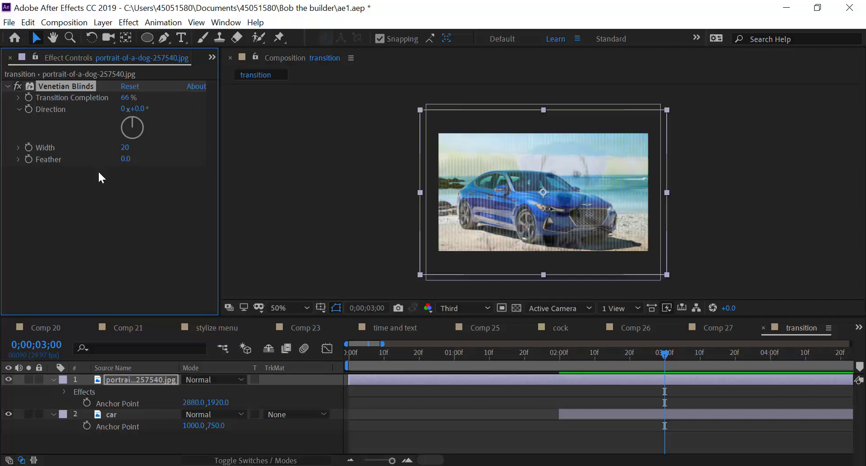
Step: Set the blinds Width to 182 and return Transition Completion to 0%
{"action": "left_click_drag", "start_coordinate": [125, 147], "coordinate": [174, 161]}
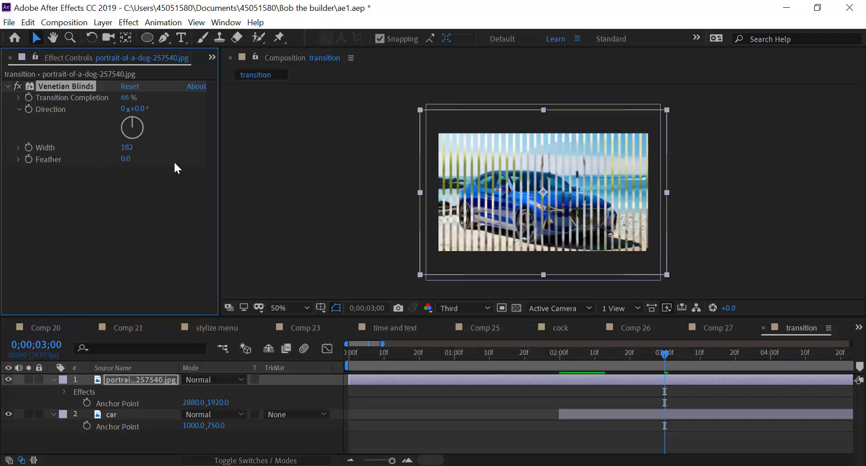
{"action": "mouse_move", "coordinate": [567, 350]}
{"action": "left_mouse_down"}
{"action": "mouse_move", "coordinate": [668, 356]}
{"action": "mouse_move", "coordinate": [585, 364]}
{"action": "left_mouse_up"}
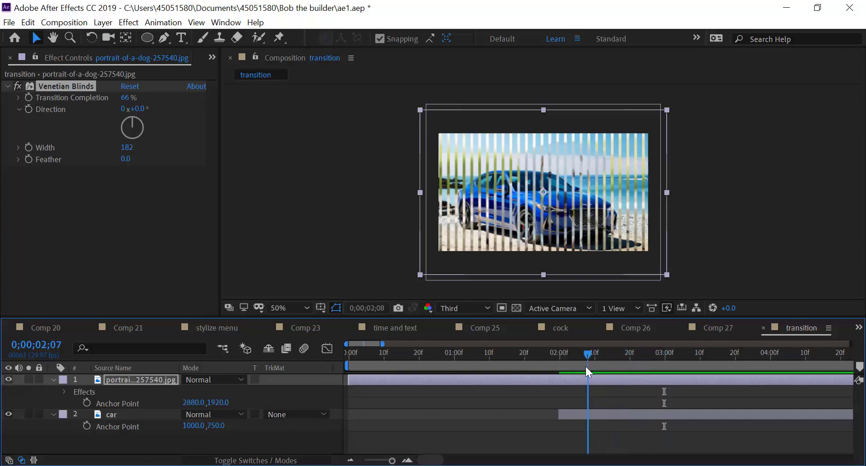
{"action": "mouse_move", "coordinate": [125, 101]}
{"action": "left_mouse_down"}
{"action": "mouse_move", "coordinate": [173, 96]}
{"action": "mouse_move", "coordinate": [147, 98]}
{"action": "left_mouse_up"}
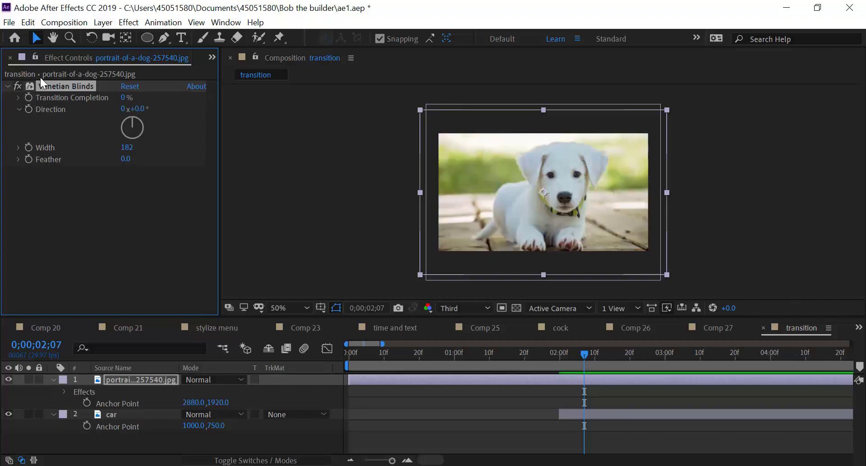
Step: Delete the Venetian Blinds effect from the dog photo, then dismiss the Effect menu
{"action": "key", "text": "Delete"}
{"action": "left_click", "coordinate": [125, 22]}
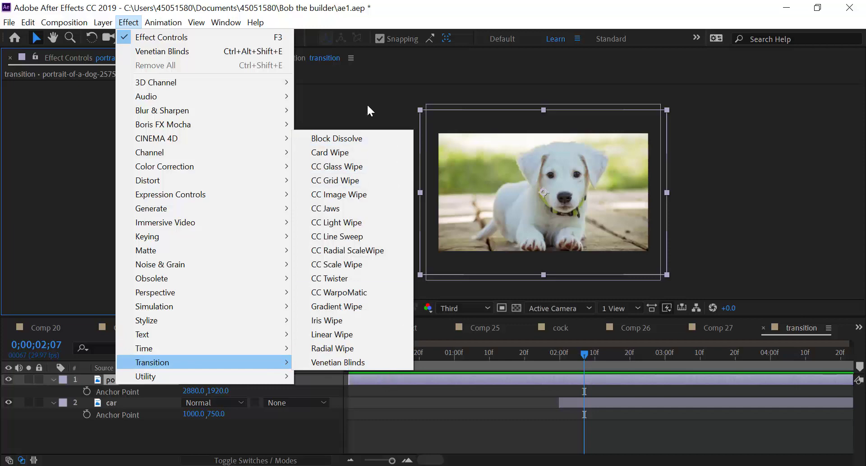
{"action": "left_click", "coordinate": [366, 102]}
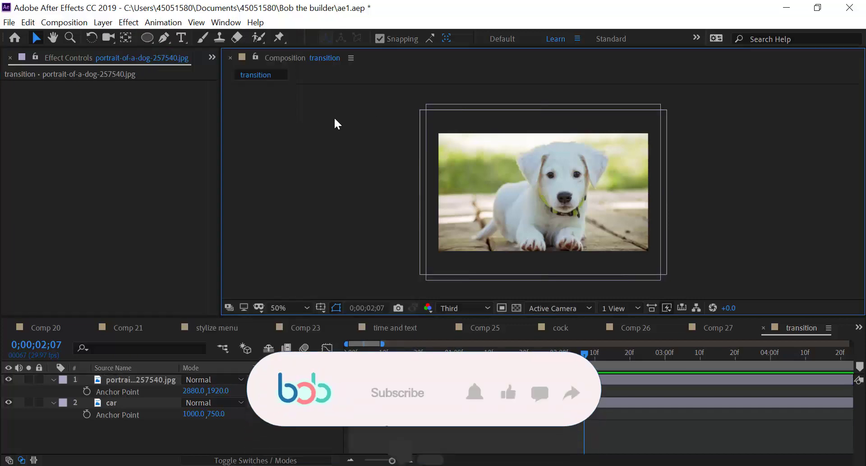